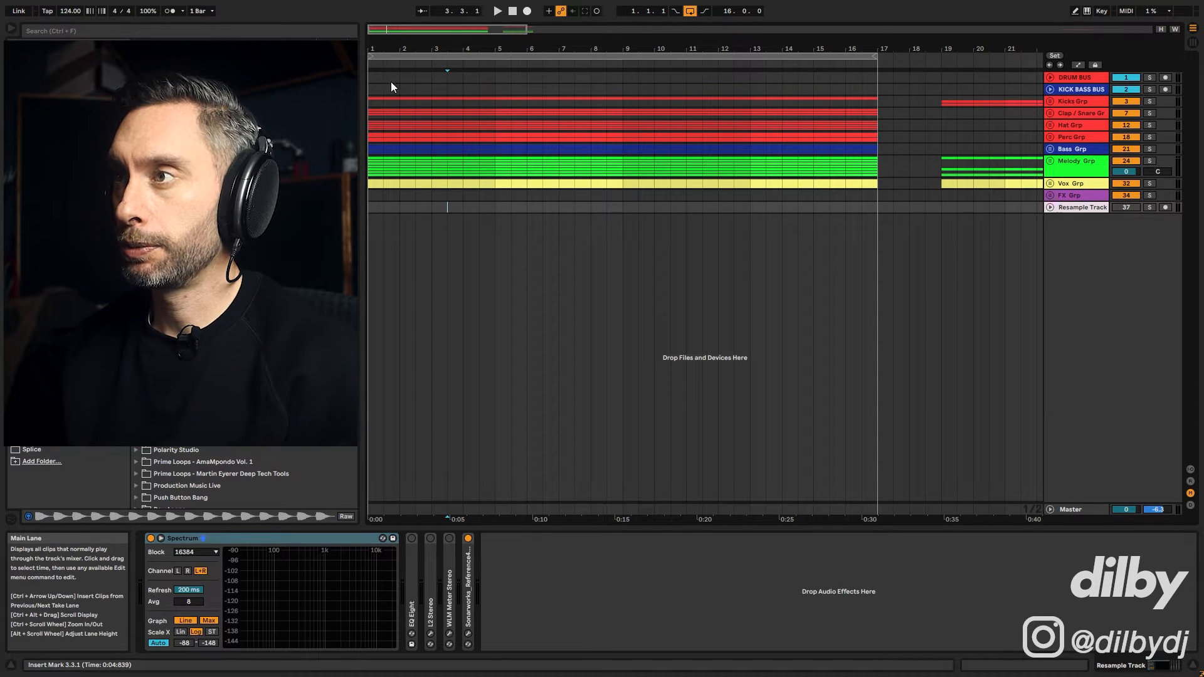
Solo the KICK BASS BUS track and play the loop from the start.
{"action": "key", "text": "space"}
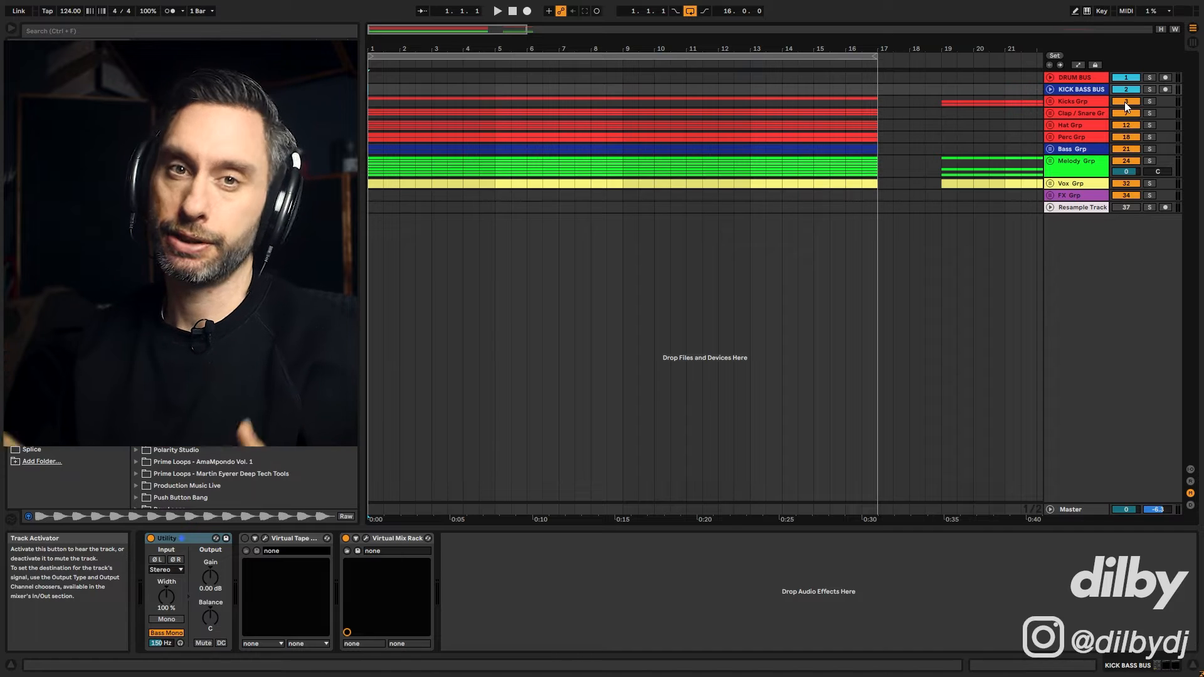
{"action": "left_click", "coordinate": [1149, 89]}
{"action": "key", "text": "space"}
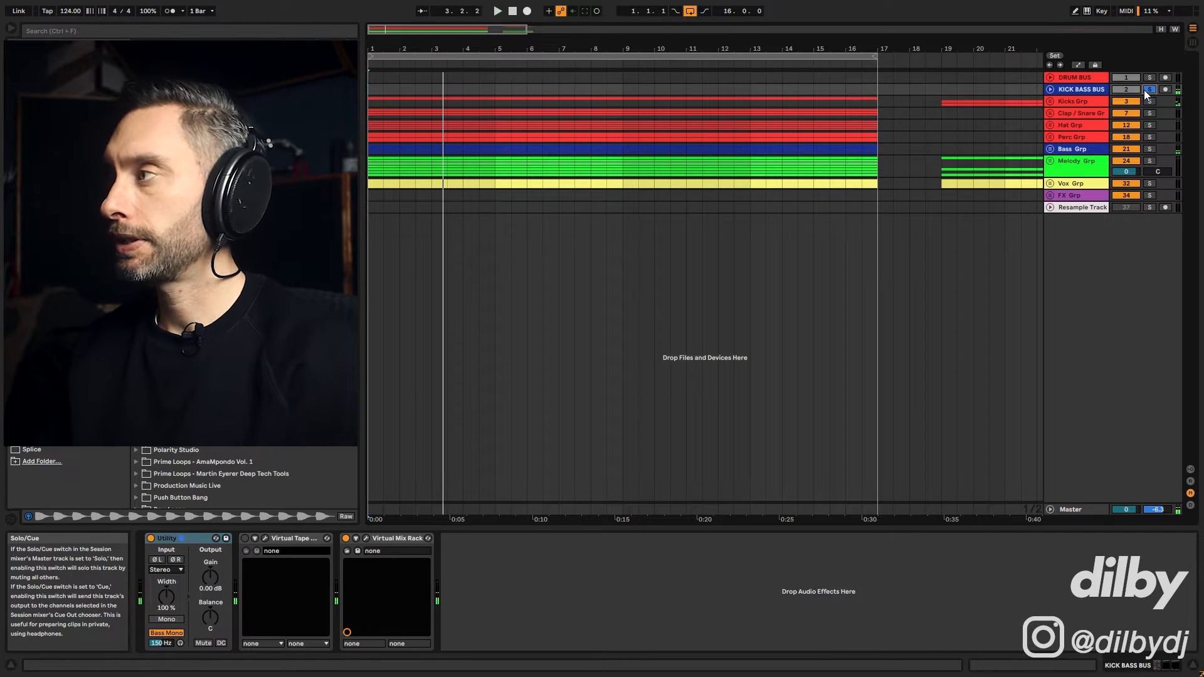
Open the Original Kick clip in the Kicks group and highlight 1.1.3 to 1.2.1 in its waveform.
{"action": "left_click", "coordinate": [1050, 101]}
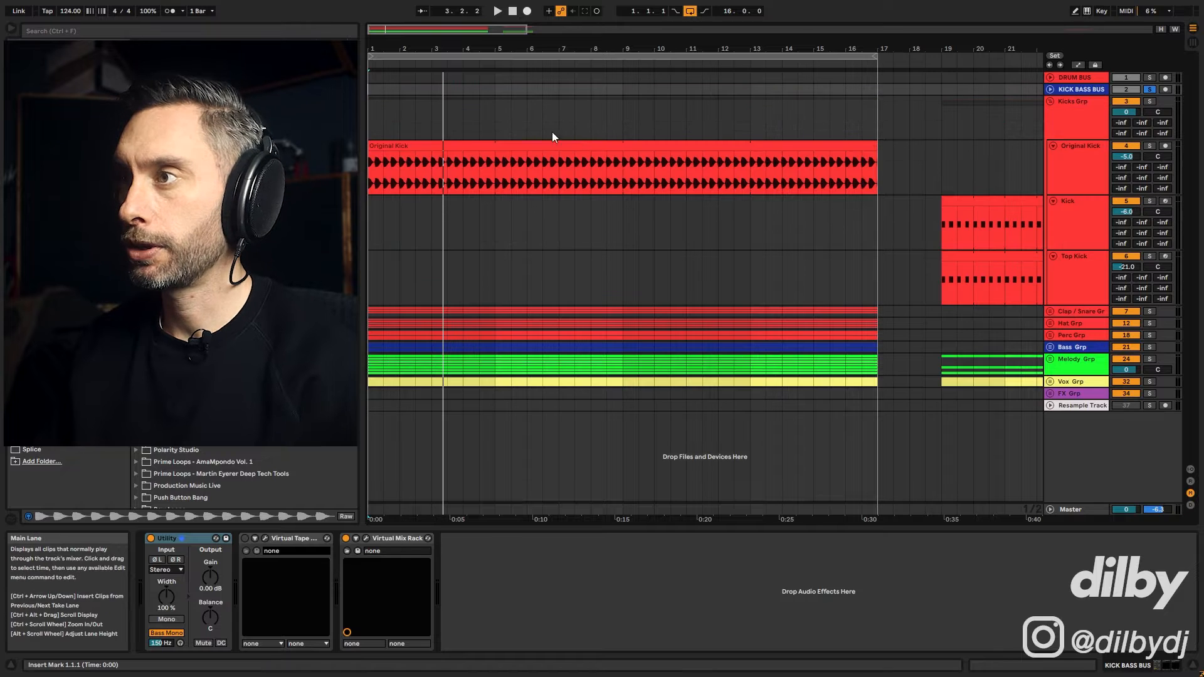
{"action": "left_click", "coordinate": [414, 146]}
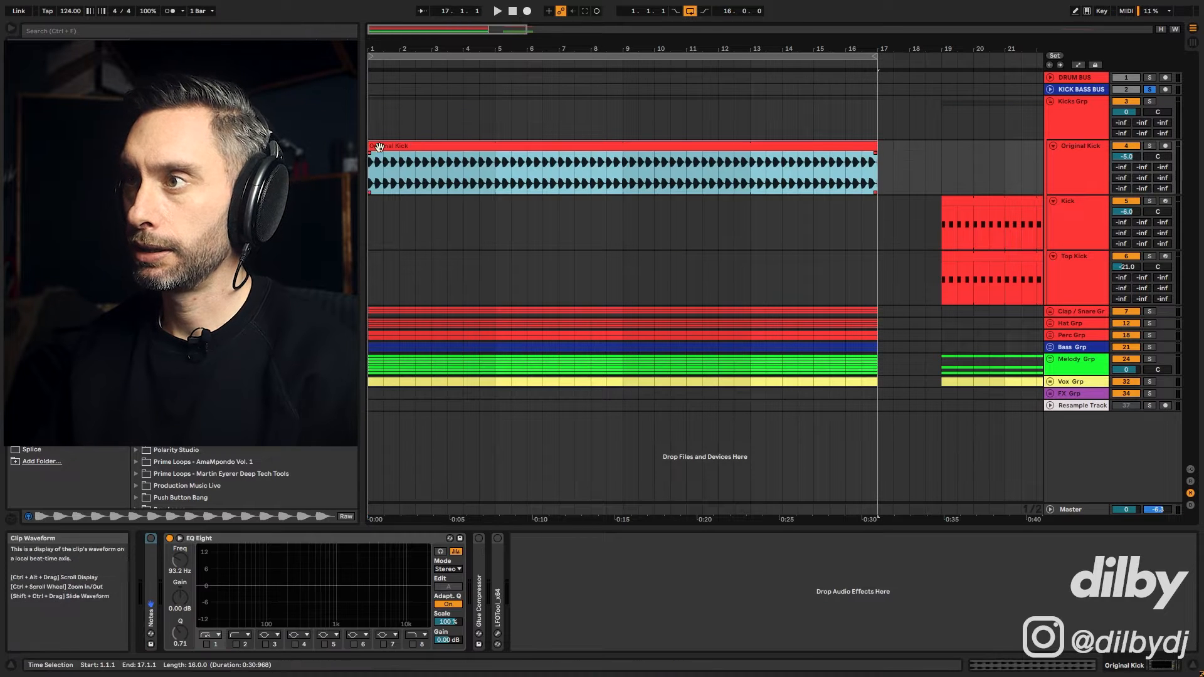
{"action": "double_click", "coordinate": [420, 156]}
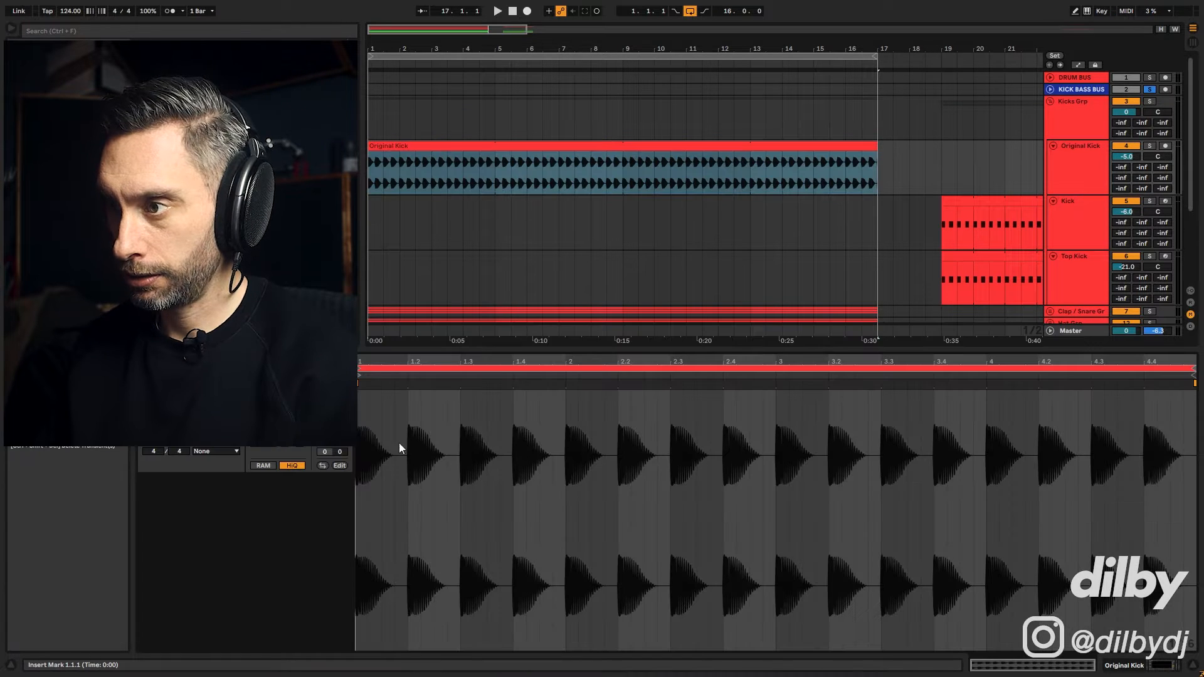
{"action": "left_click_drag", "start_coordinate": [362, 450], "coordinate": [404, 453]}
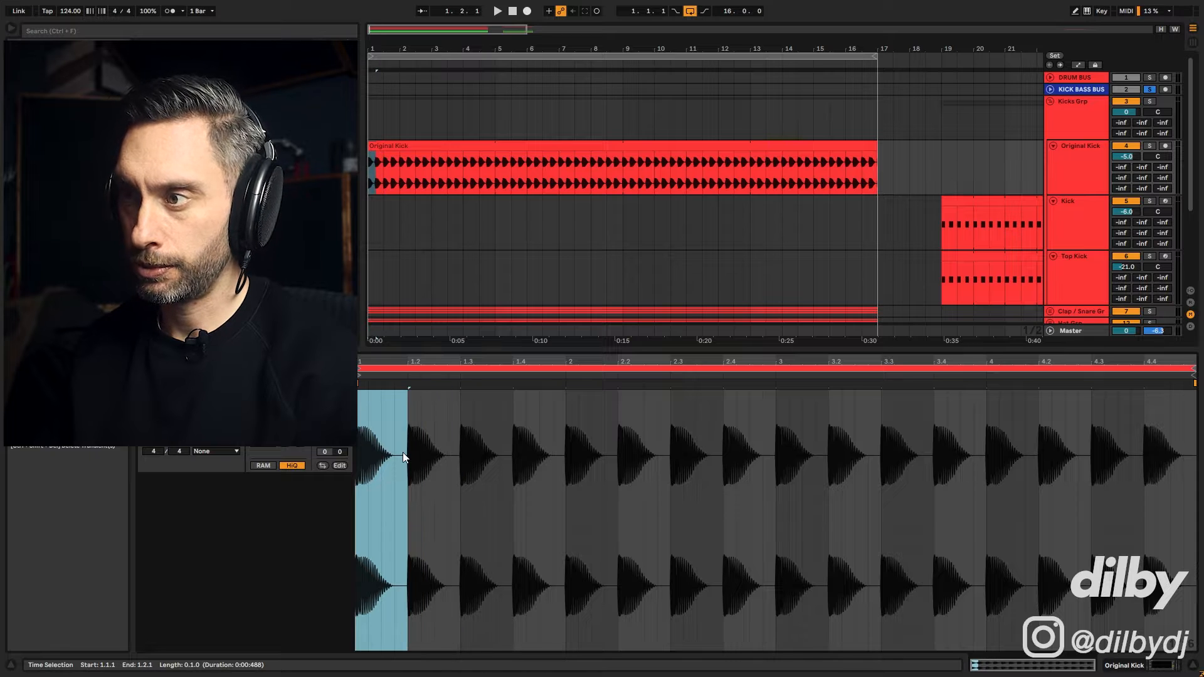
{"action": "left_click_drag", "start_coordinate": [381, 411], "coordinate": [406, 416]}
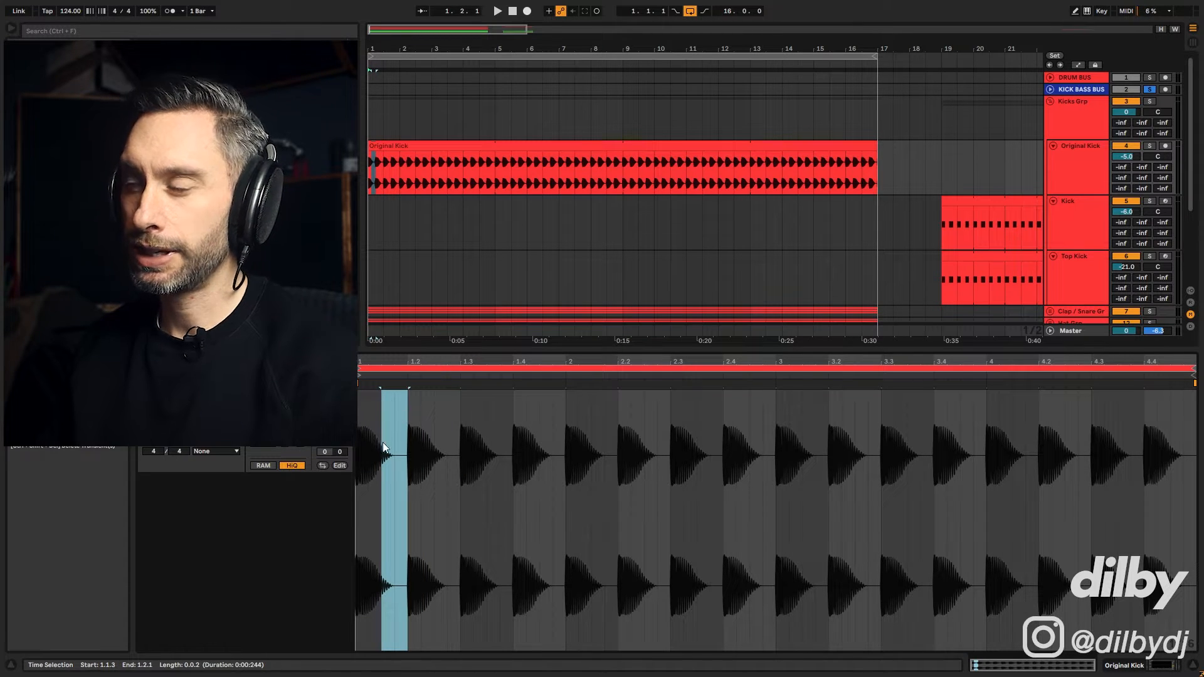
Open the Bass clip's MIDI notes and unfold the Bass track to compare its pattern with the Original Kick waveform.
{"action": "scroll", "coordinate": [887, 196], "scroll_direction": "down", "scroll_amount": 6}
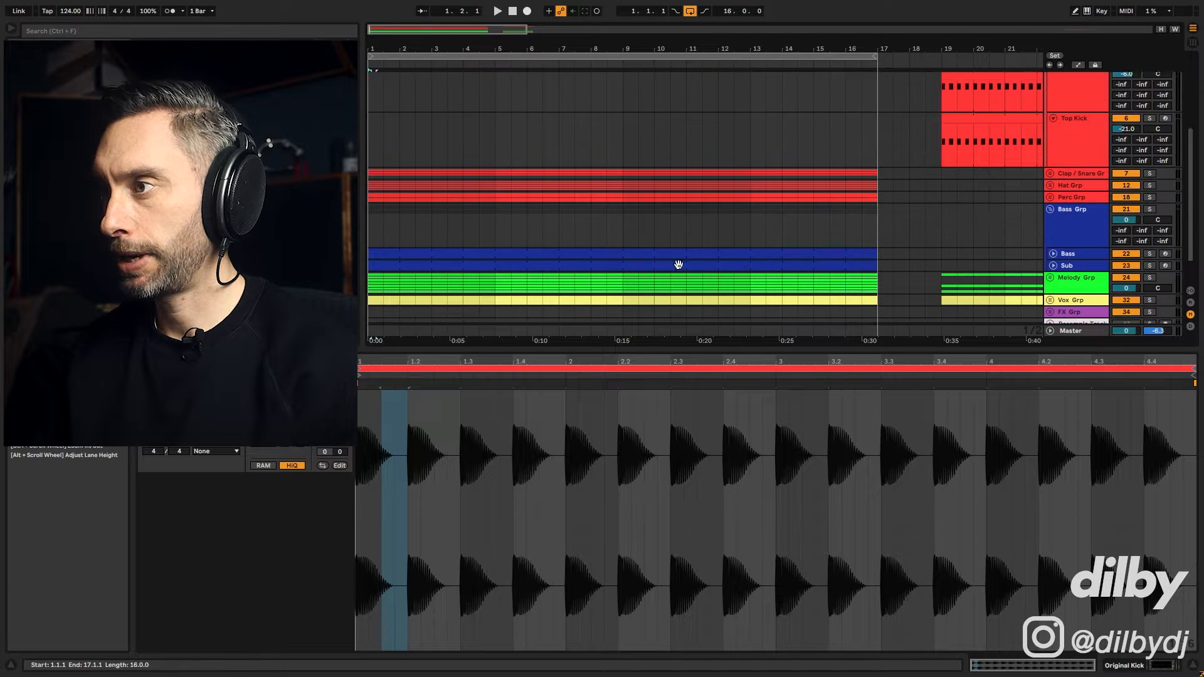
{"action": "left_click", "coordinate": [608, 230]}
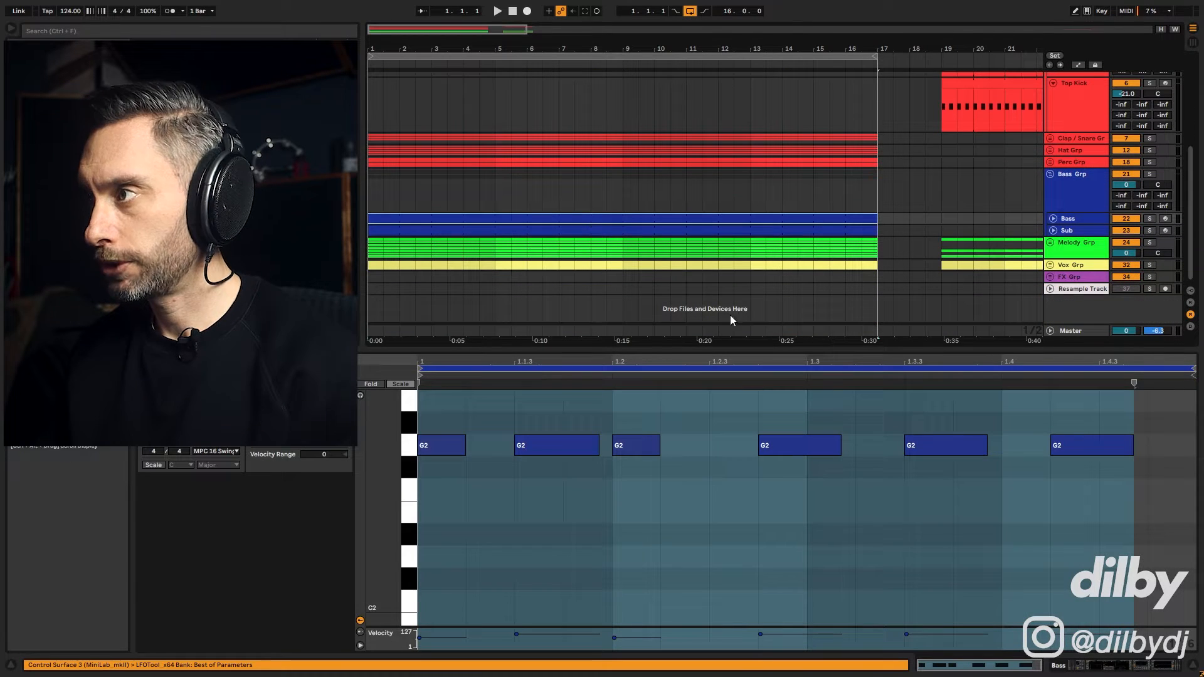
{"action": "left_click", "coordinate": [1053, 219]}
{"action": "scroll", "coordinate": [478, 248], "scroll_direction": "up", "scroll_amount": 9}
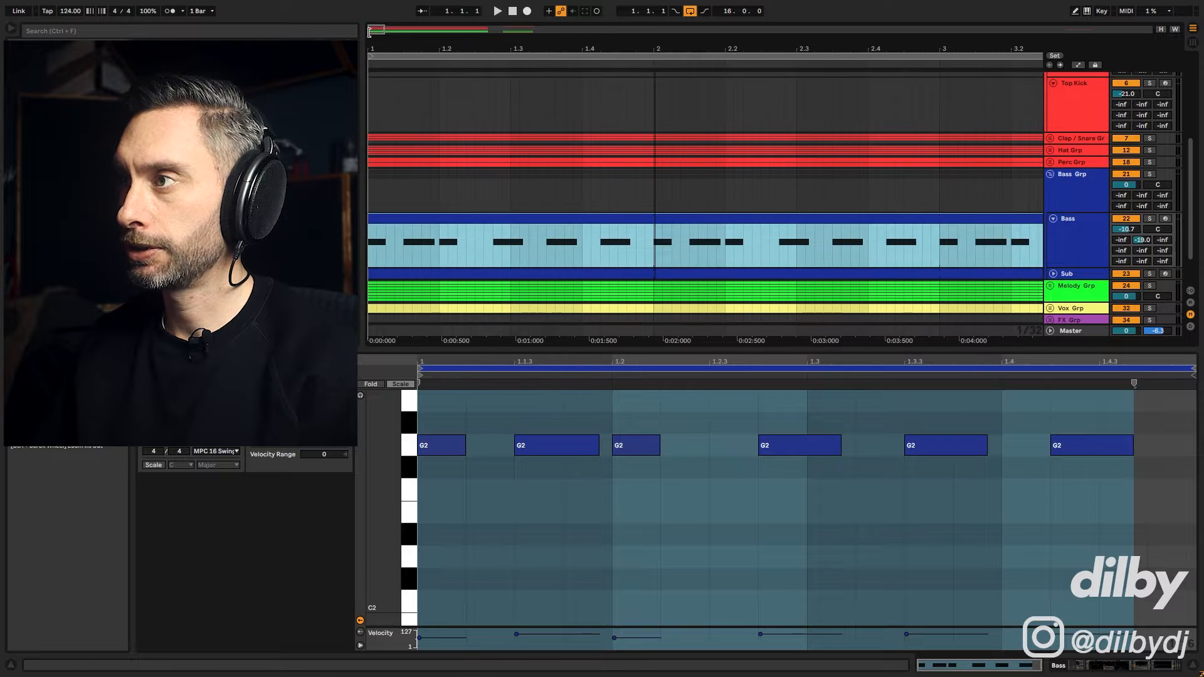
{"action": "scroll", "coordinate": [570, 148], "scroll_direction": "up", "scroll_amount": 3}
{"action": "left_click_drag", "start_coordinate": [668, 351], "coordinate": [668, 516]}
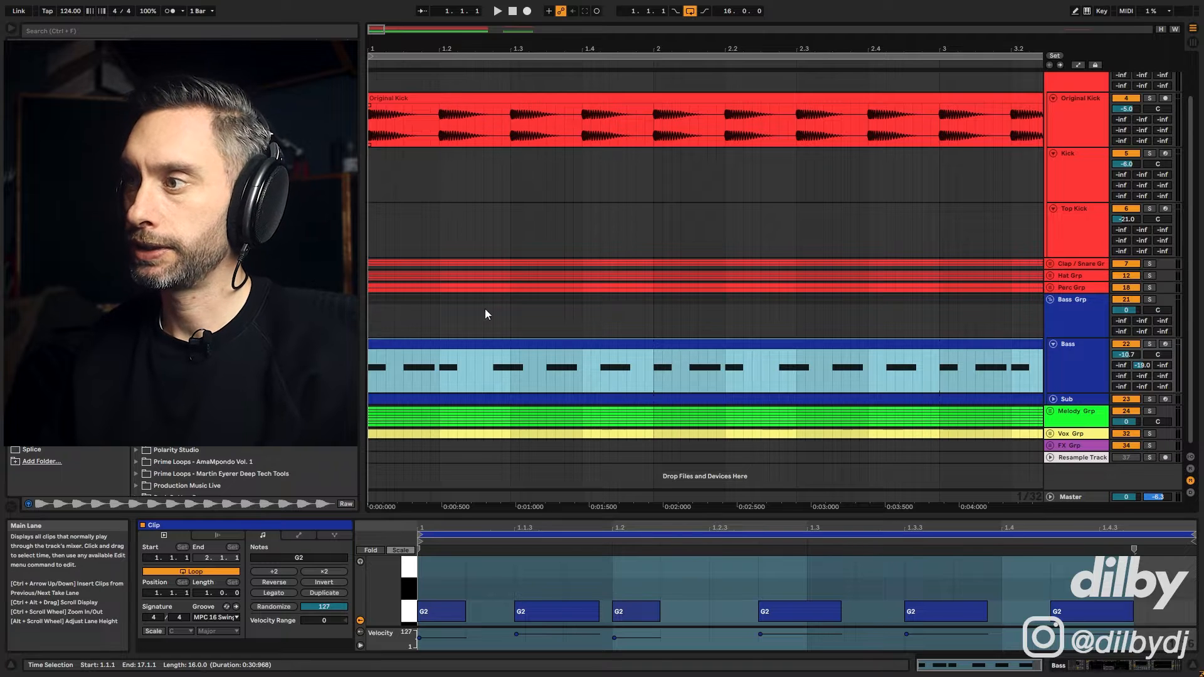
Unfold the Sub track in the Bass group and listen to it soloed.
{"action": "left_click", "coordinate": [1066, 399]}
{"action": "left_click", "coordinate": [1052, 399]}
{"action": "key", "text": "space"}
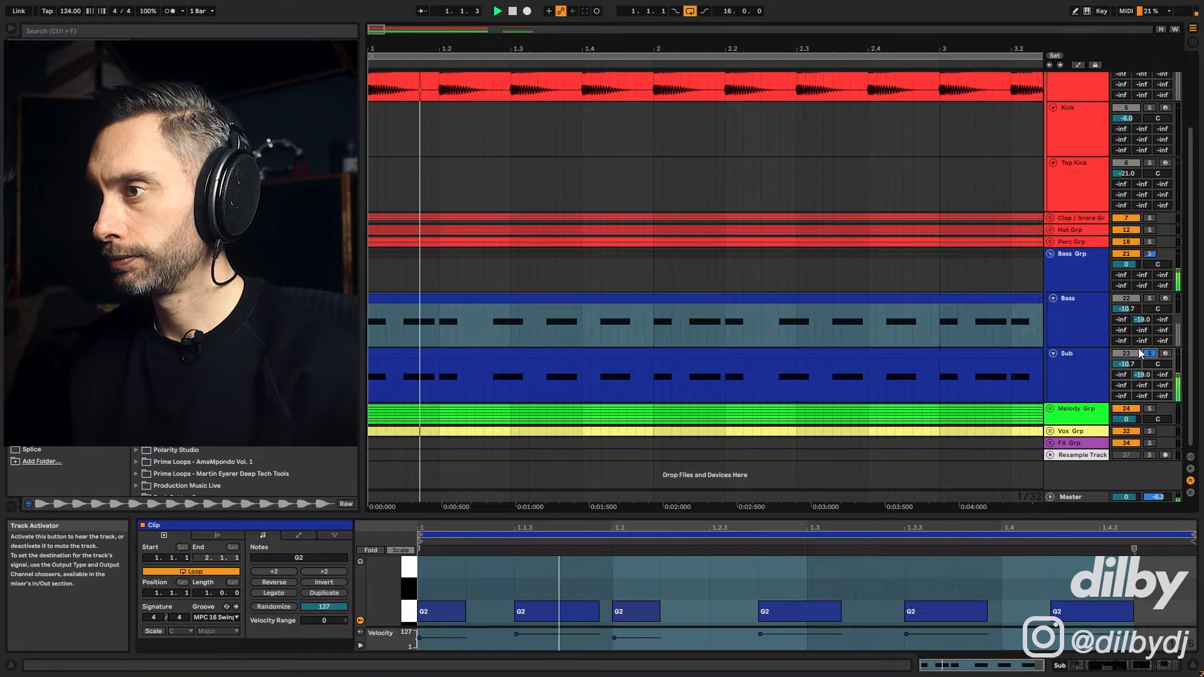
{"action": "left_click", "coordinate": [1149, 353]}
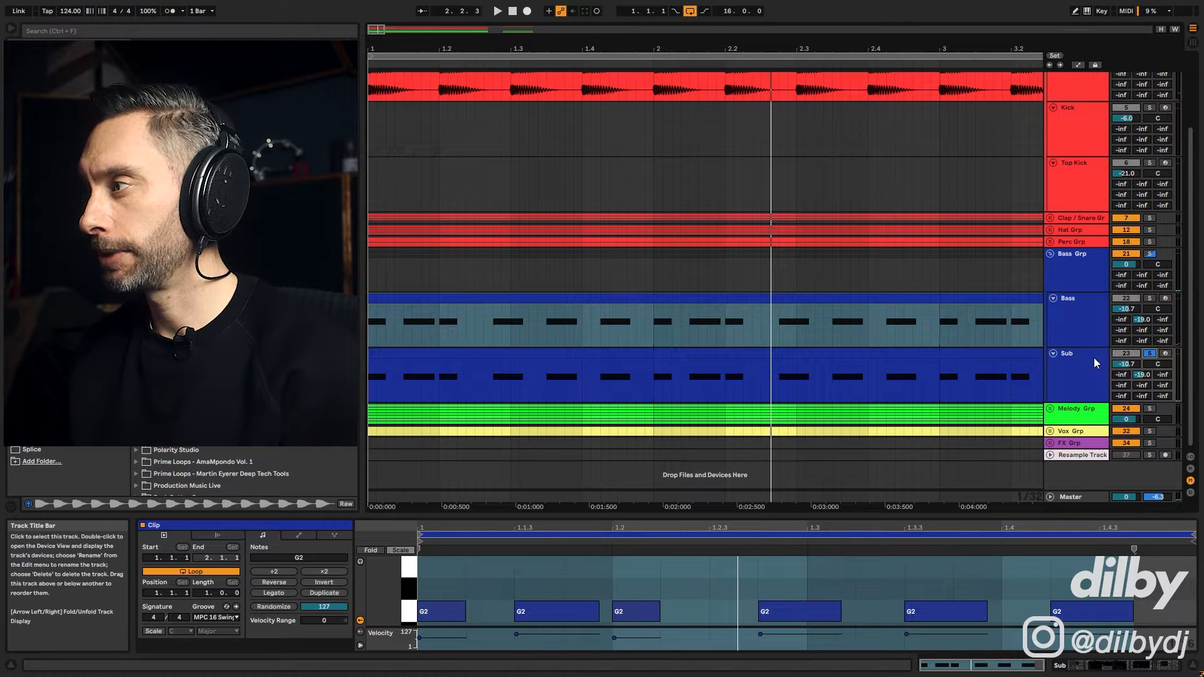
Show the Sub track's devices and play it to examine its spectrum against the EQ Eight low-pass curve.
{"action": "double_click", "coordinate": [1078, 373]}
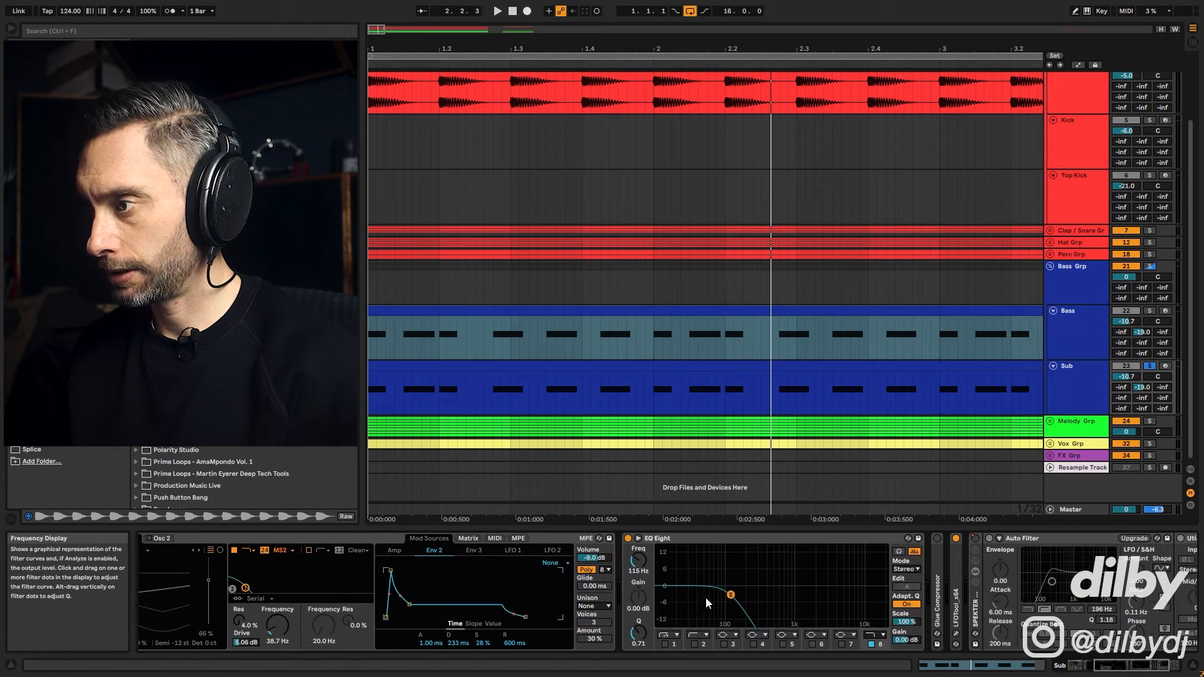
{"action": "key", "text": "space"}
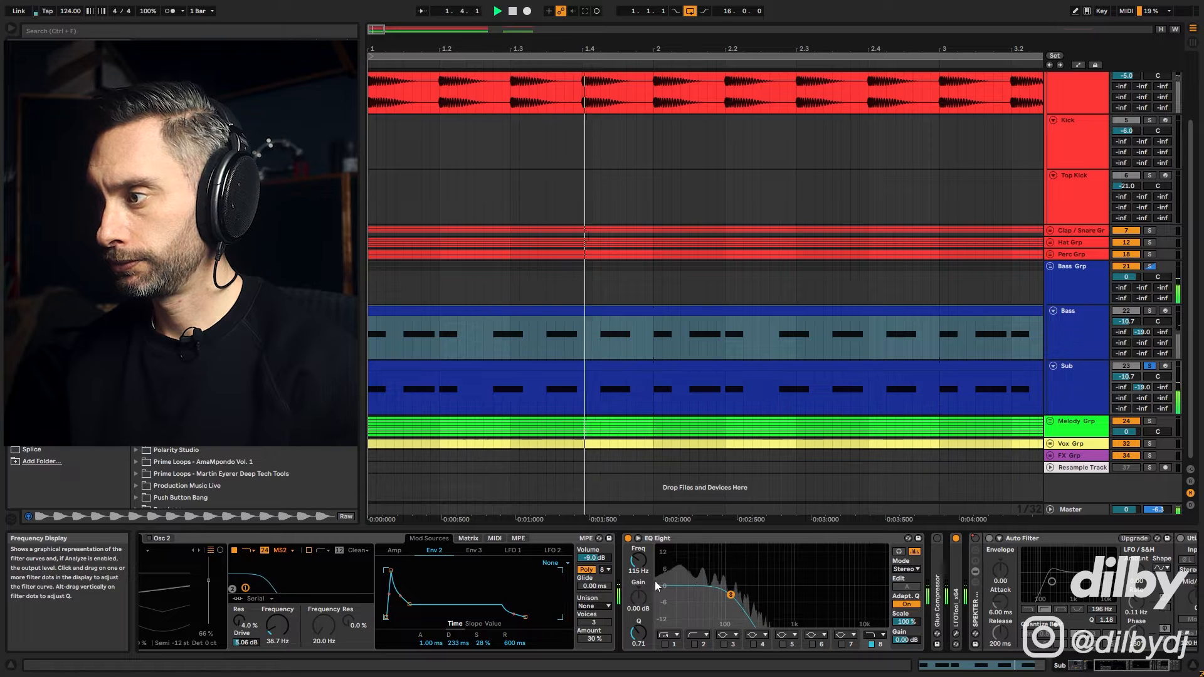
{"action": "key", "text": "space"}
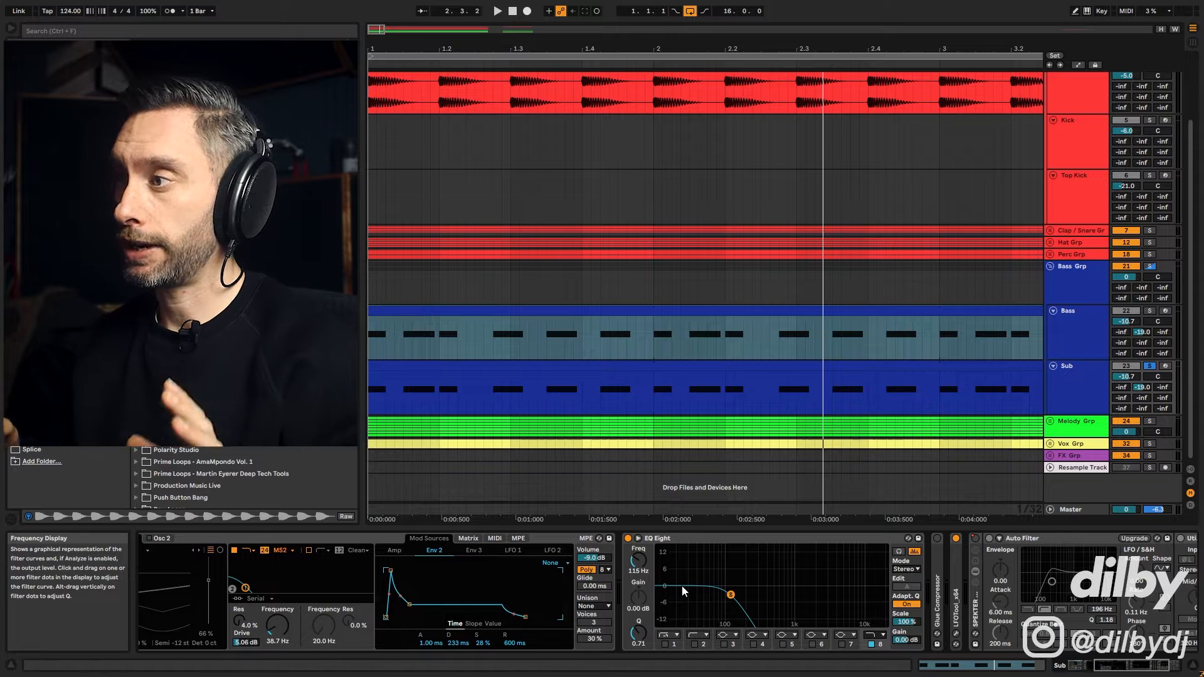
{"action": "left_click", "coordinate": [638, 538]}
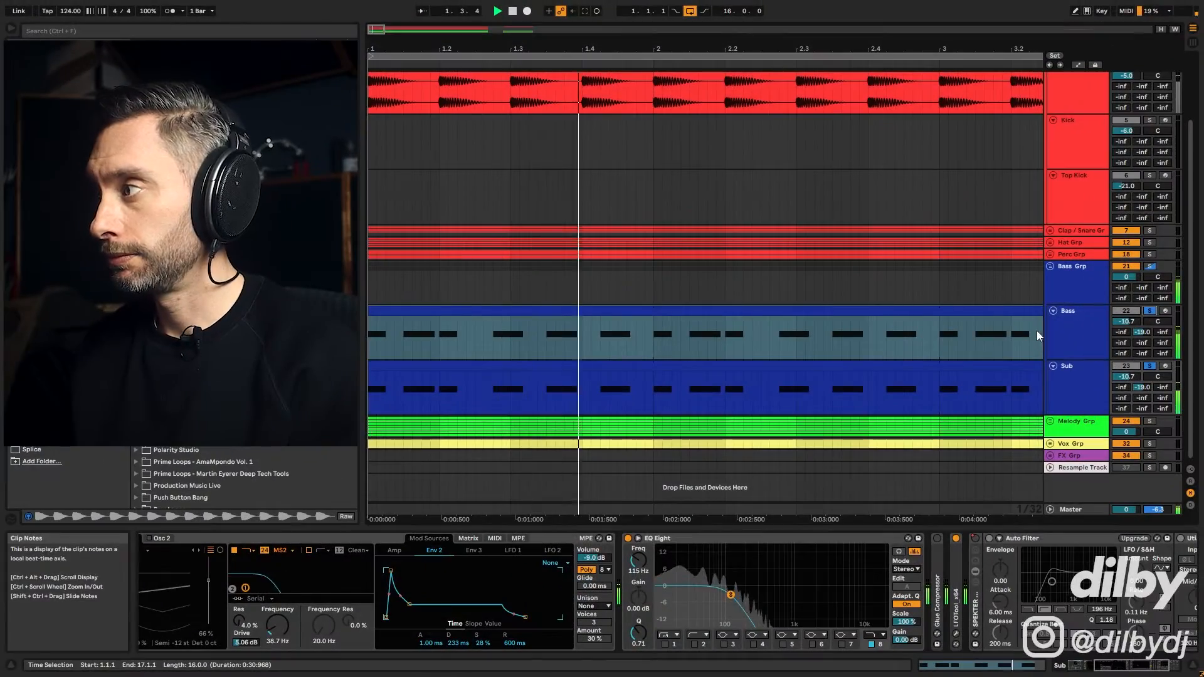
Take the Sub out of solo, listen to the Bass track alone and show its devices.
{"action": "key", "text": "space"}
{"action": "left_click", "coordinate": [1149, 366]}
{"action": "key", "text": "space"}
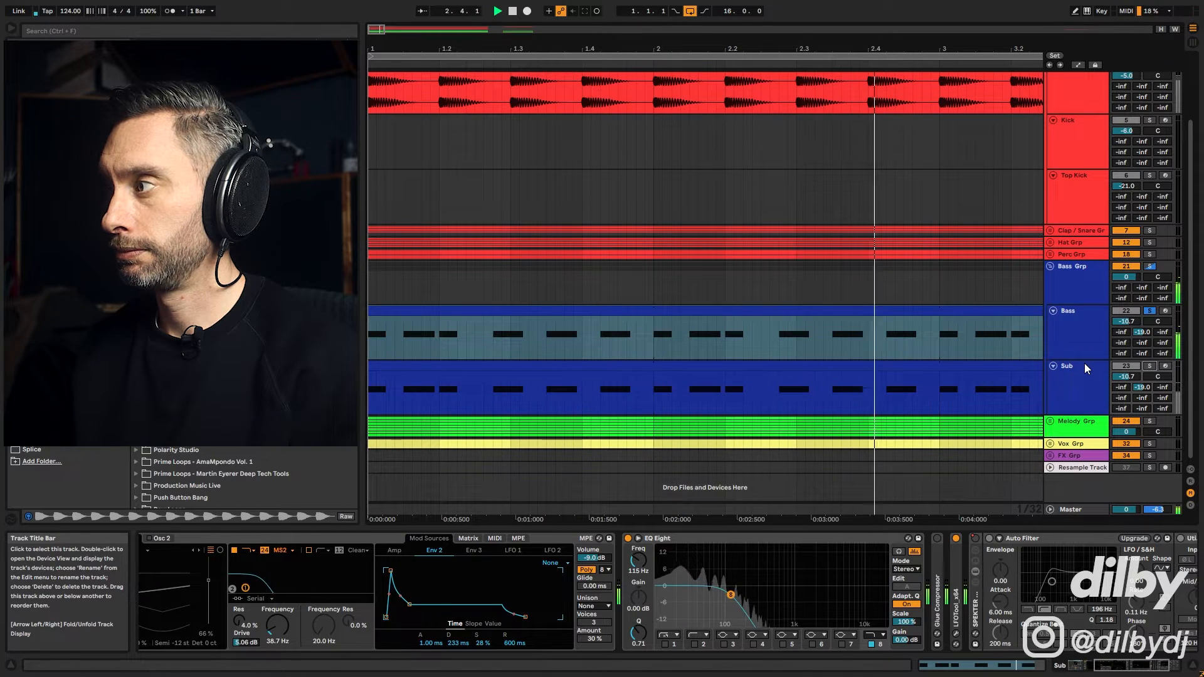
{"action": "left_click", "coordinate": [1078, 328]}
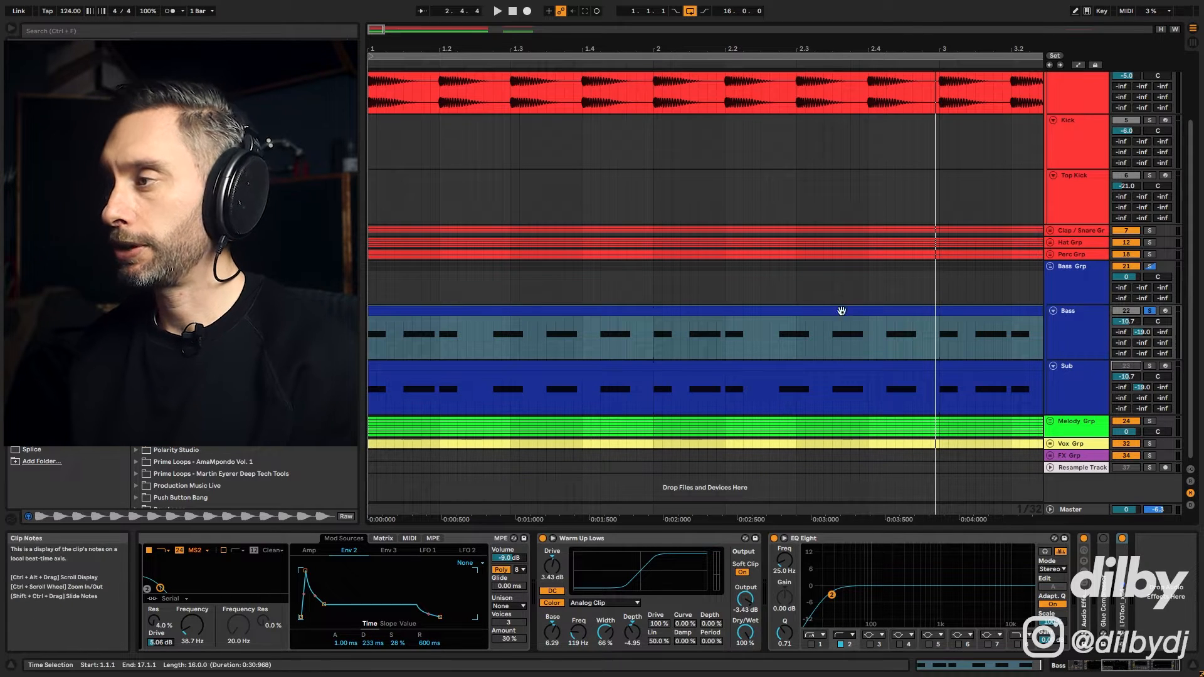
Solo the Original Kick together with the Bass track and play both.
{"action": "scroll", "coordinate": [1096, 114], "scroll_direction": "up", "scroll_amount": 2}
{"action": "left_click", "coordinate": [1149, 90]}
{"action": "key", "text": "space"}
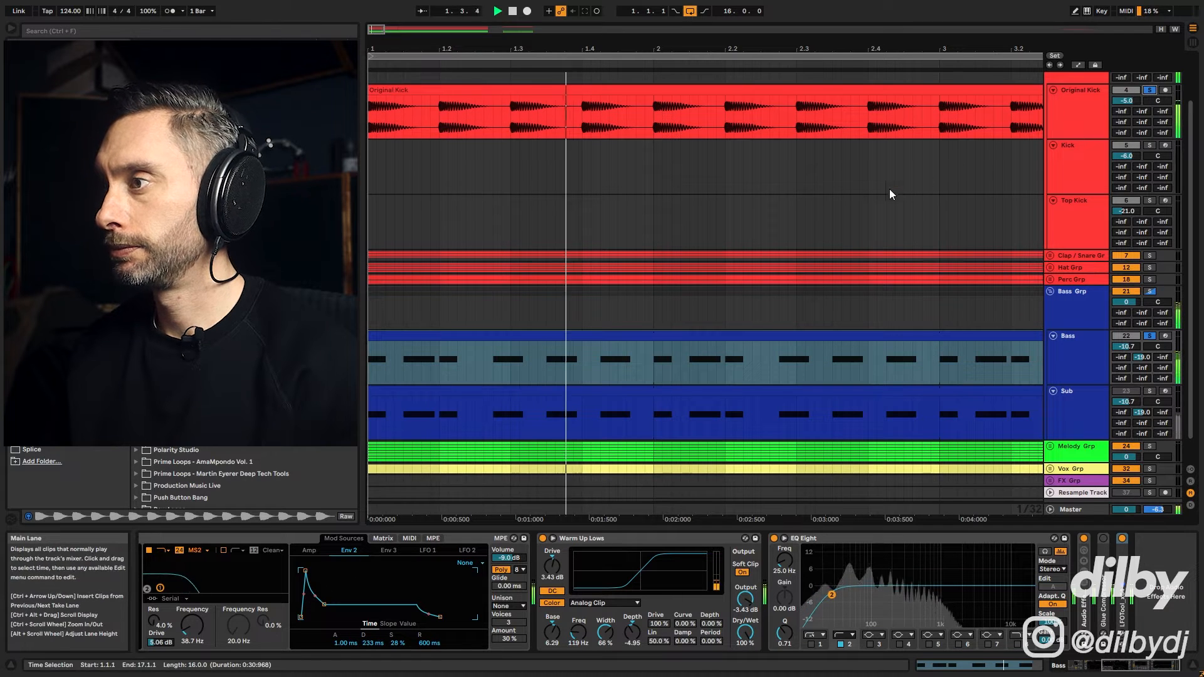
{"action": "key", "text": "space"}
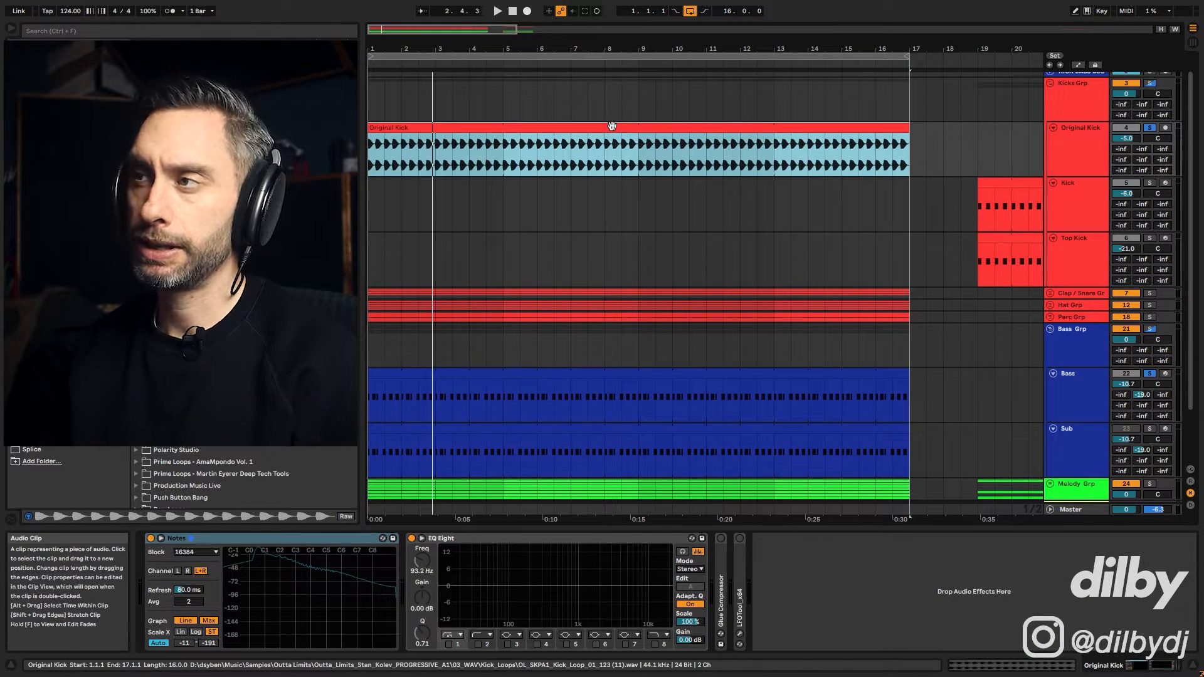
Enlarge the Original Kick's Notes spectrum and play the kick to examine its fundamental note.
{"action": "double_click", "coordinate": [562, 129]}
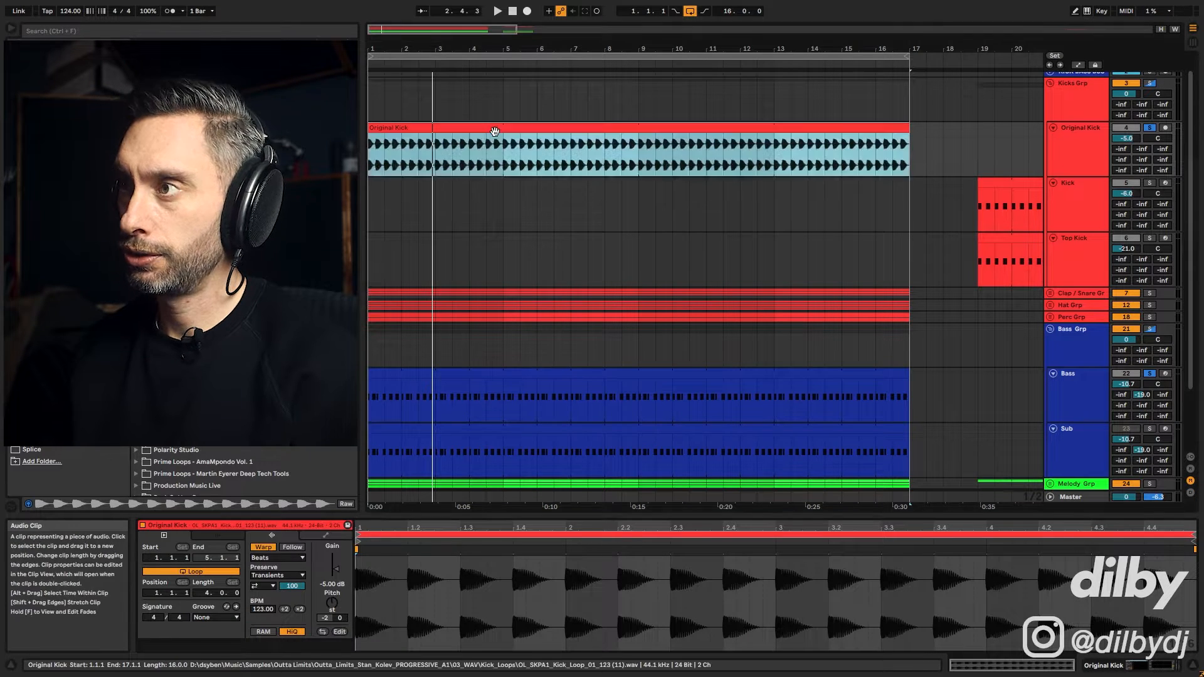
{"action": "key", "text": "shift+Tab"}
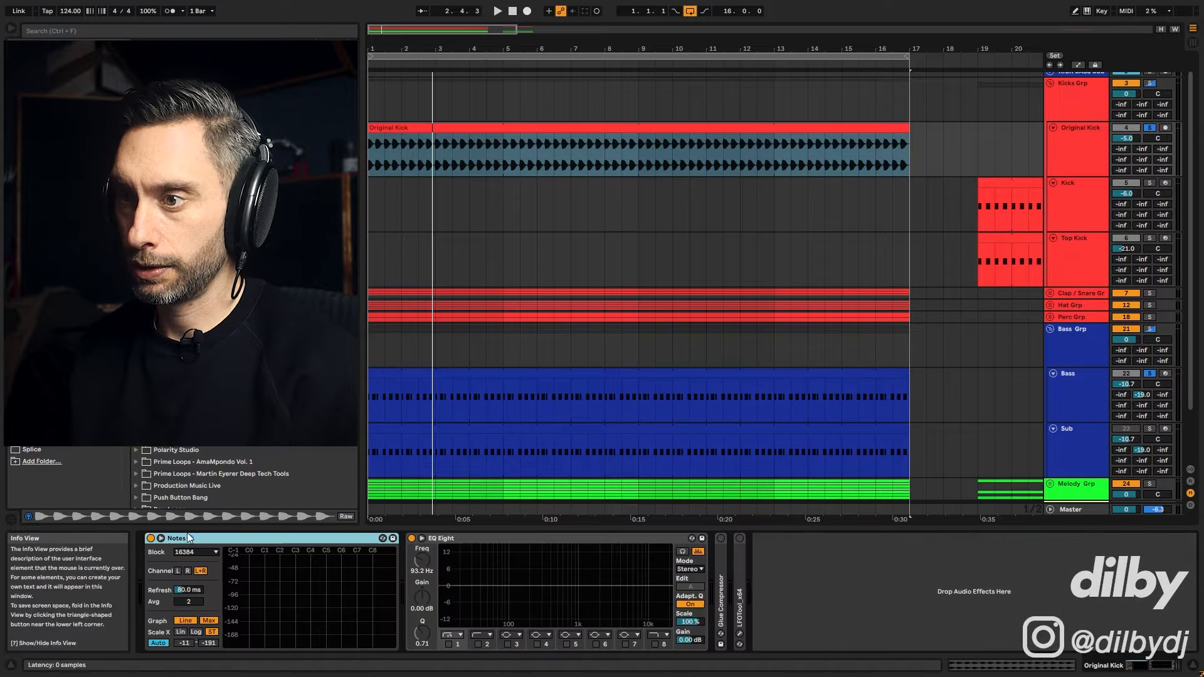
{"action": "left_click", "coordinate": [180, 539]}
{"action": "key", "text": "space"}
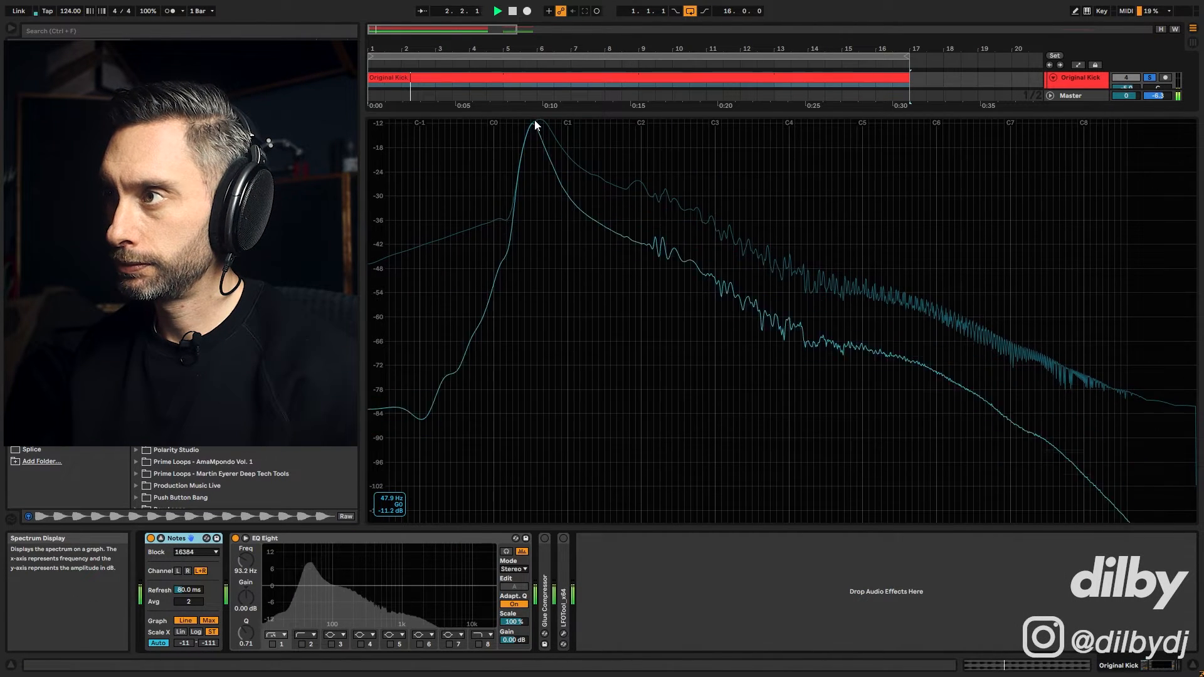
{"action": "key", "text": "space"}
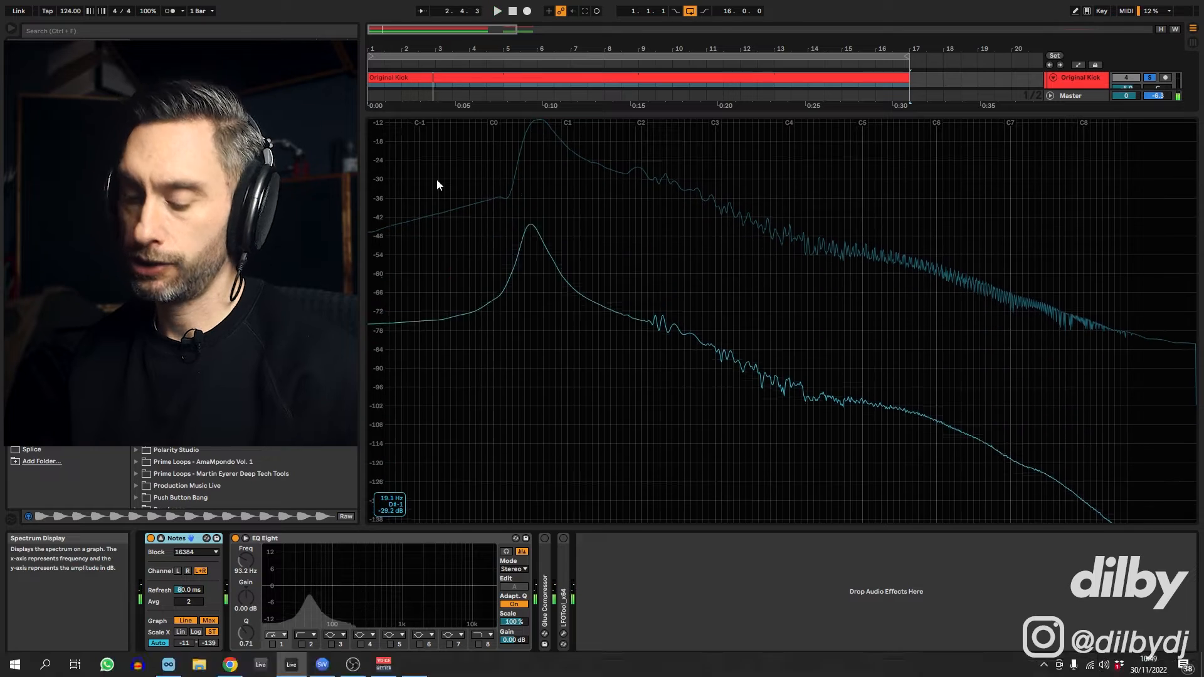
Highlight 4.1.1 to 6.1.1 in the Bass clip and open the LFOTool plugin from the Bass track's devices.
{"action": "key", "text": "shift+Tab"}
{"action": "left_click_drag", "start_coordinate": [471, 348], "coordinate": [535, 352]}
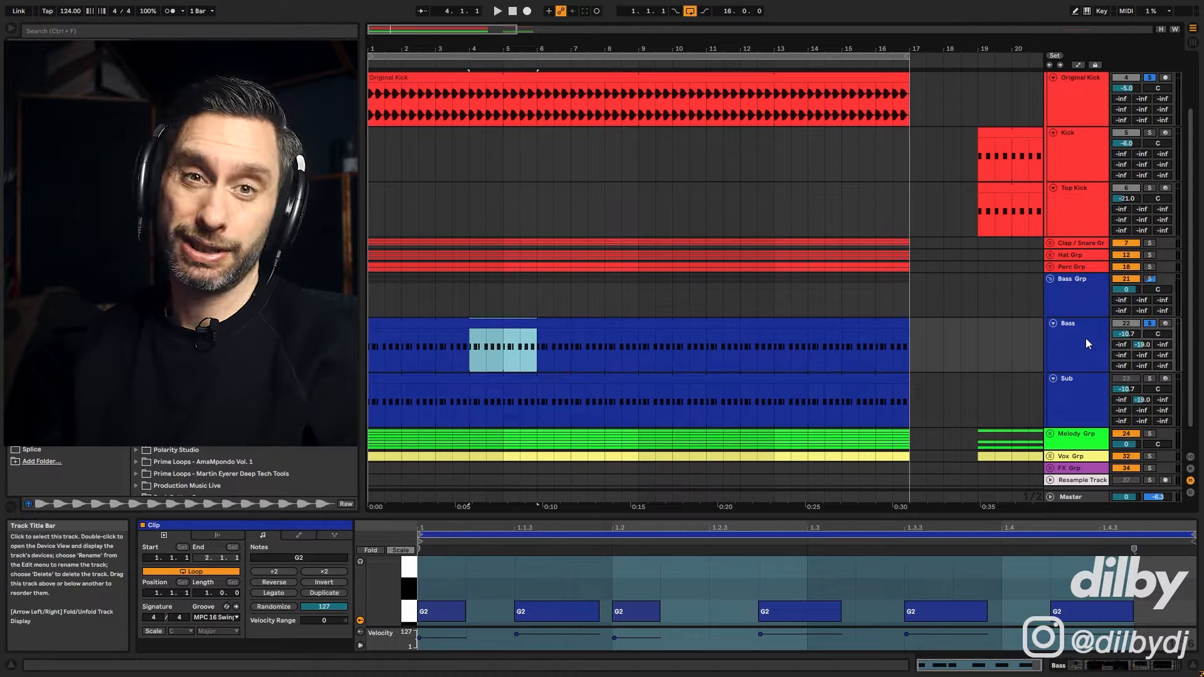
{"action": "left_click", "coordinate": [1074, 326]}
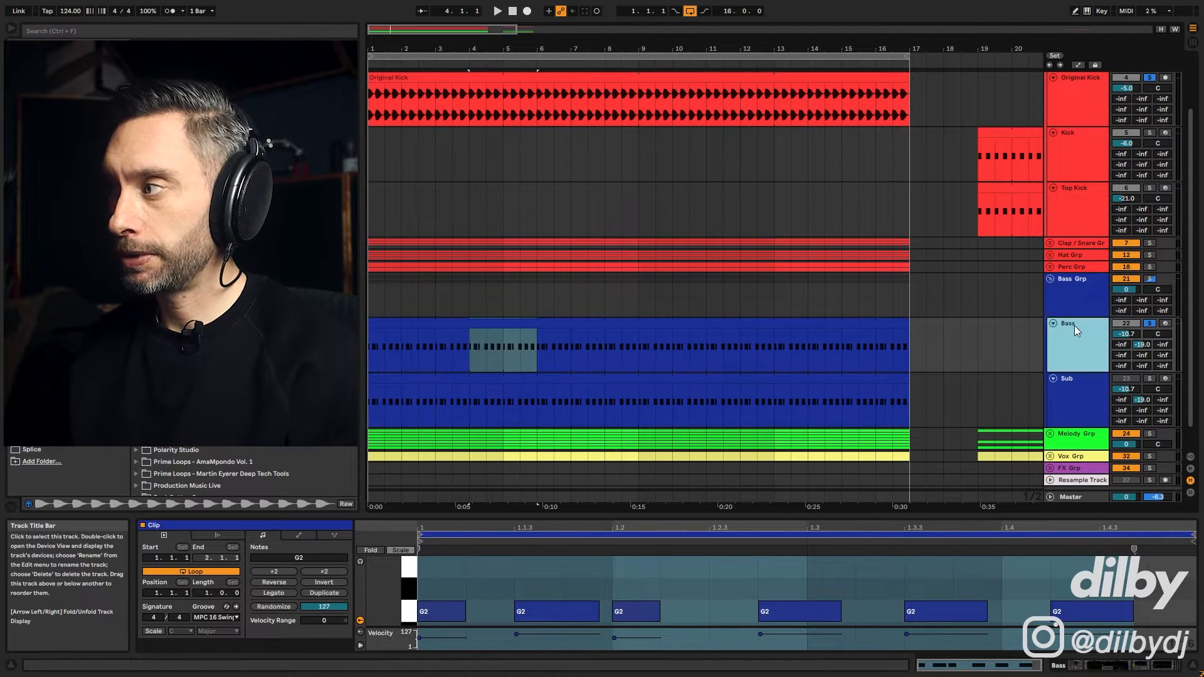
{"action": "double_click", "coordinate": [1074, 325]}
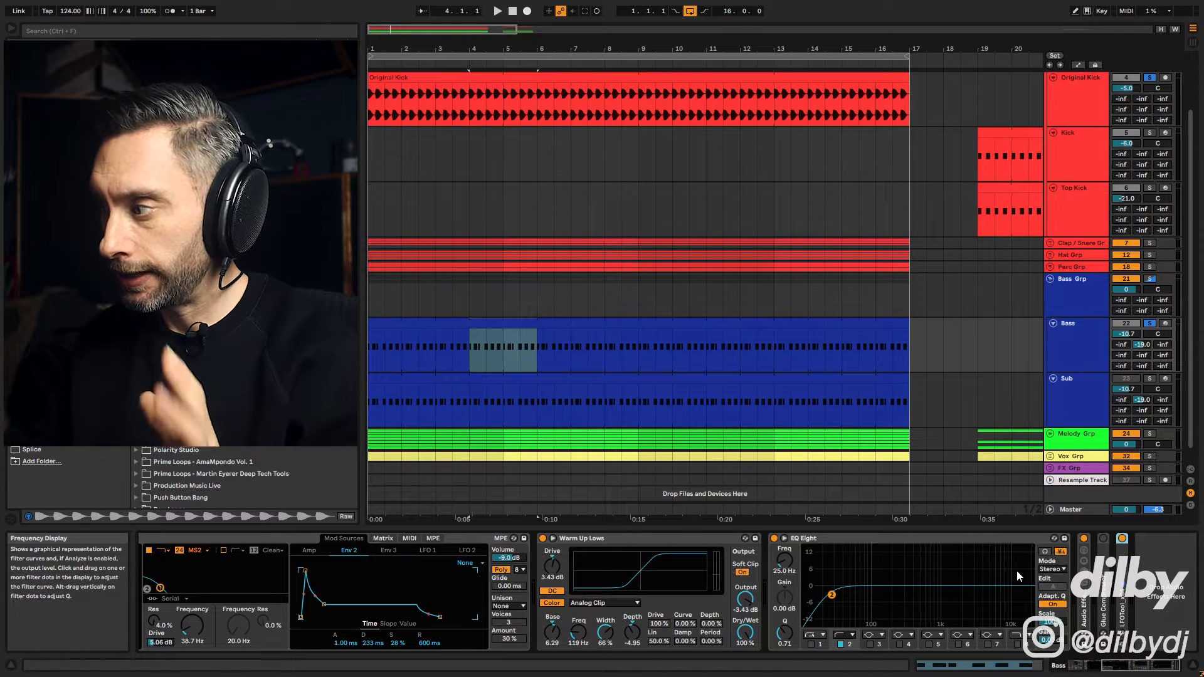
{"action": "left_click", "coordinate": [1124, 639]}
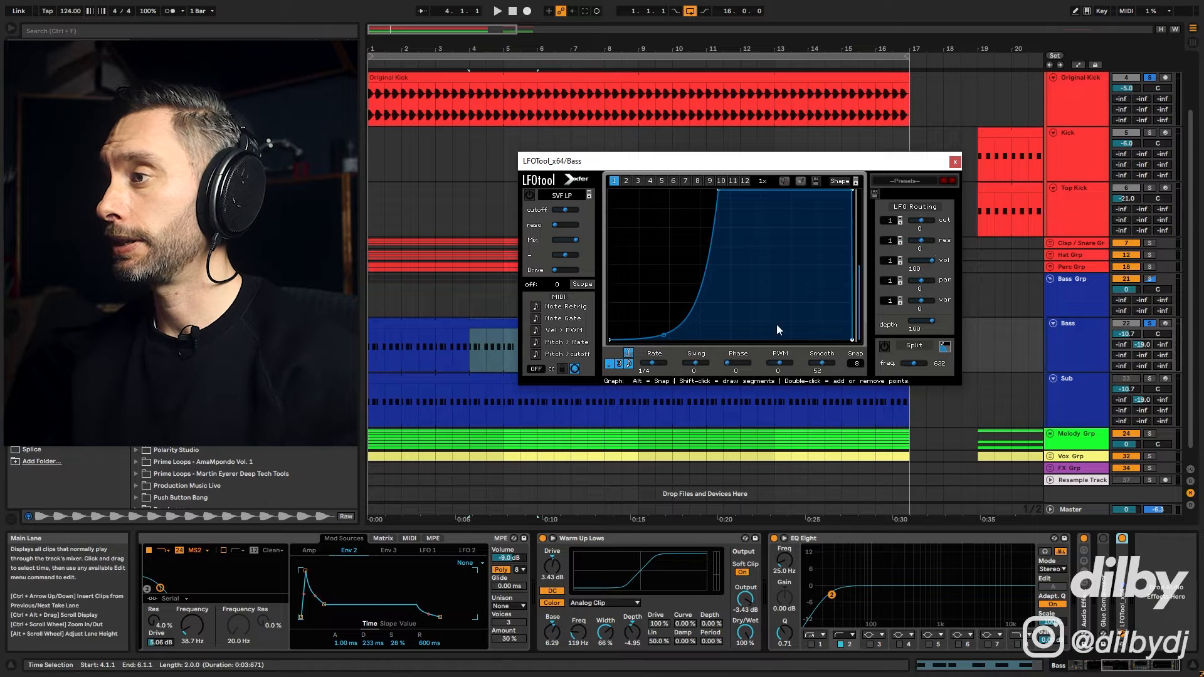
Play the kick and bass while reshaping the Bass LFOTool curve, raising its start point and adjusting its bend.
{"action": "key", "text": "space"}
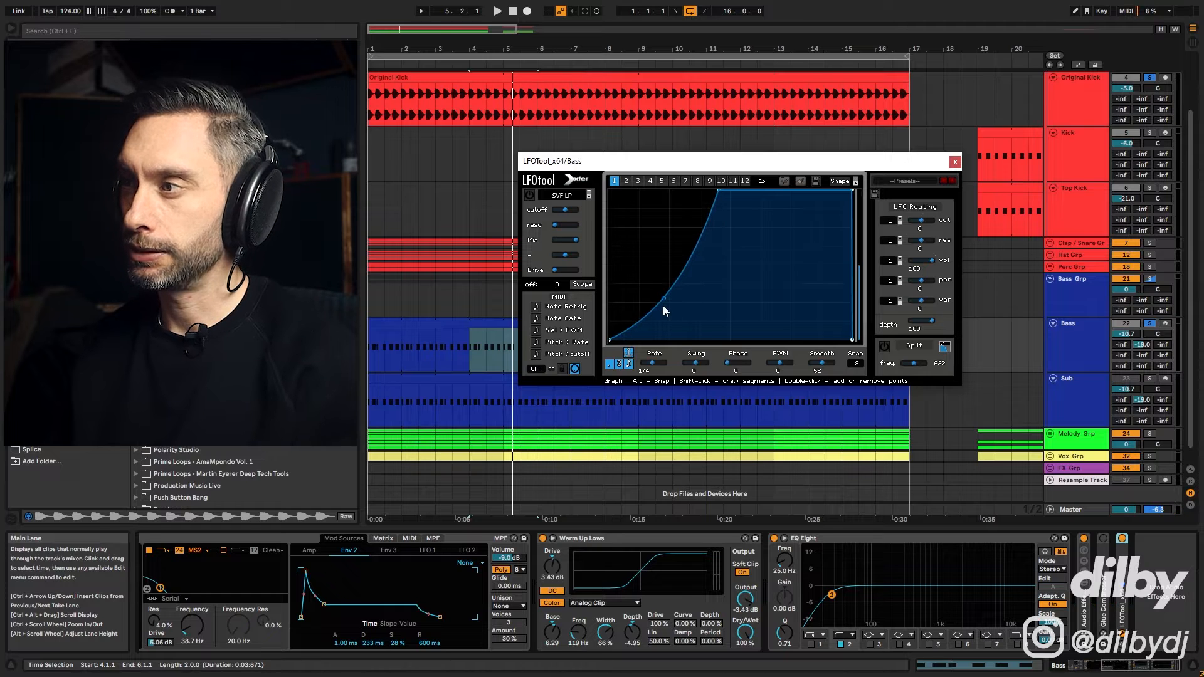
{"action": "left_click_drag", "start_coordinate": [610, 339], "coordinate": [608, 319]}
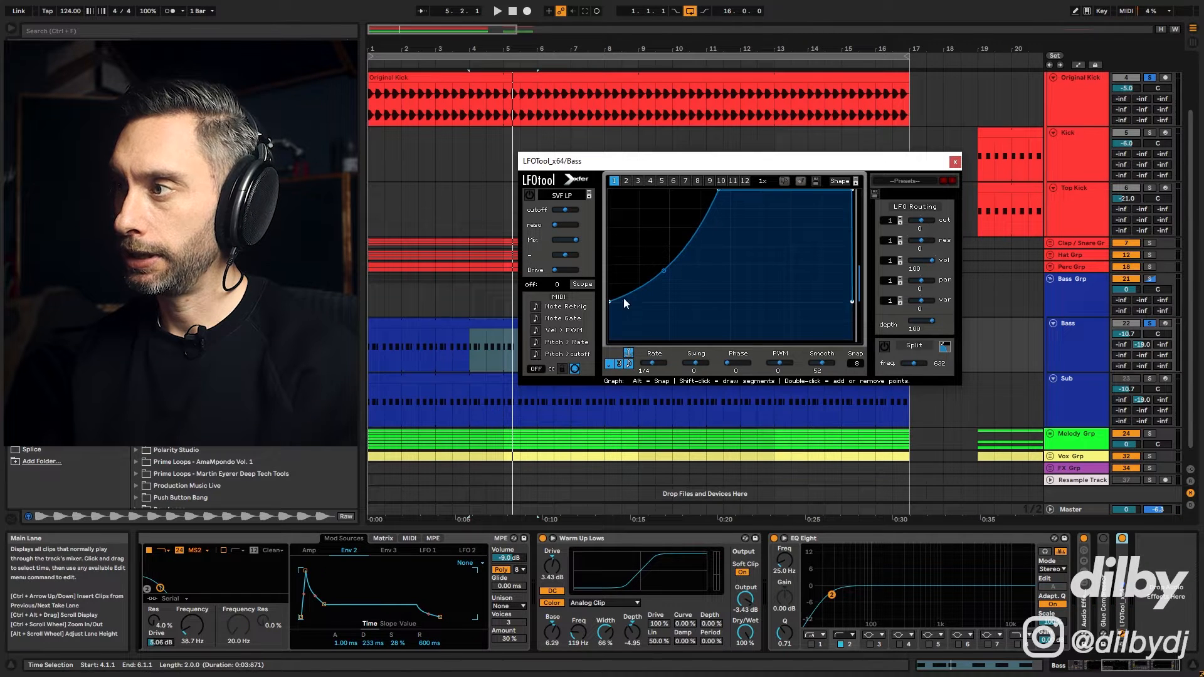
{"action": "key", "text": "space"}
{"action": "left_click_drag", "start_coordinate": [665, 273], "coordinate": [670, 288]}
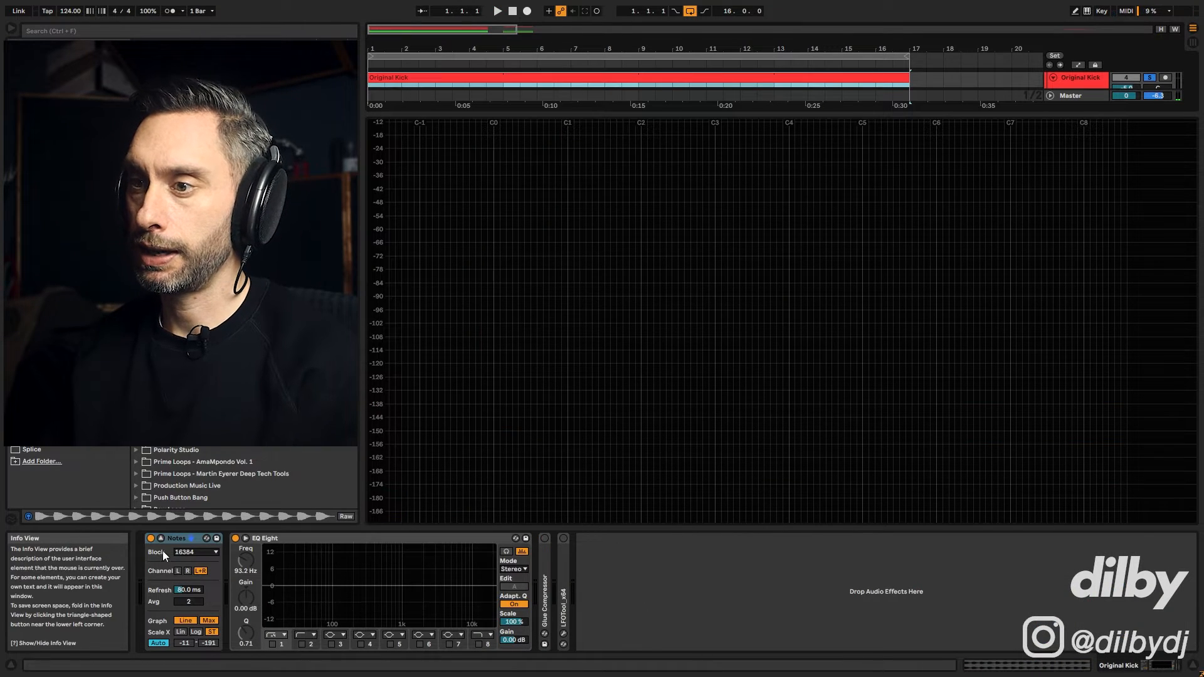
Place the Kick track's MIDI clip from 1.1.1 to 17.1.1 beneath the Original Kick and show the Top Kick track's devices.
{"action": "left_click", "coordinate": [160, 538]}
{"action": "left_click_drag", "start_coordinate": [1019, 202], "coordinate": [409, 224]}
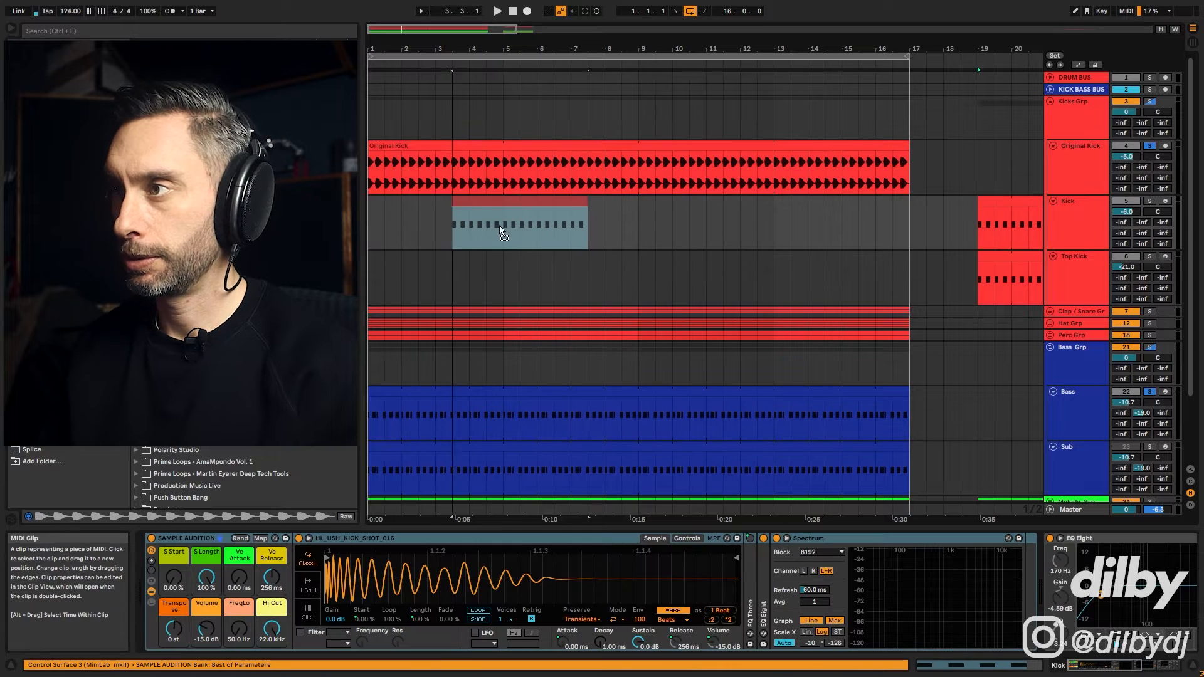
{"action": "left_click_drag", "start_coordinate": [503, 224], "coordinate": [909, 224]}
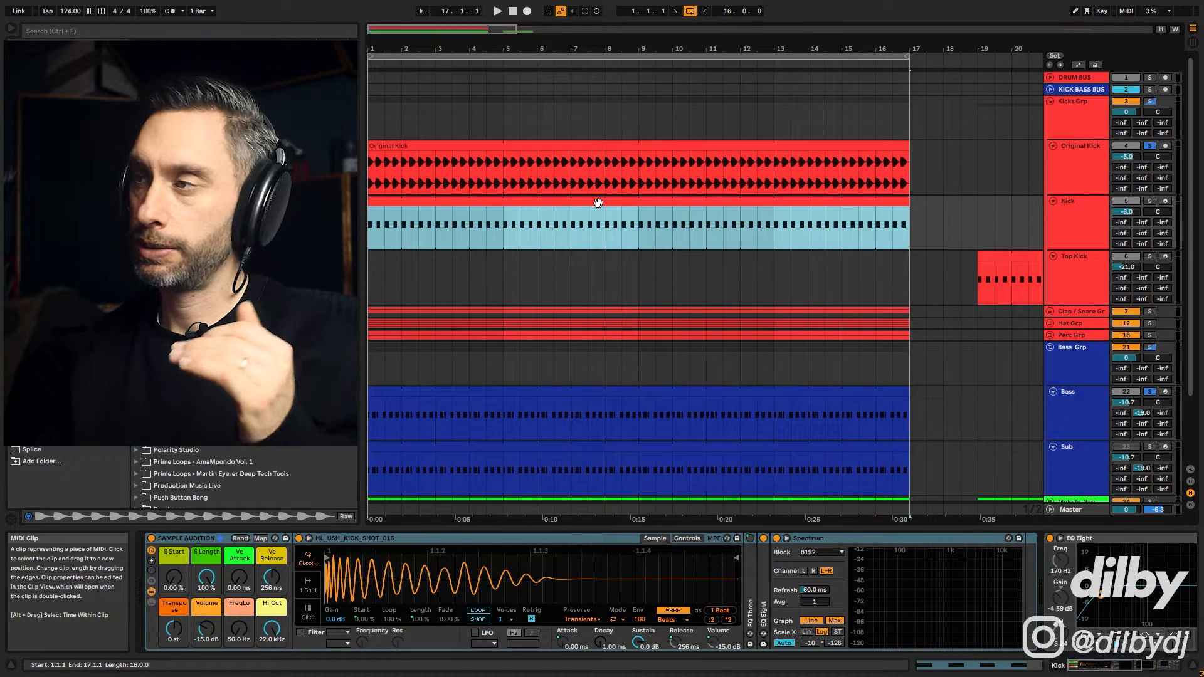
{"action": "left_click", "coordinate": [1072, 258]}
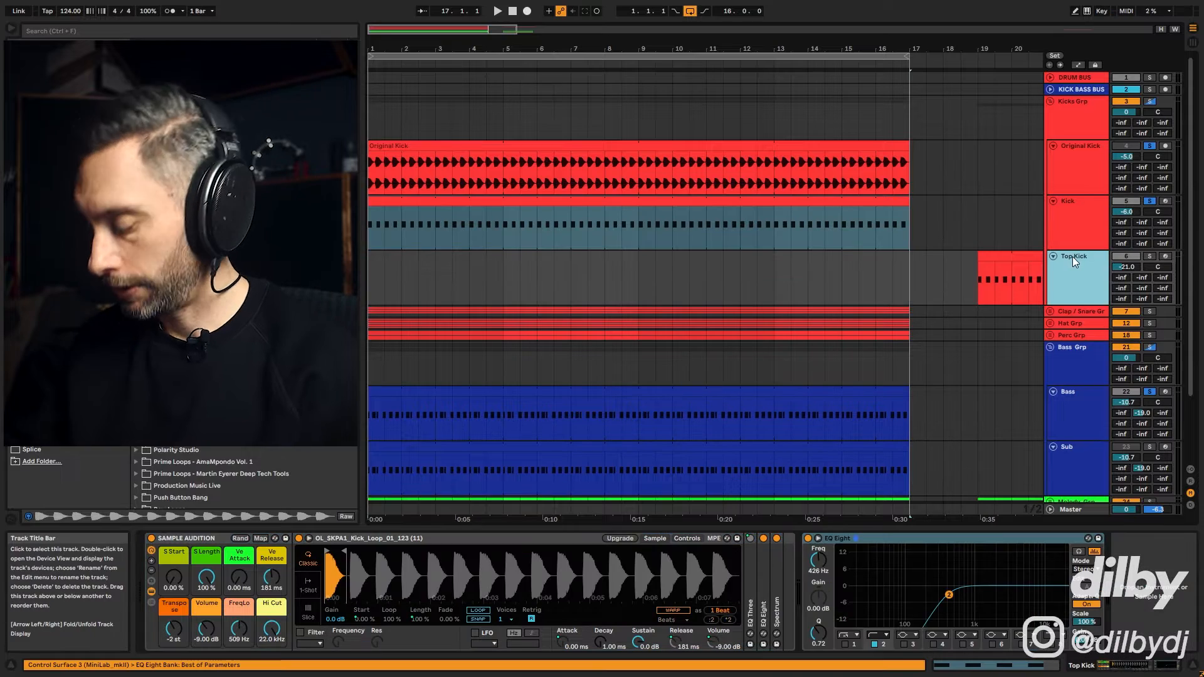
Delete the Top Kick track, play the replacement kick with the bass, and show the Kick track's devices.
{"action": "key", "text": "Delete"}
{"action": "key", "text": "space"}
{"action": "left_click", "coordinate": [483, 197]}
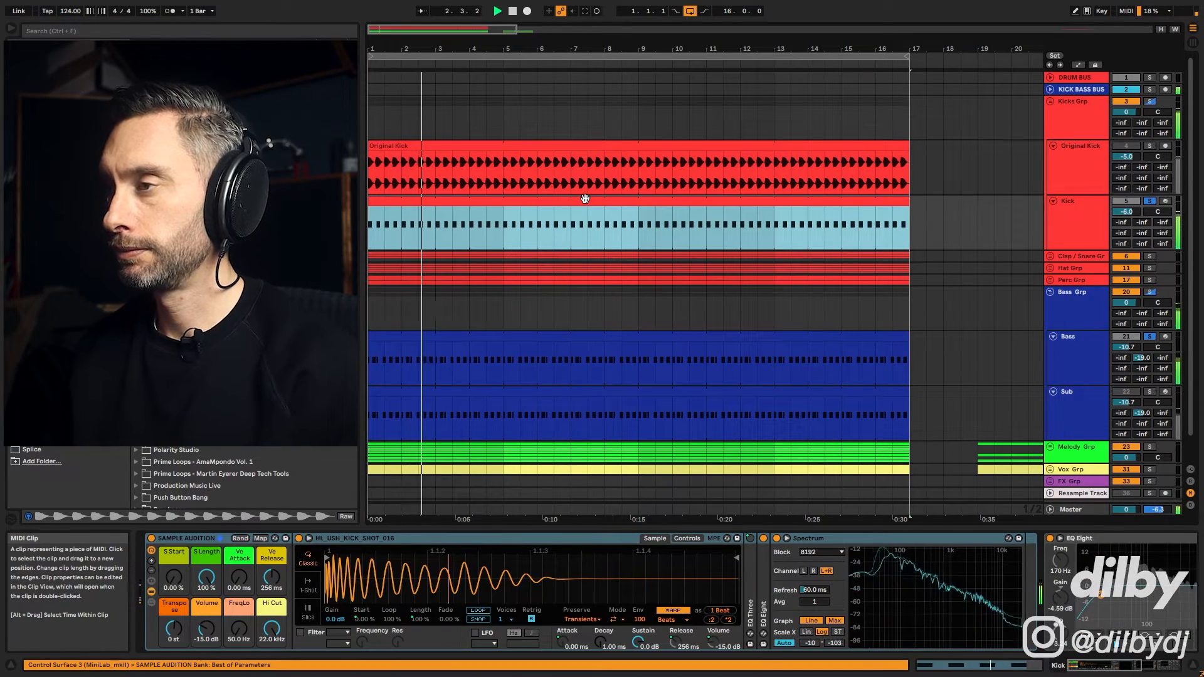
{"action": "left_click", "coordinate": [1071, 200]}
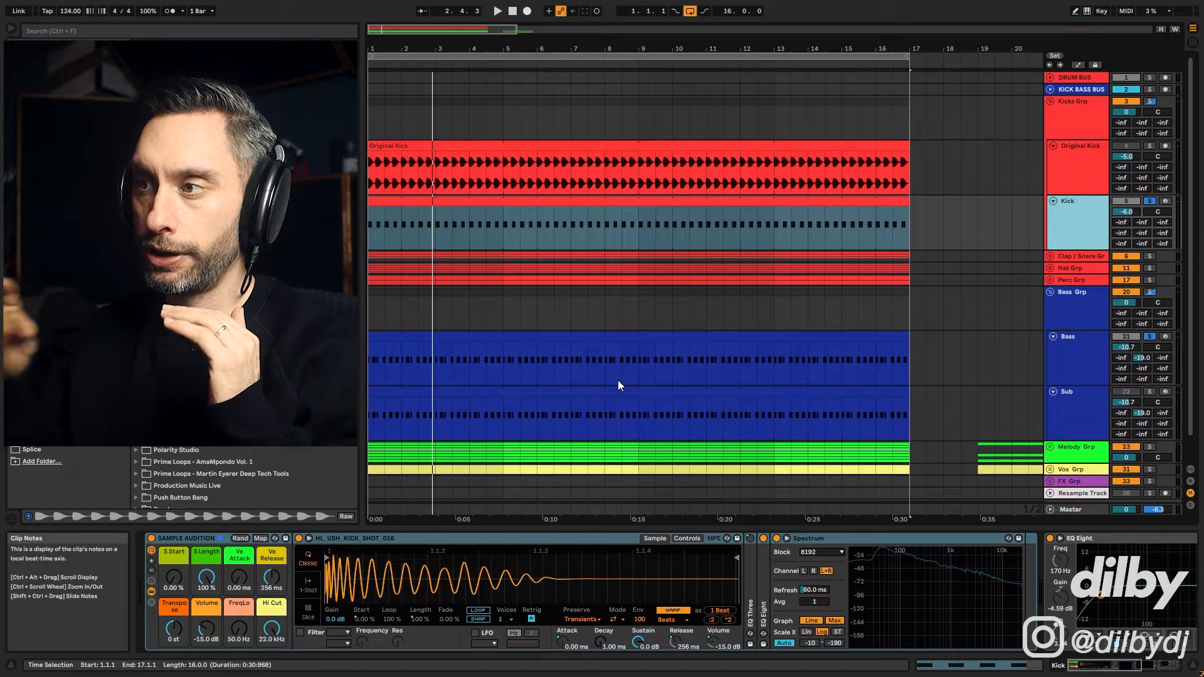
Fold the Sub track and open the Kick track's MIDI clip to view its notes.
{"action": "left_click", "coordinate": [1053, 391]}
{"action": "left_click", "coordinate": [626, 202]}
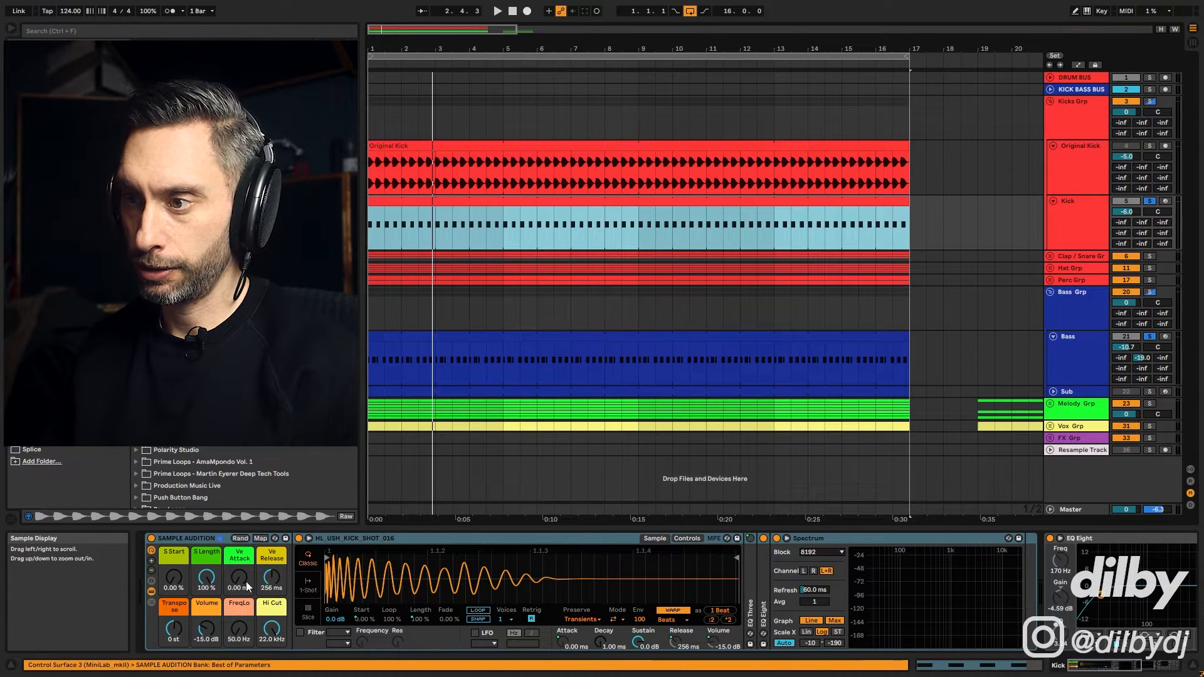
{"action": "double_click", "coordinate": [510, 207]}
{"action": "left_click", "coordinate": [504, 209]}
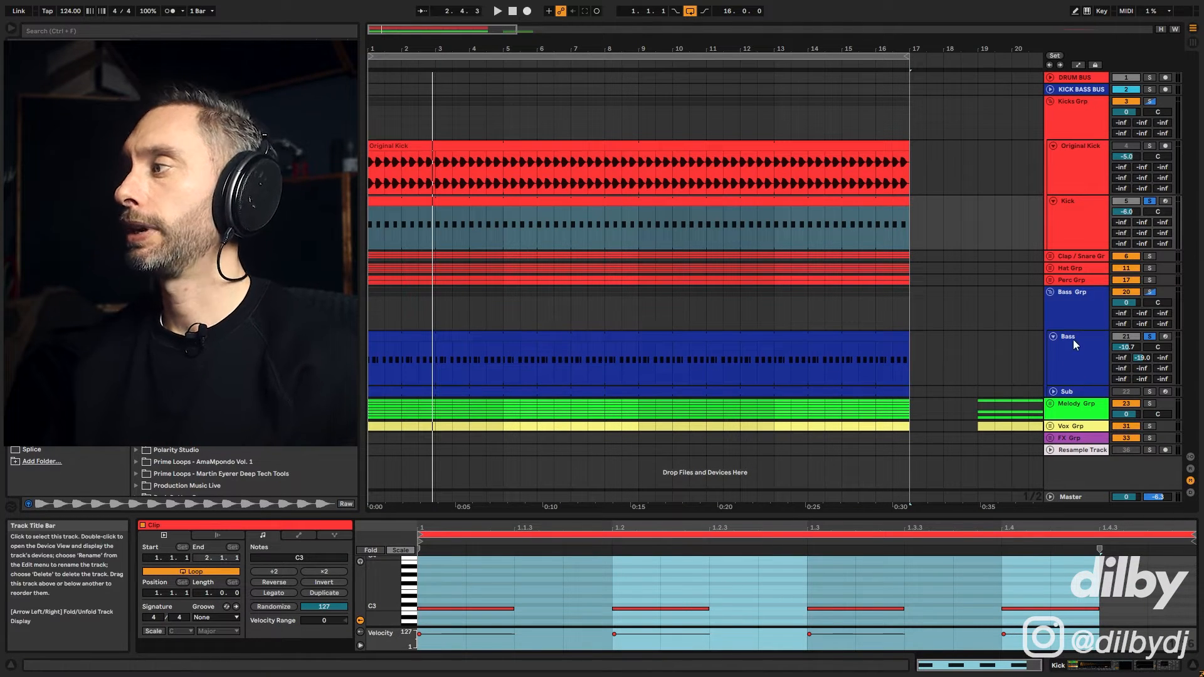
Solo the Original Kick in place of the replacement Kick and highlight 9.3.1 to 10.3.1 in its clip.
{"action": "key", "text": "space"}
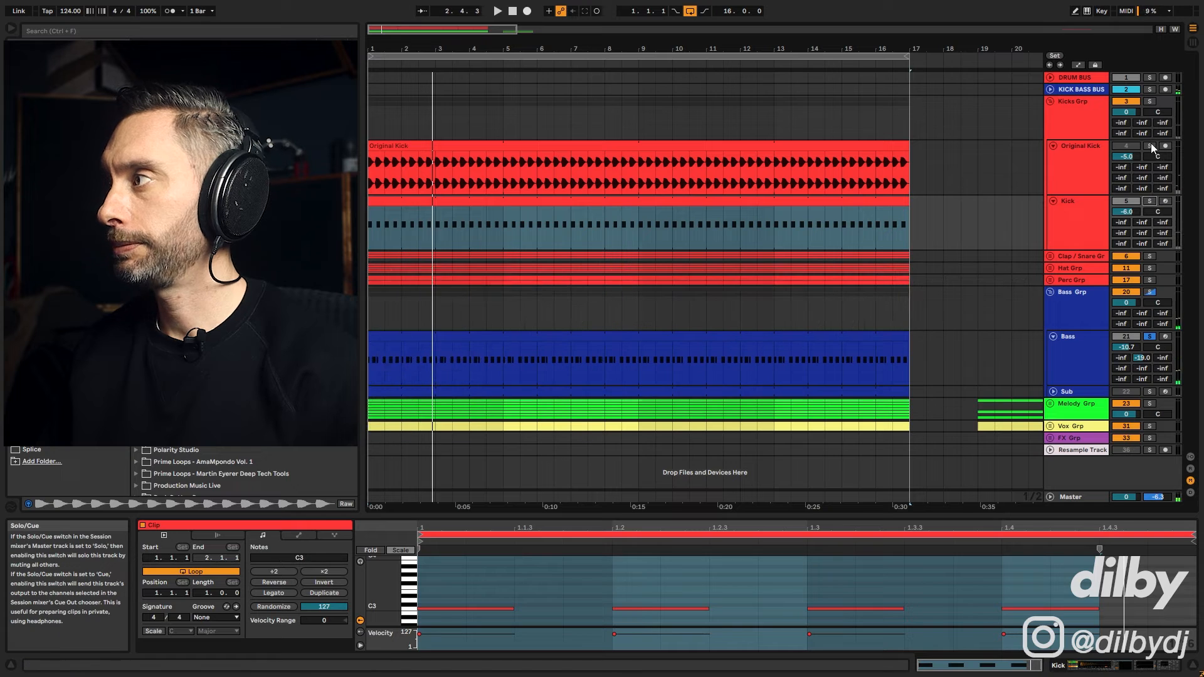
{"action": "left_click", "coordinate": [1151, 148]}
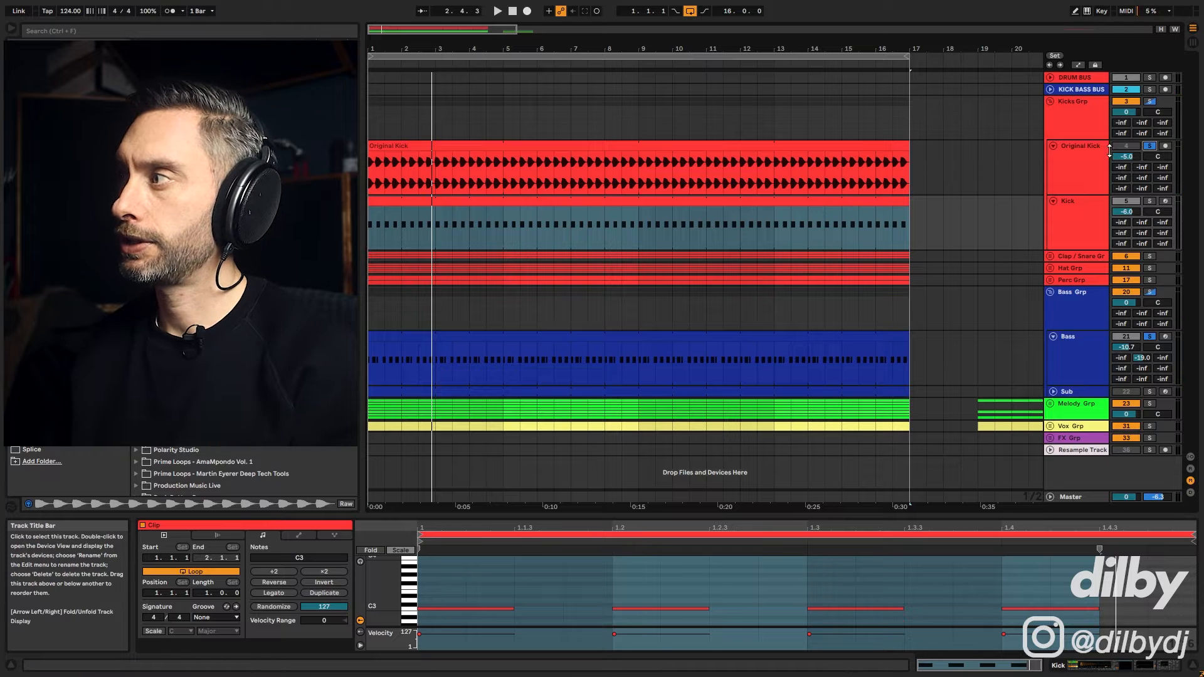
{"action": "left_click_drag", "start_coordinate": [660, 157], "coordinate": [694, 167]}
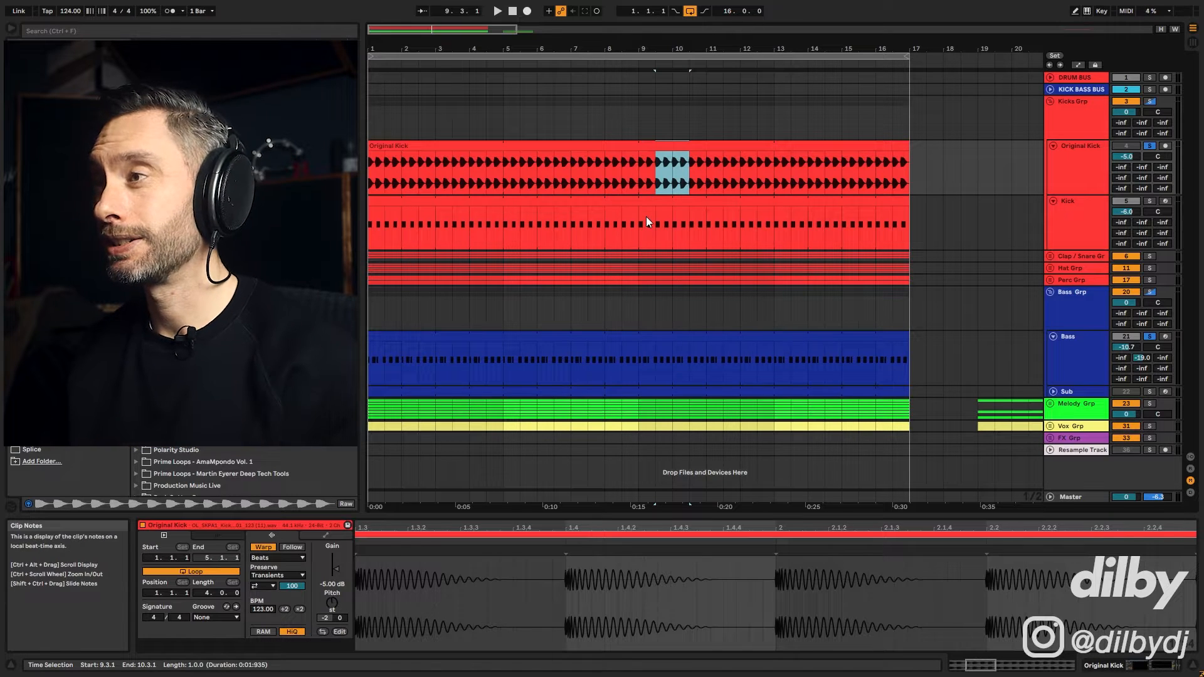
Play the Original Kick with the bass while viewing the Bass track's devices and LFOTool curve.
{"action": "left_click", "coordinate": [618, 332]}
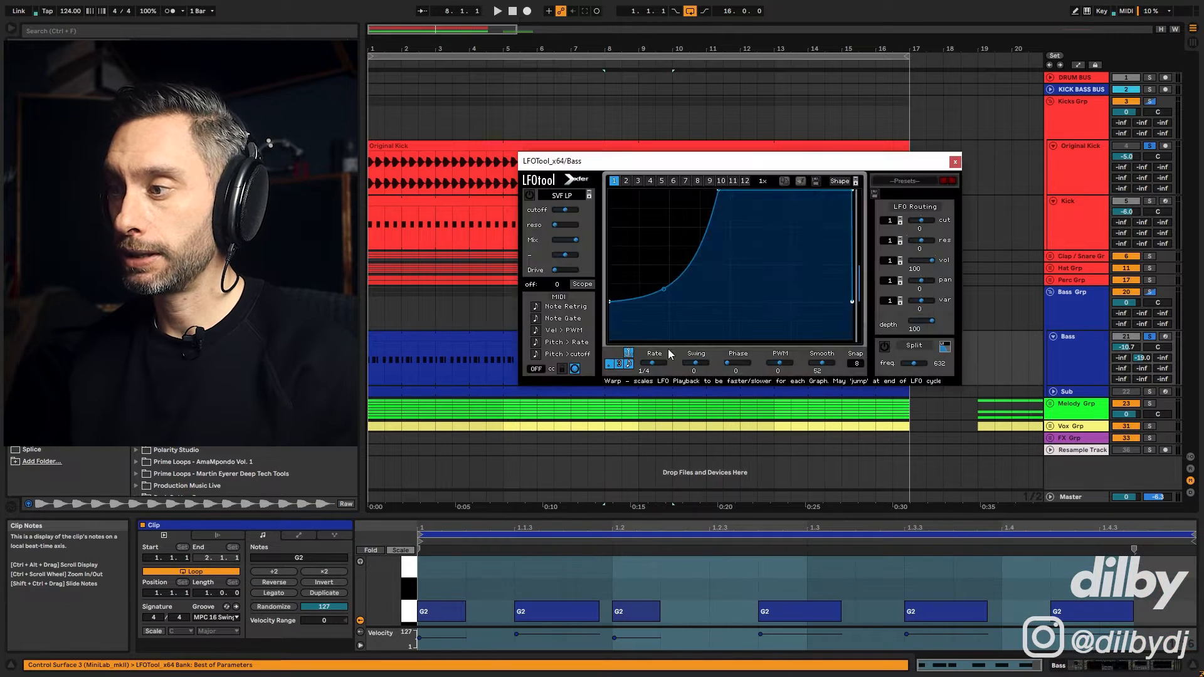
{"action": "double_click", "coordinate": [1092, 335]}
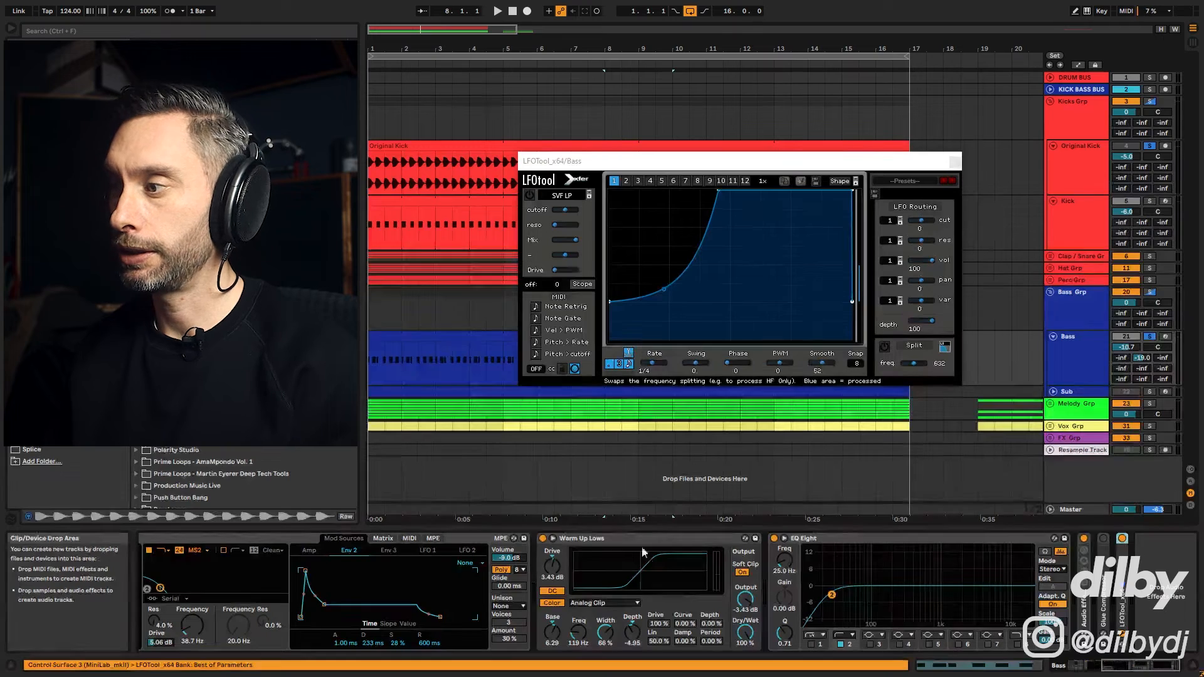
{"action": "key", "text": "space"}
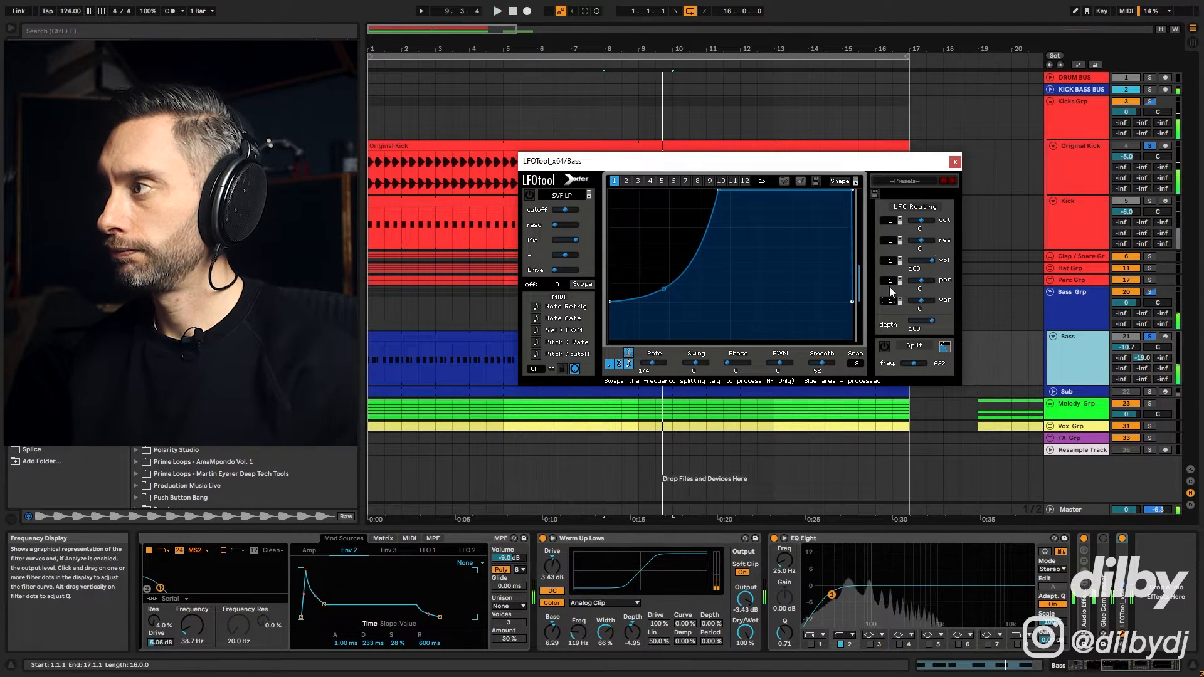
{"action": "key", "text": "space"}
Solo the replacement Kick in place of the Original Kick and play it with the bass.
{"action": "left_click", "coordinate": [1077, 202]}
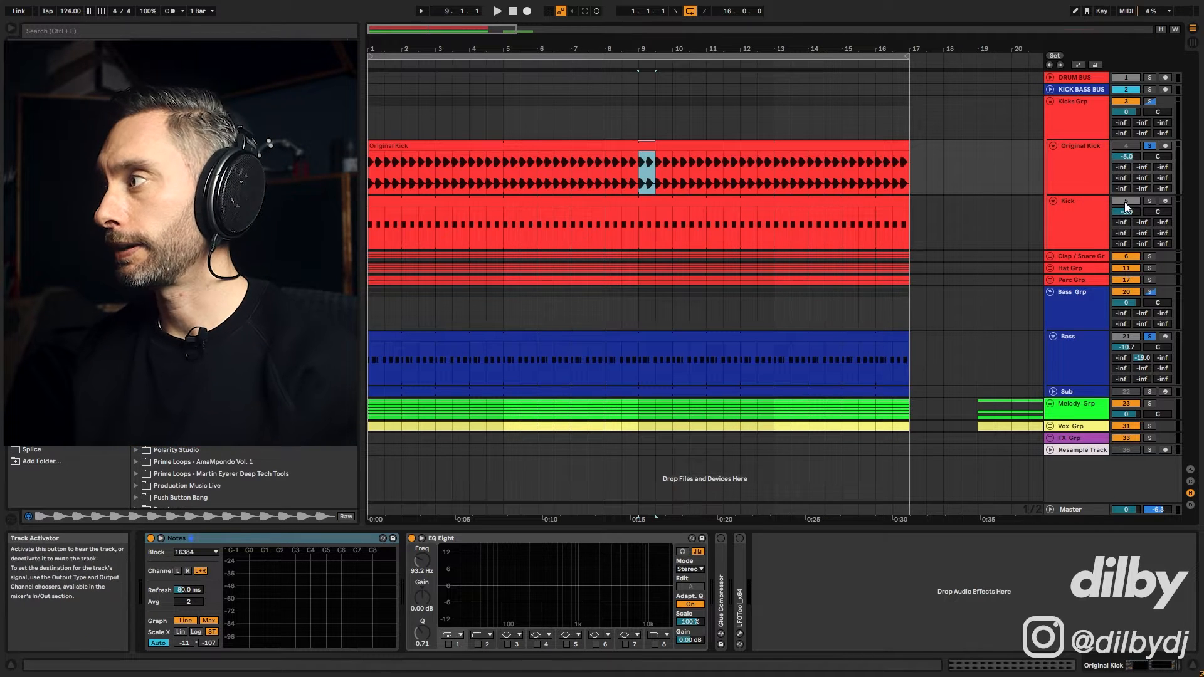
{"action": "left_click", "coordinate": [1150, 201]}
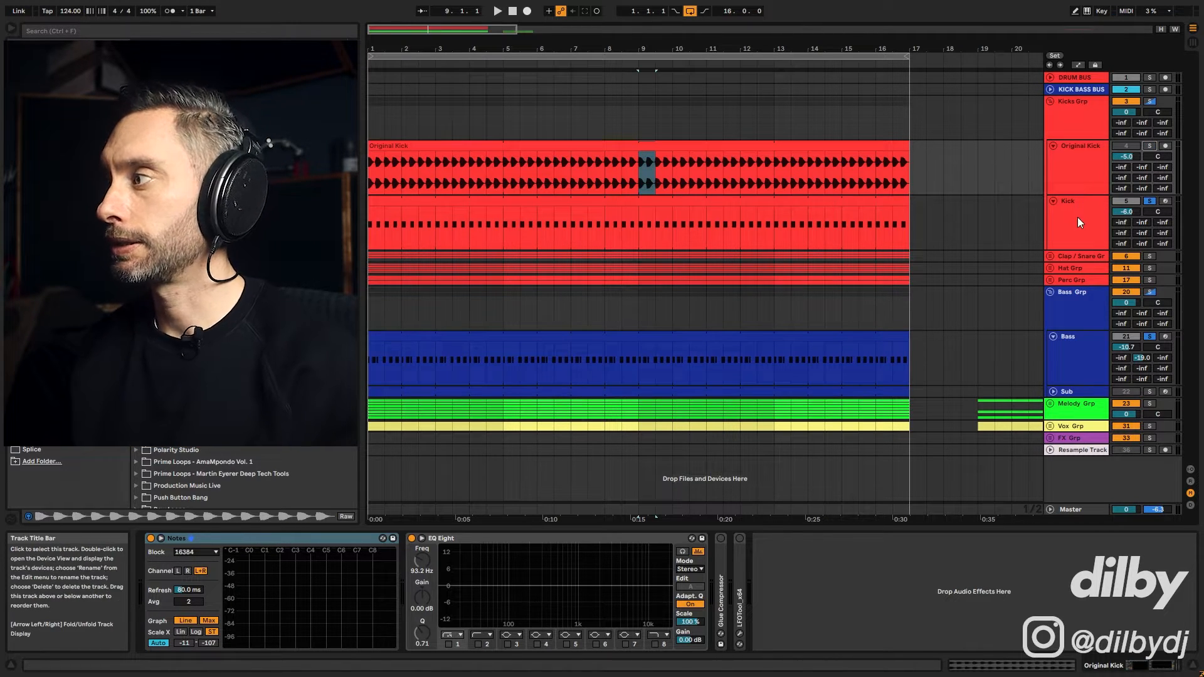
{"action": "key", "text": "space"}
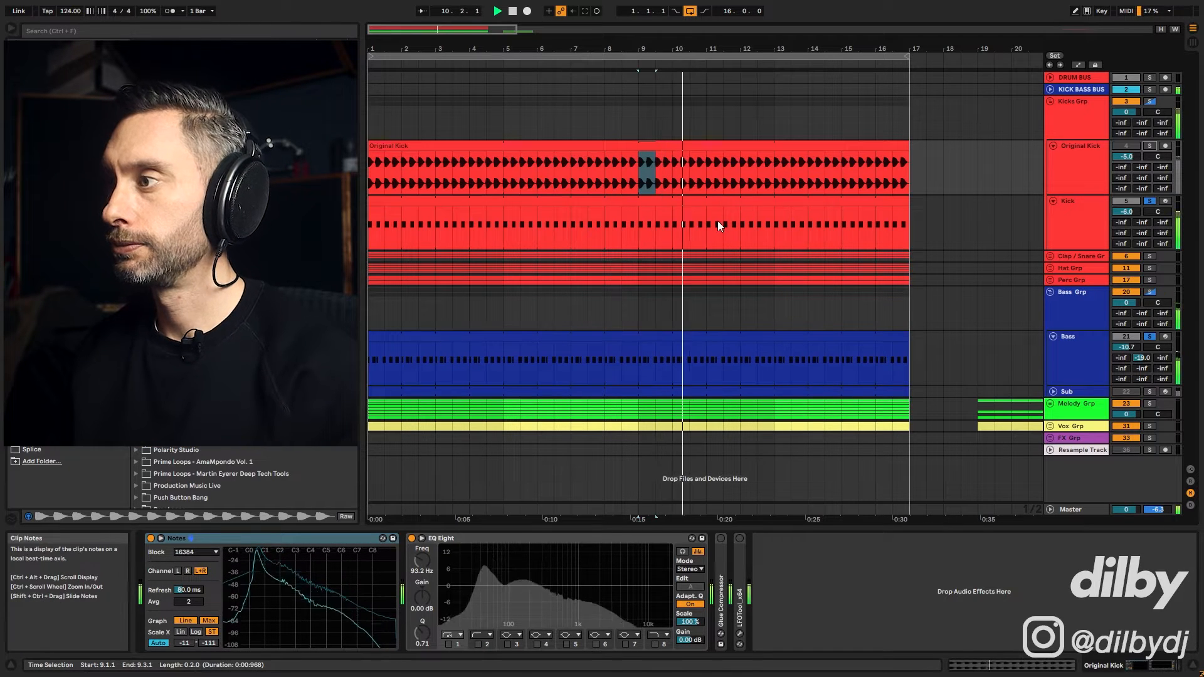
Fold the kick tracks, play the full loop, and unfold Clap / Snare Grp to show the Clap track's devices.
{"action": "left_click", "coordinate": [1053, 145]}
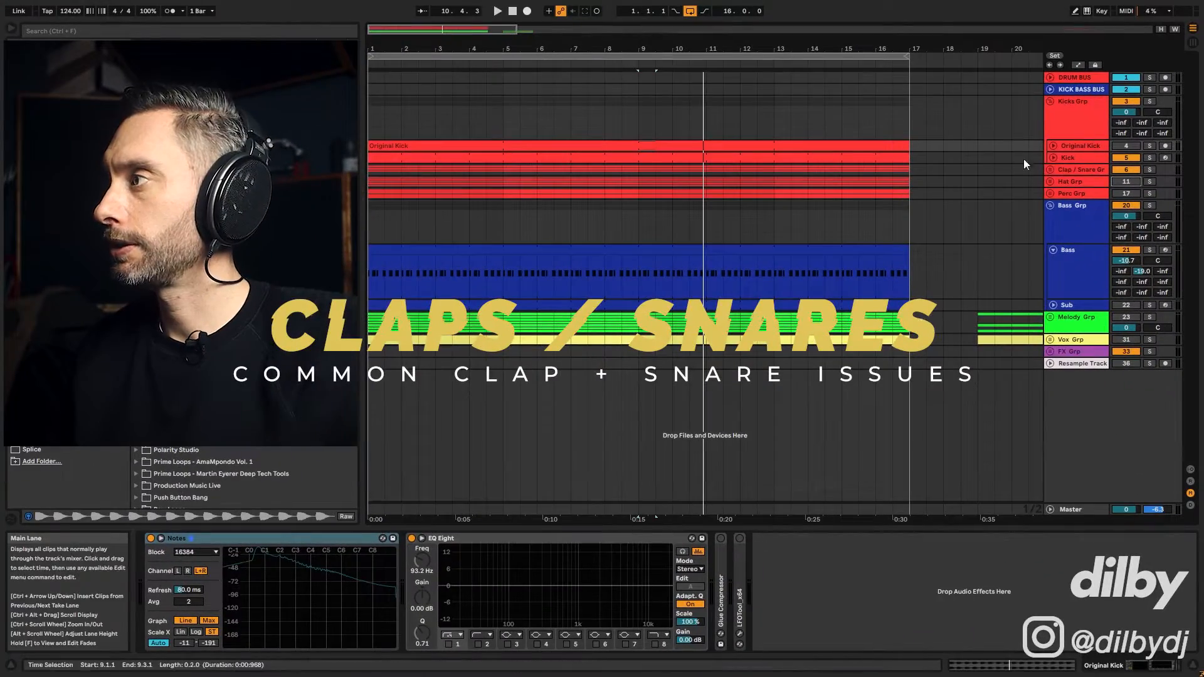
{"action": "left_click", "coordinate": [1075, 169]}
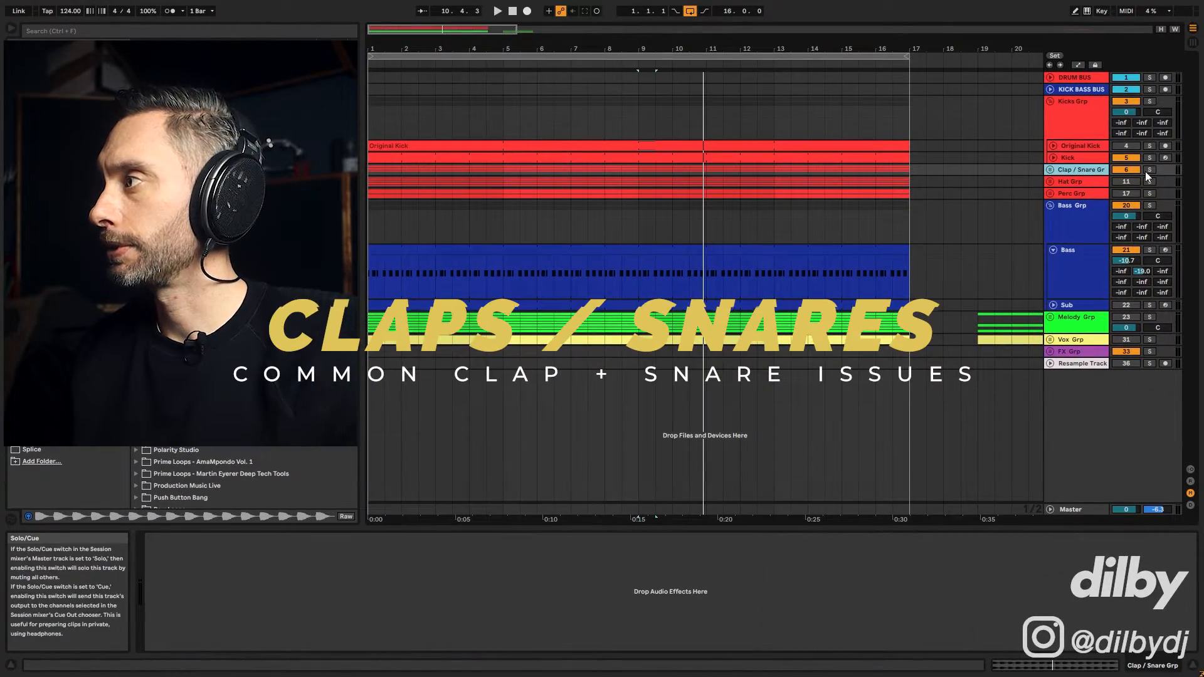
{"action": "key", "text": "space"}
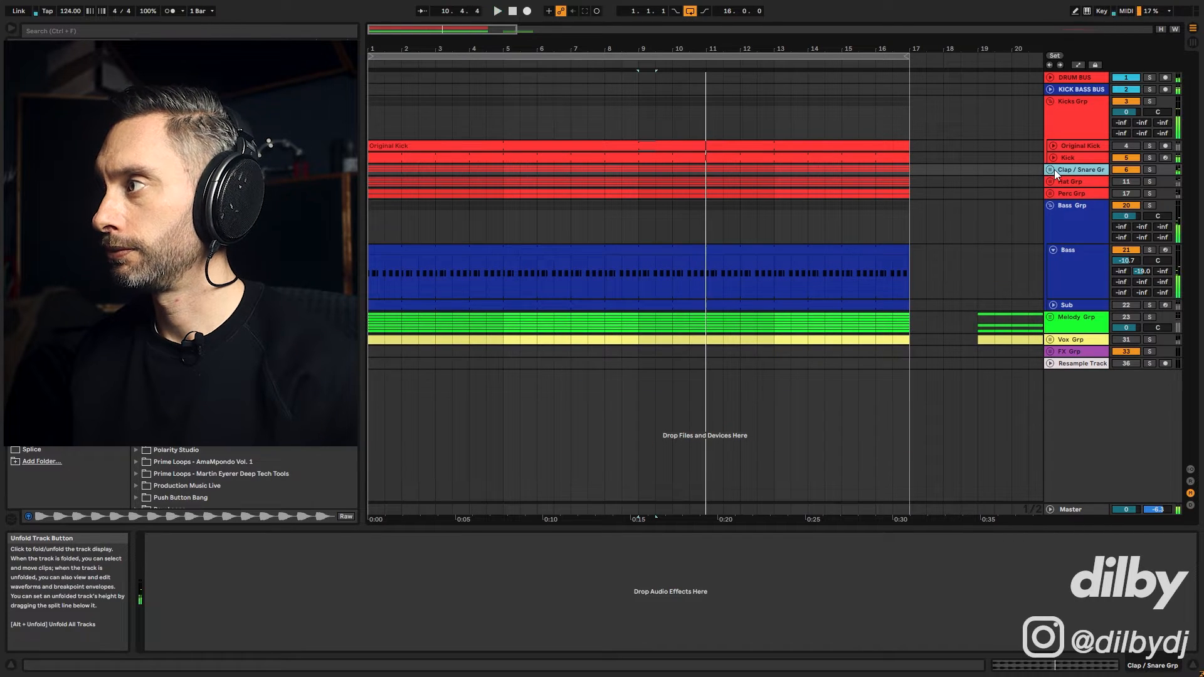
{"action": "left_click", "coordinate": [1050, 170]}
{"action": "left_click", "coordinate": [1079, 258]}
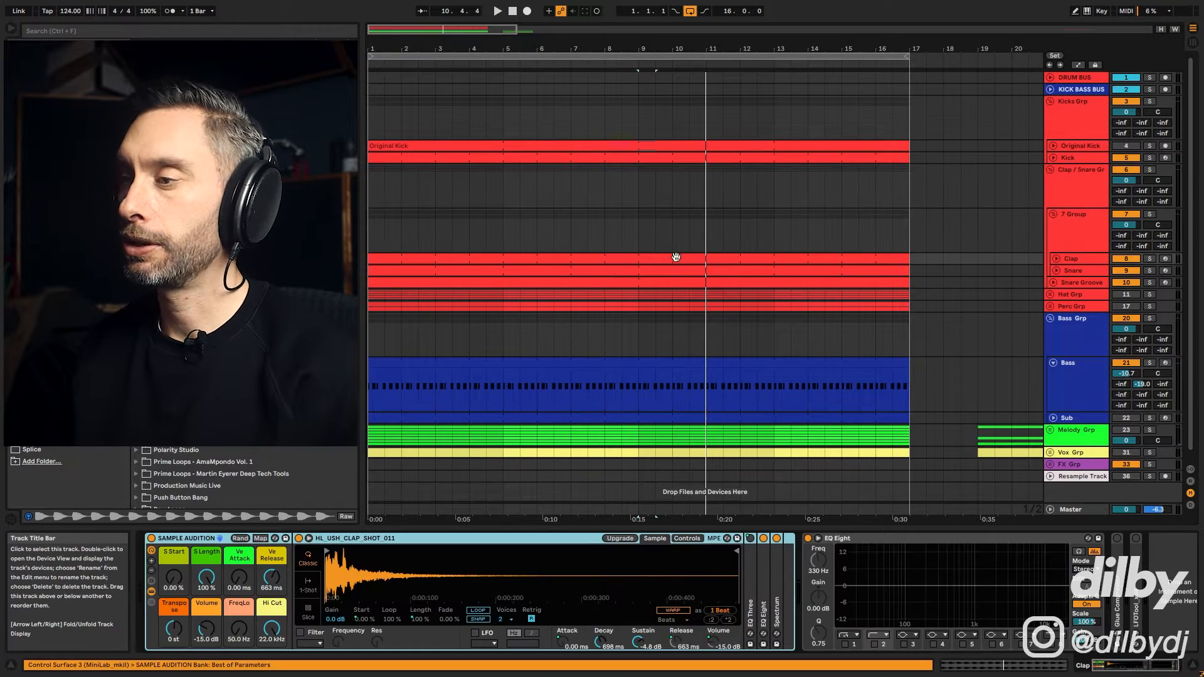
Play the loop and enable the second EQ Eight band's low cut on both the Clap and Snare tracks.
{"action": "key", "text": "space"}
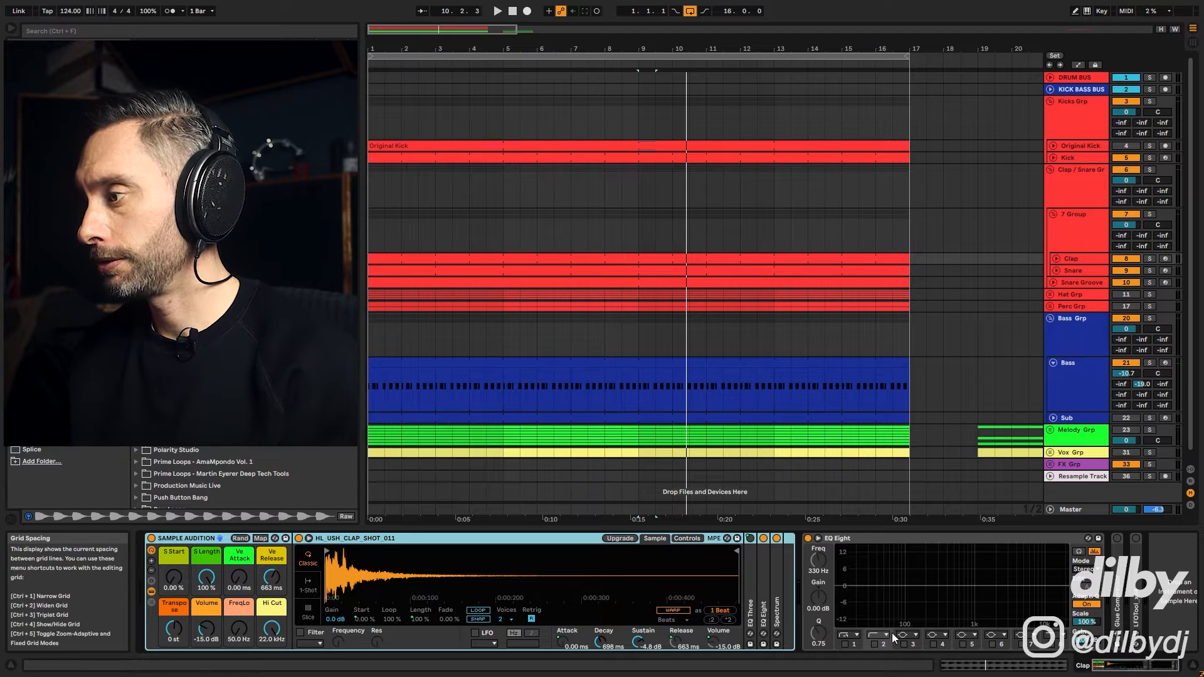
{"action": "left_click", "coordinate": [875, 645]}
{"action": "left_click", "coordinate": [1071, 270]}
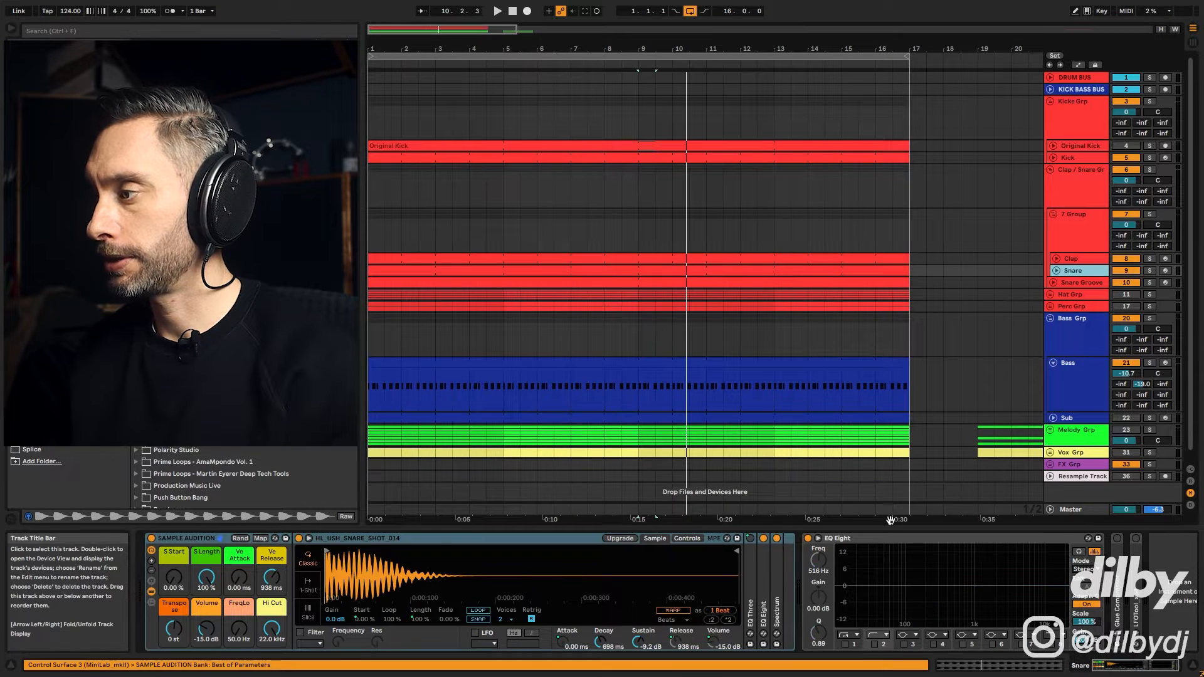
{"action": "key", "text": "space"}
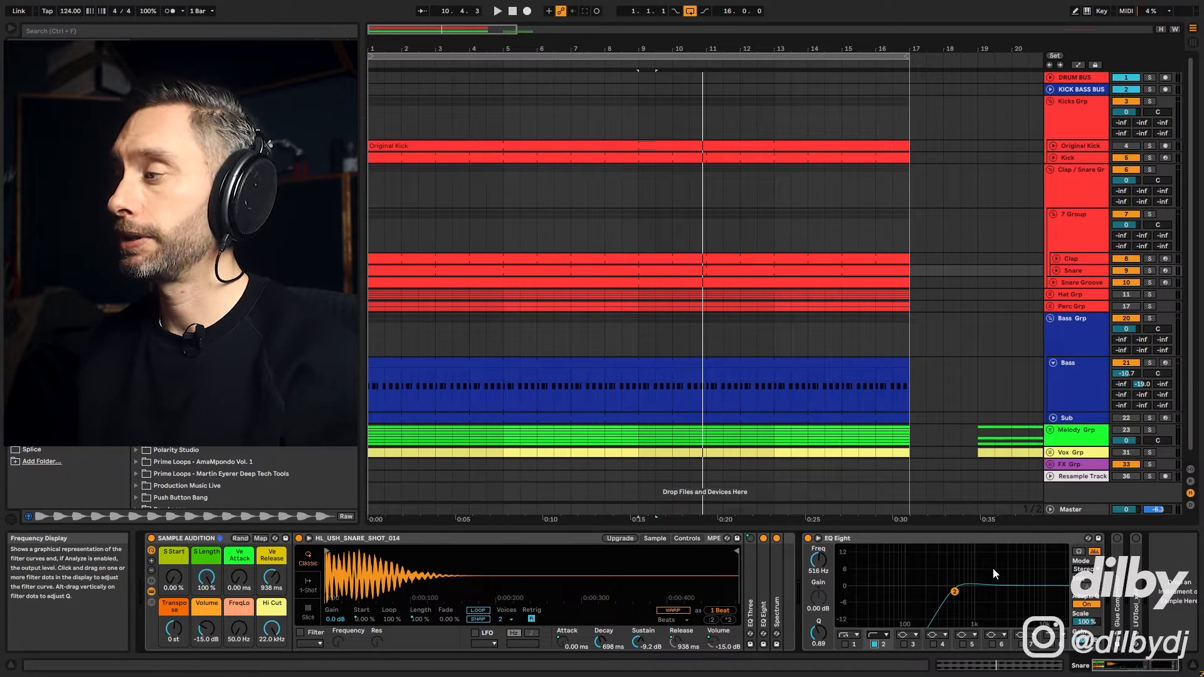
Fold 7 Group, unfold Hat Grp, and play the hats soloed.
{"action": "left_click", "coordinate": [1053, 214]}
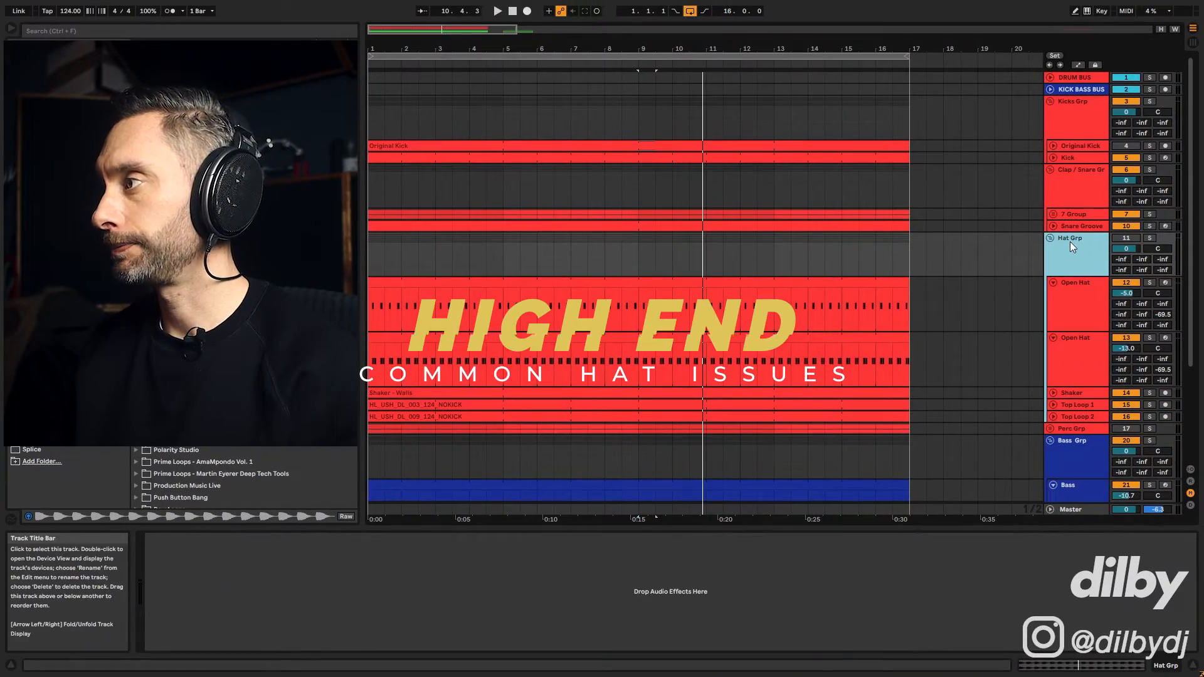
{"action": "left_click", "coordinate": [1149, 238]}
{"action": "key", "text": "space"}
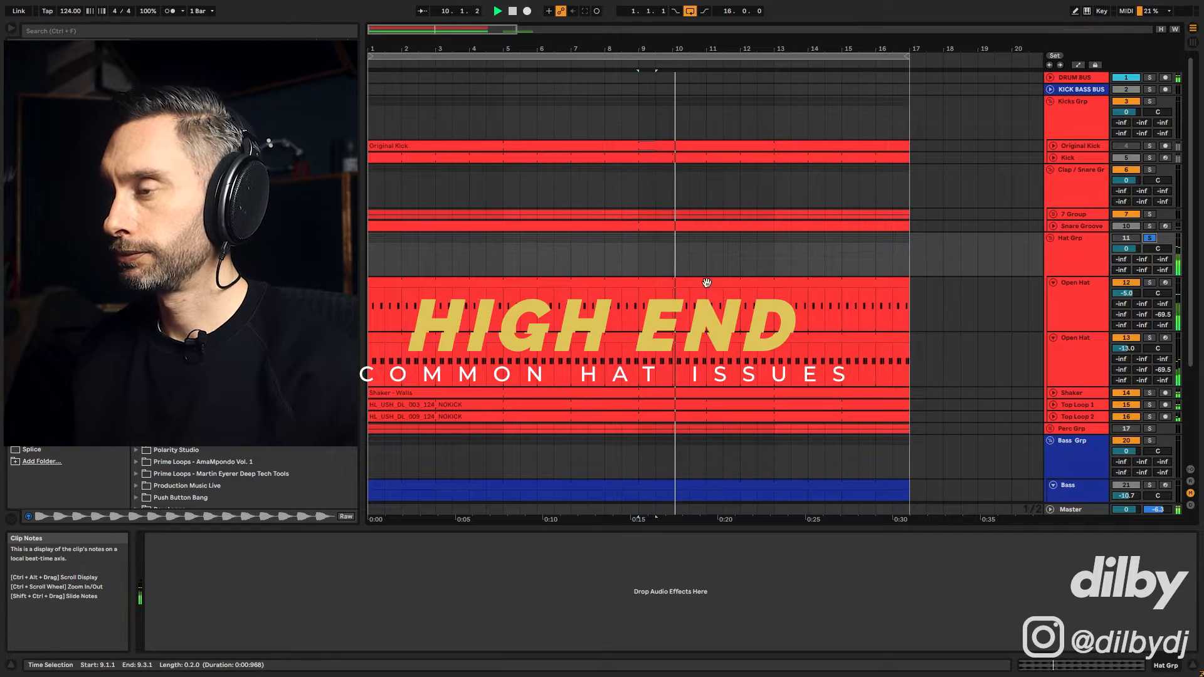
Try louder hats during playback, with the first Open Hat at -3.0 dB and the second Open Hat raised.
{"action": "left_click", "coordinate": [480, 280]}
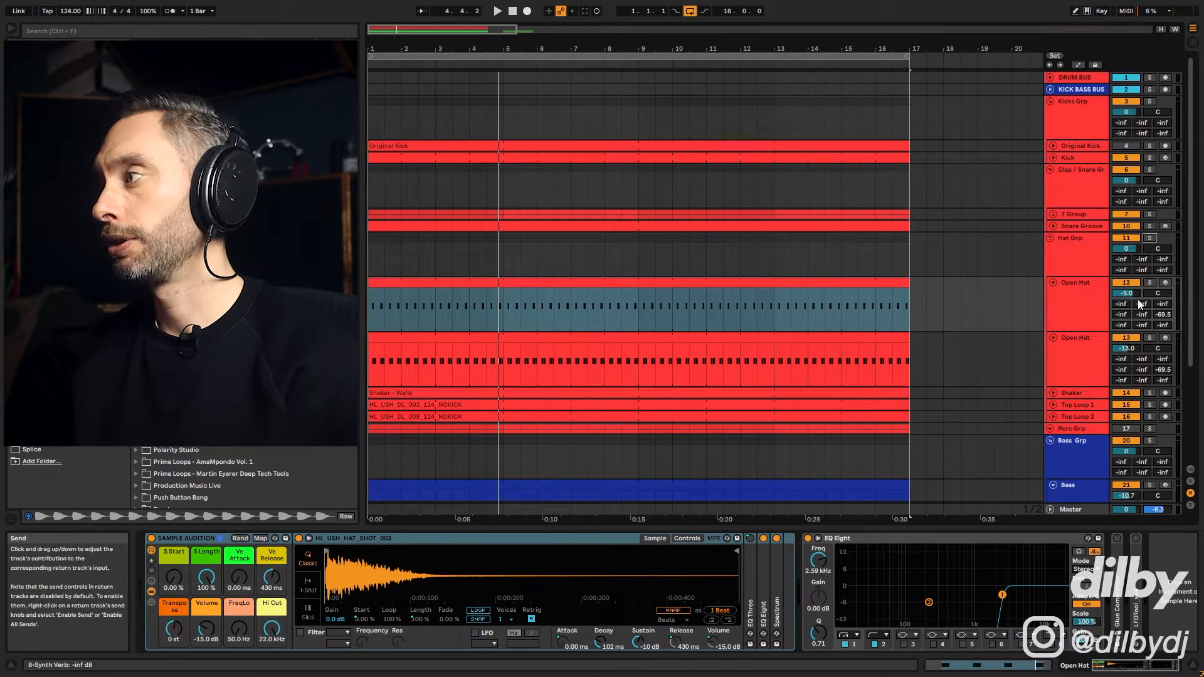
{"action": "key", "text": "space"}
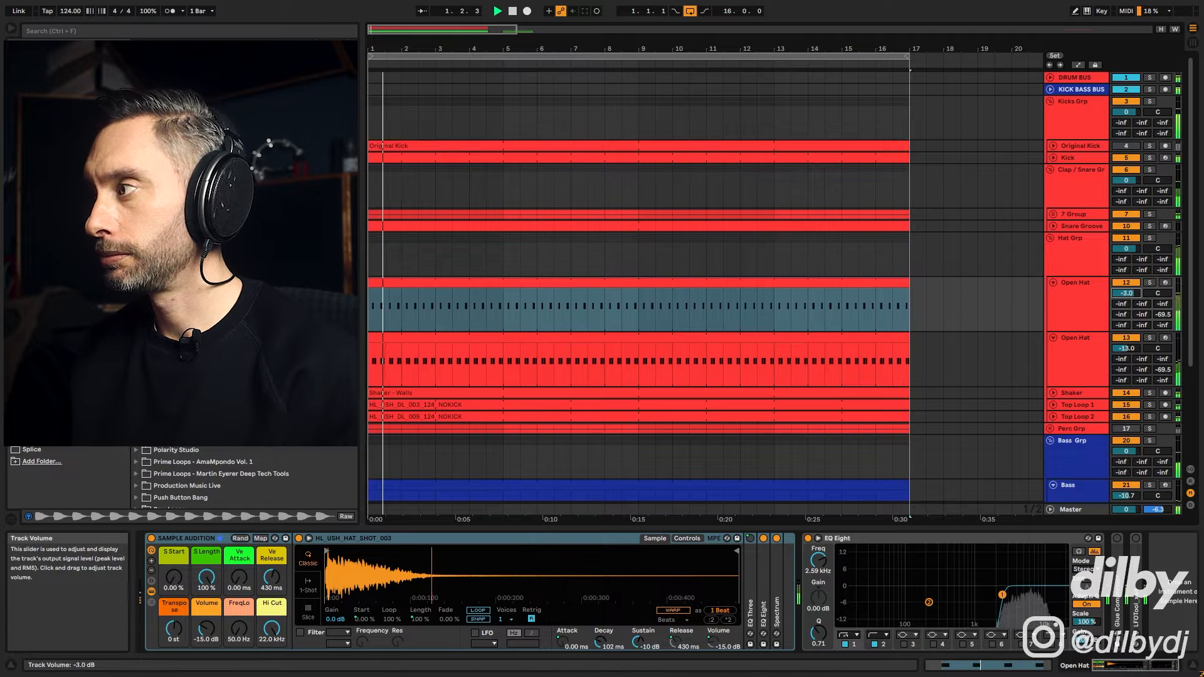
{"action": "left_click_drag", "start_coordinate": [1126, 348], "coordinate": [1126, 344]}
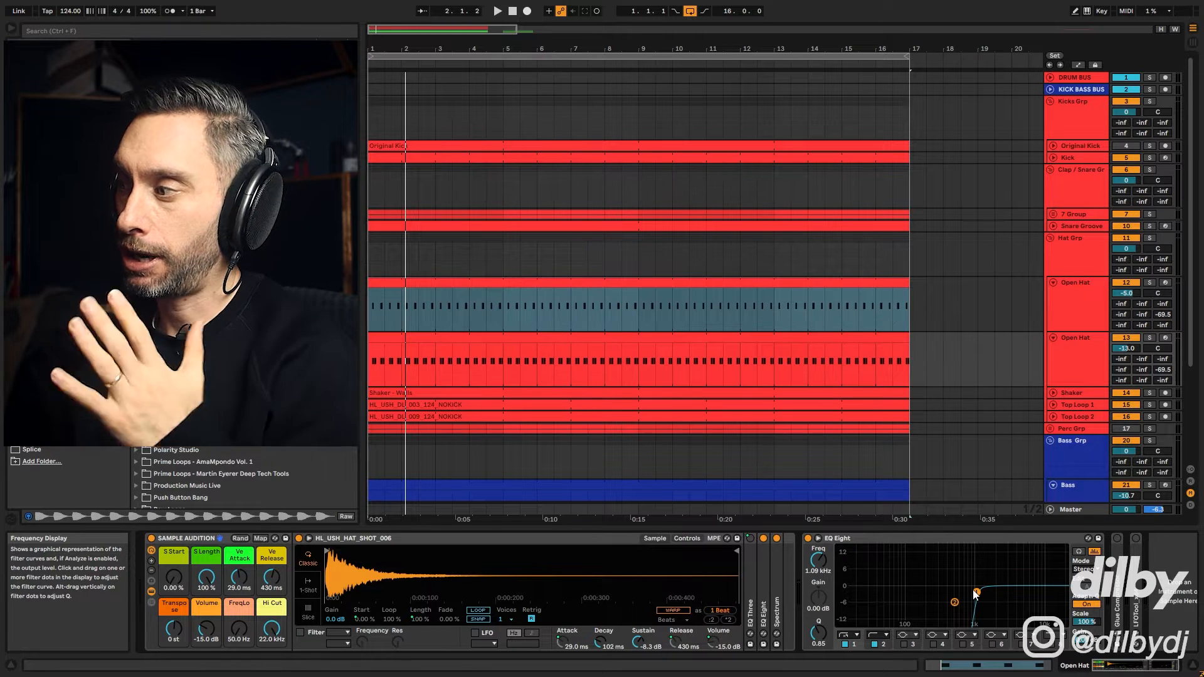
Compare the two Open Hats' EQ Eight settings and play the first one soloed while toggling its first EQ band.
{"action": "left_click", "coordinate": [1071, 344]}
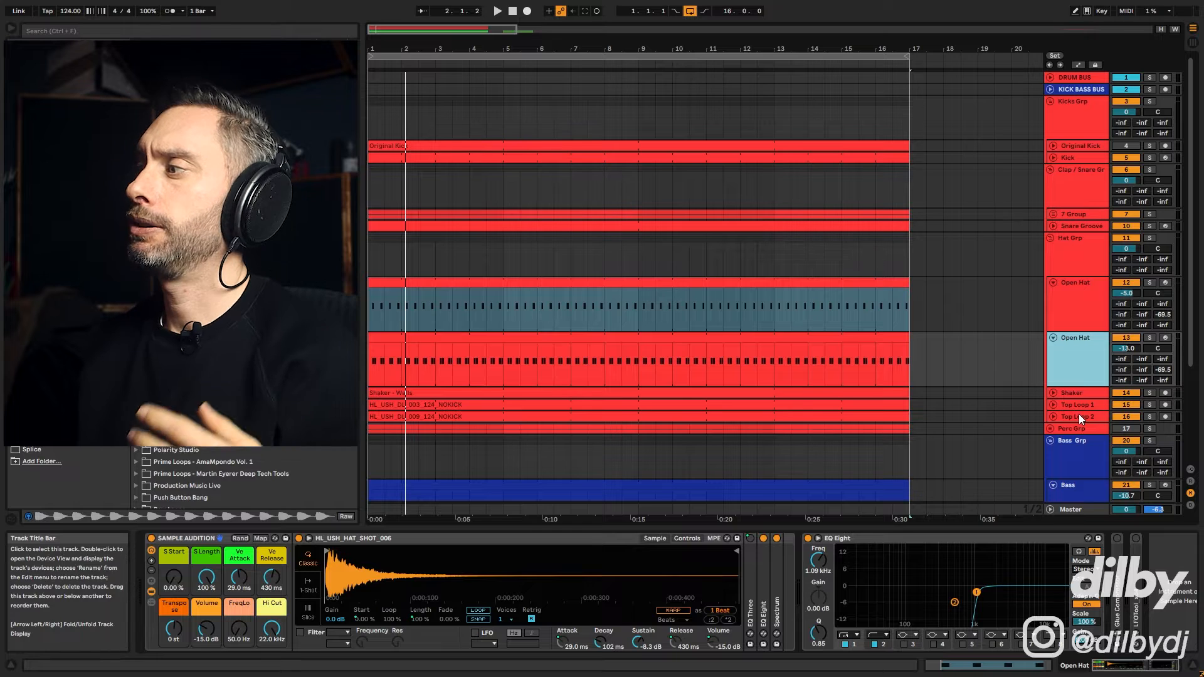
{"action": "left_click", "coordinate": [1074, 292]}
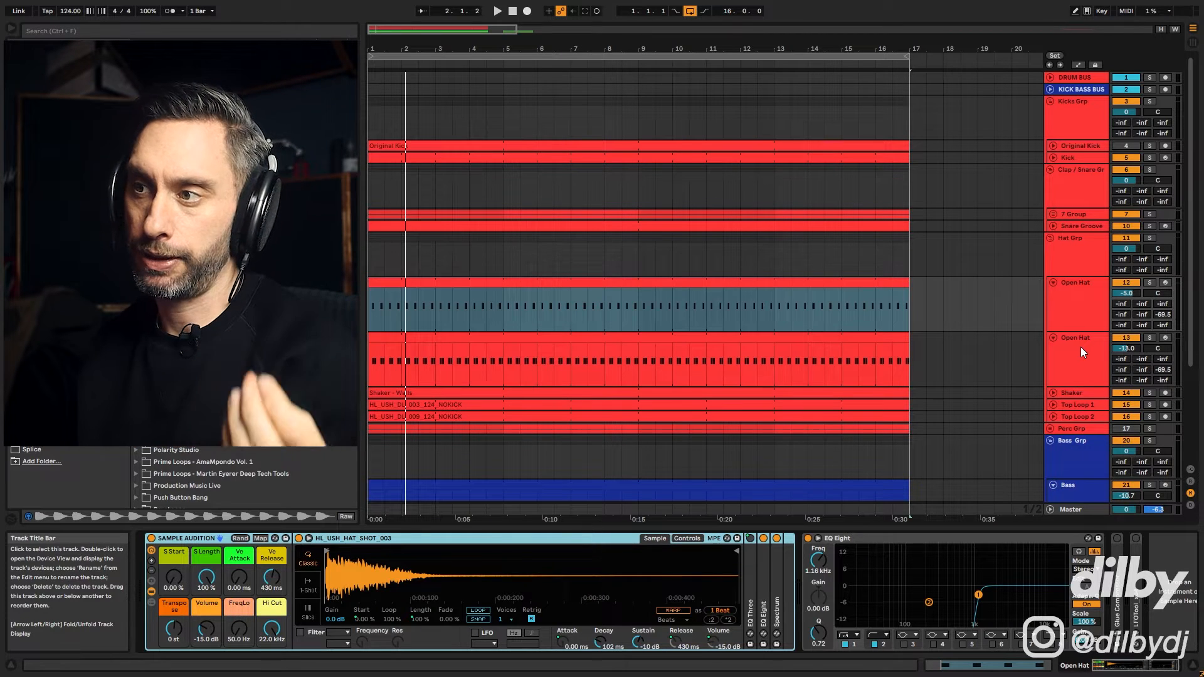
{"action": "left_click", "coordinate": [1073, 285]}
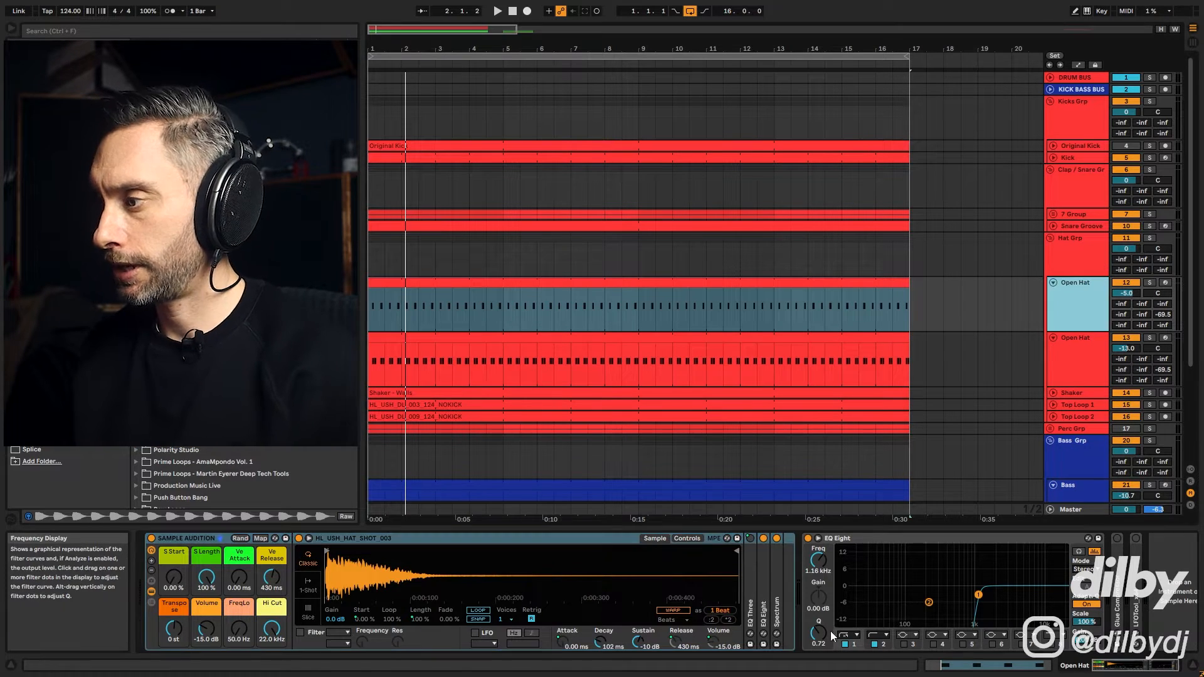
{"action": "left_click", "coordinate": [846, 644]}
{"action": "key", "text": "space"}
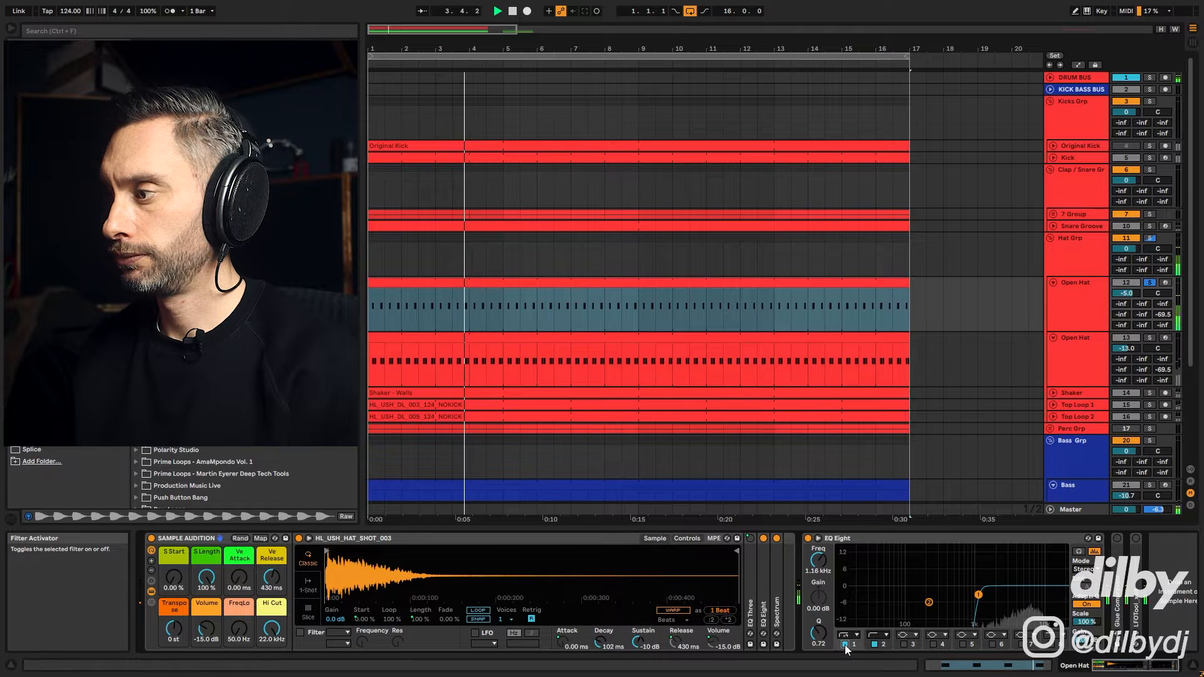
{"action": "key", "text": "space"}
Deactivate the second Open Hat, Shaker, Top Loop 1 and Top Loop 2 tracks, and unsolo the first Open Hat.
{"action": "left_click", "coordinate": [1079, 357]}
{"action": "left_click", "coordinate": [1086, 416], "text": "shift"}
{"action": "left_click", "coordinate": [1133, 416]}
{"action": "left_click", "coordinate": [1077, 344]}
{"action": "left_click", "coordinate": [1149, 283]}
Try disabling the first EQ Eight band on the deactivated second Open Hat during playback.
{"action": "key", "text": "space"}
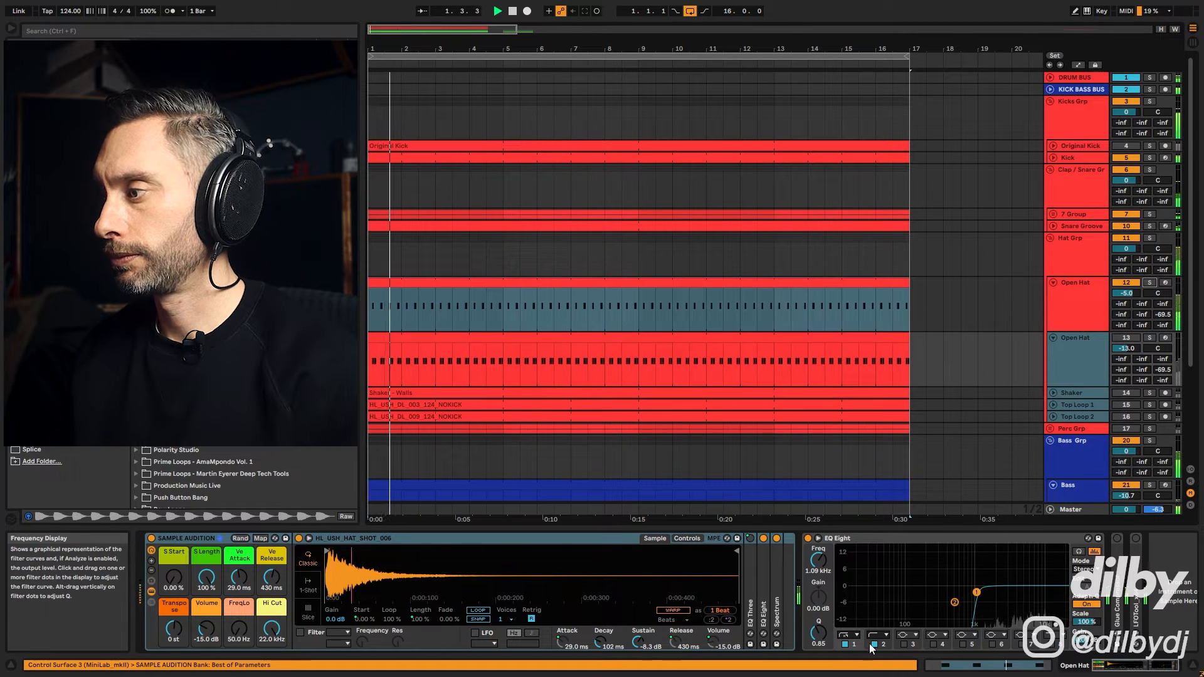
{"action": "left_click", "coordinate": [846, 645]}
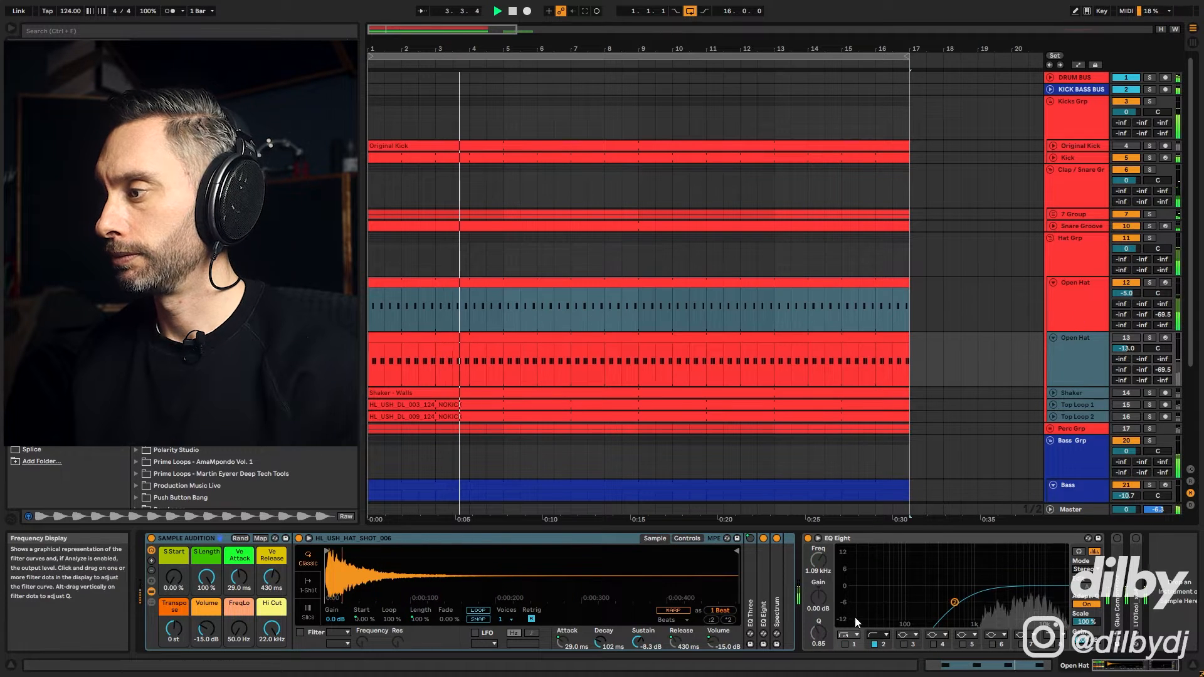
{"action": "key", "text": "space"}
Compare the first Open Hat with and without its first EQ Eight band during playback, leaving that band disabled.
{"action": "left_click", "coordinate": [1066, 309]}
{"action": "key", "text": "space"}
{"action": "key", "text": "space"}
{"action": "key", "text": "space"}
{"action": "left_click", "coordinate": [845, 645]}
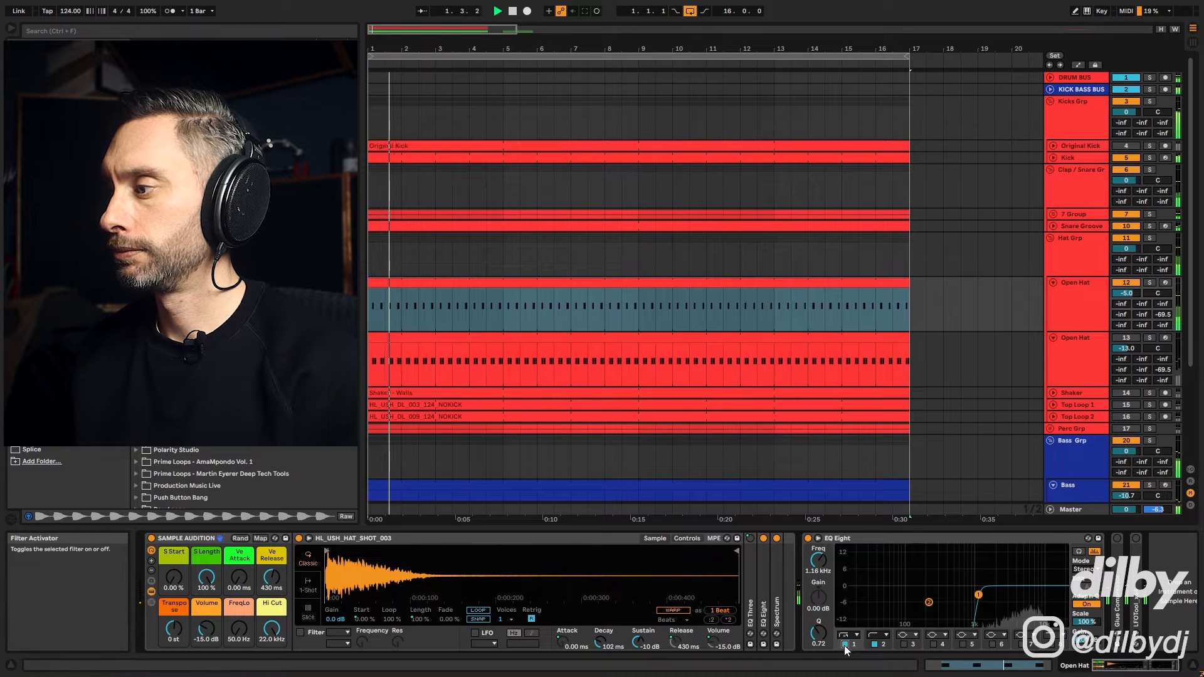
{"action": "left_click", "coordinate": [845, 645]}
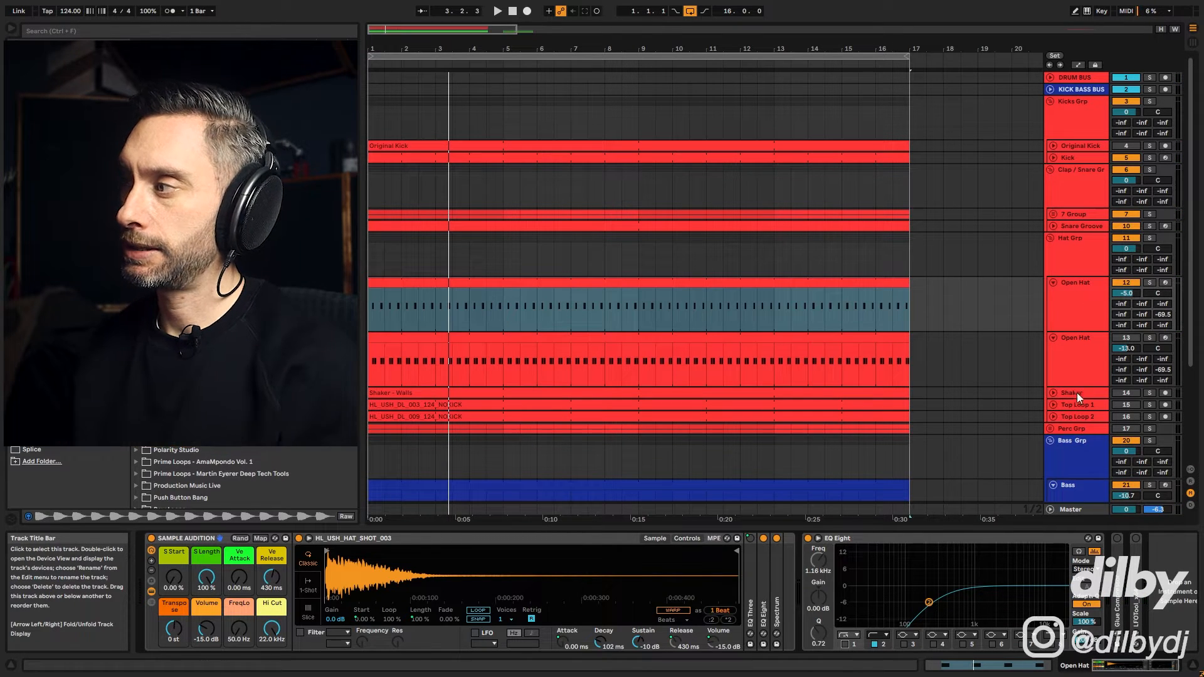
Reactivate the second Open Hat and disable its first EQ Eight band during playback.
{"action": "left_click", "coordinate": [1125, 338]}
{"action": "left_click", "coordinate": [1079, 343]}
{"action": "key", "text": "space"}
{"action": "left_click", "coordinate": [842, 644]}
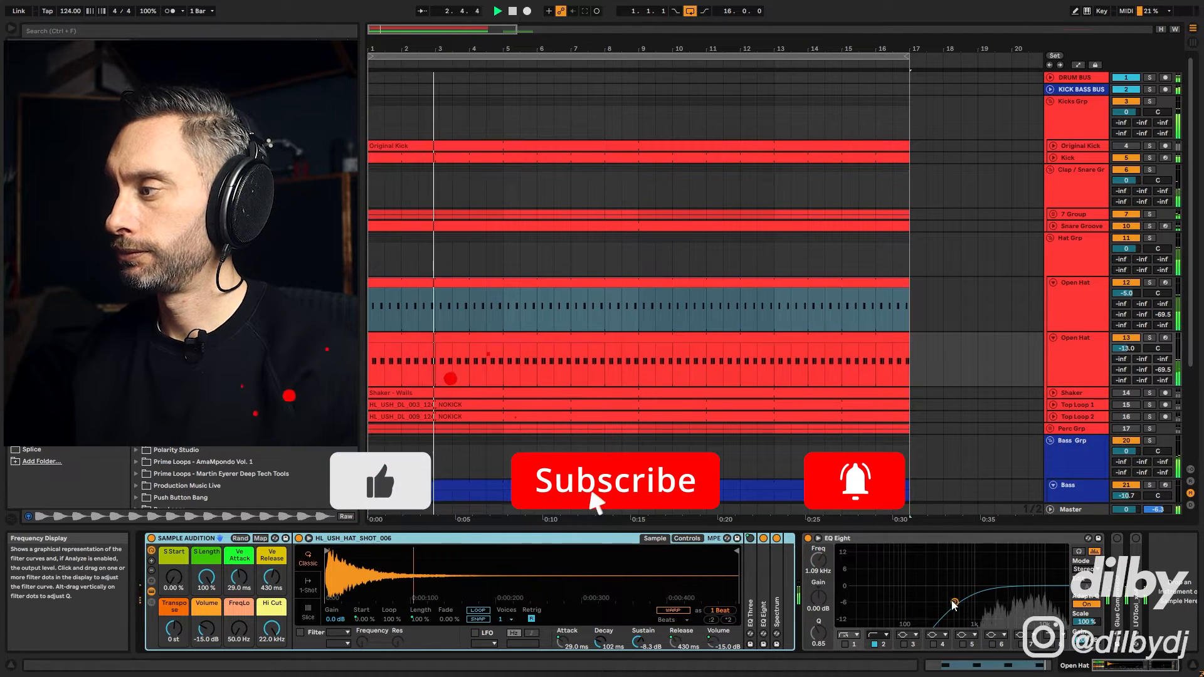
{"action": "key", "text": "space"}
{"action": "key", "text": "space"}
Reactivate the Shaker track and disable the first band of its EQ Eight.
{"action": "left_click", "coordinate": [1071, 392]}
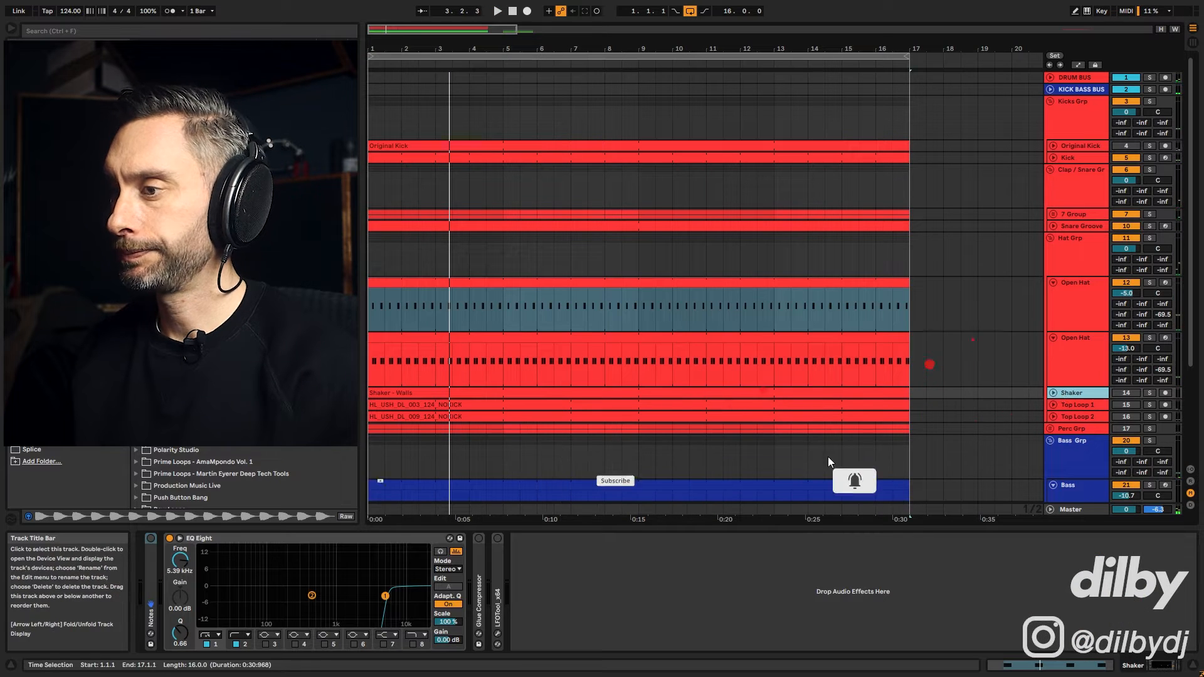
{"action": "left_click", "coordinate": [206, 644]}
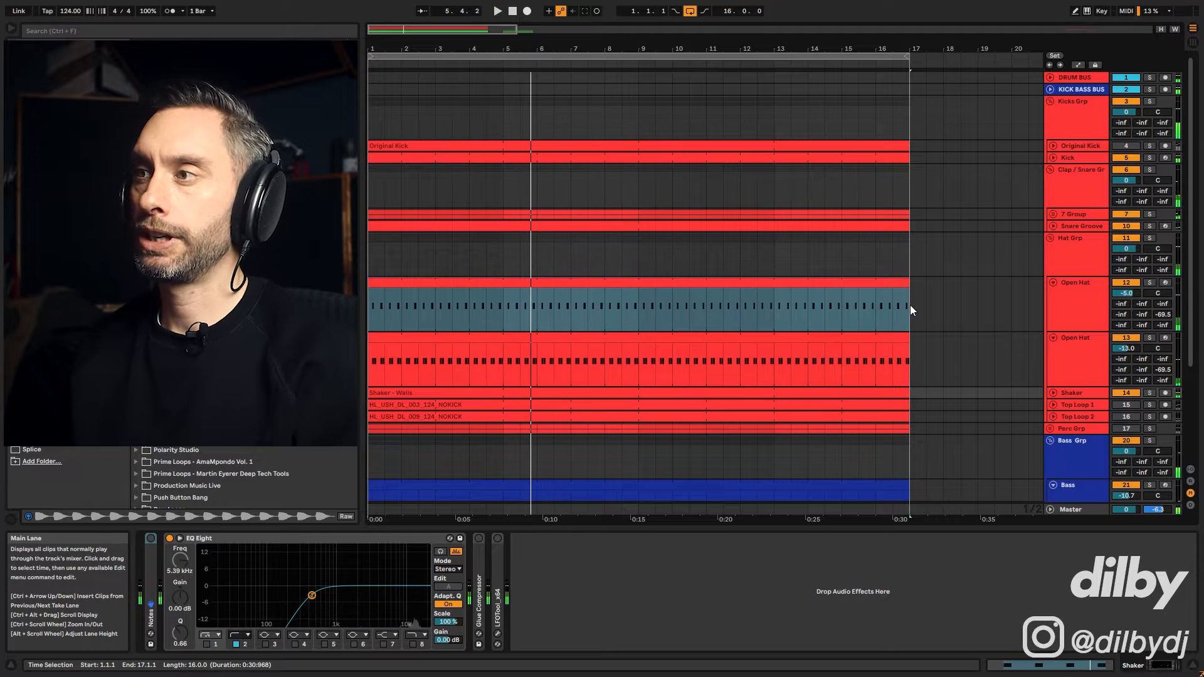
Solo Top Loop 1, listen to it on its own and unfold its track to examine the waveform.
{"action": "scroll", "coordinate": [1087, 395], "scroll_direction": "down", "scroll_amount": 1}
{"action": "left_click", "coordinate": [1077, 394]}
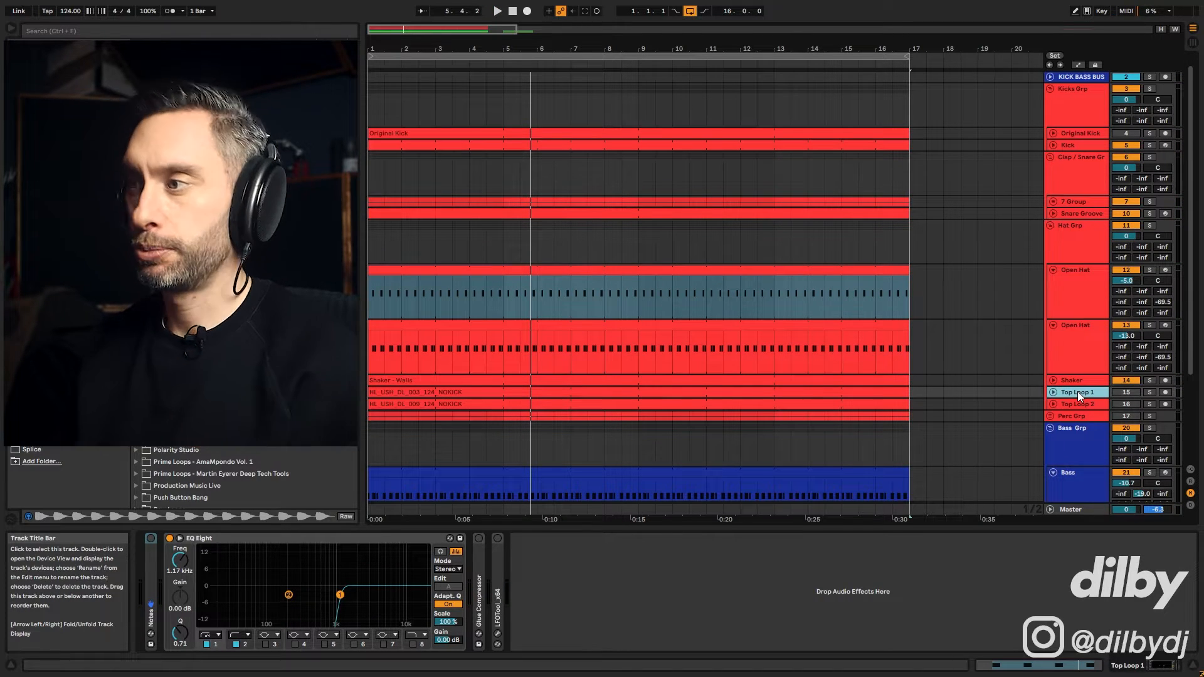
{"action": "double_click", "coordinate": [1073, 394]}
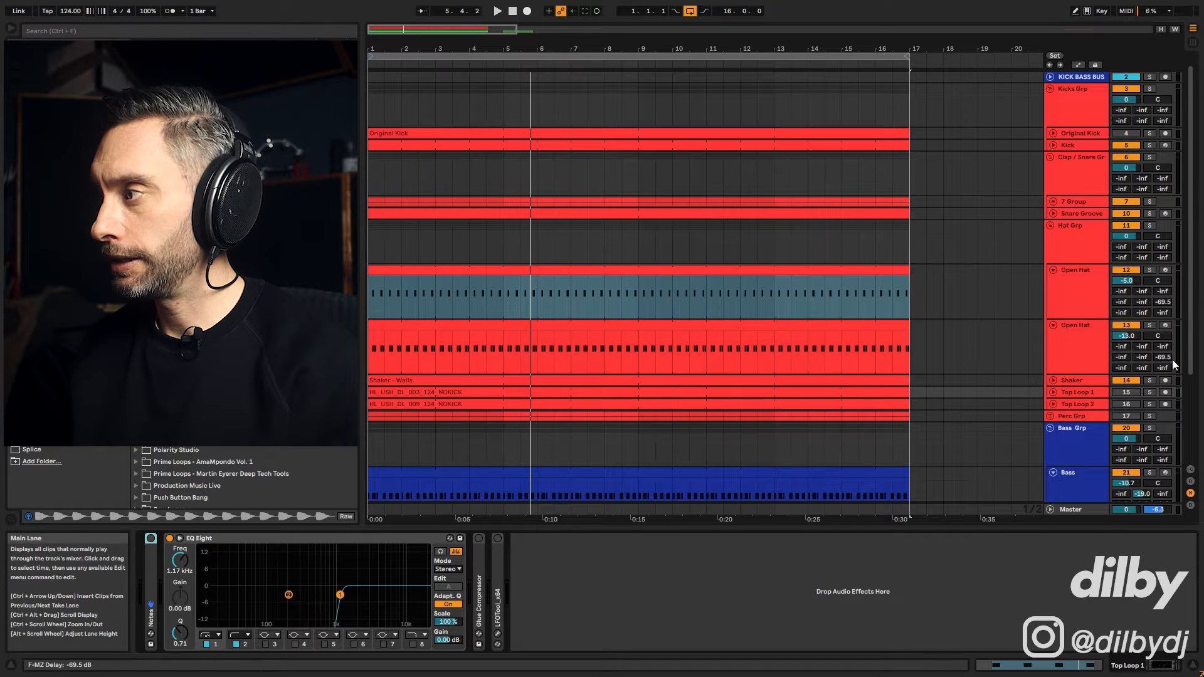
{"action": "scroll", "coordinate": [1078, 383], "scroll_direction": "down", "scroll_amount": 2}
{"action": "left_click", "coordinate": [1075, 365]}
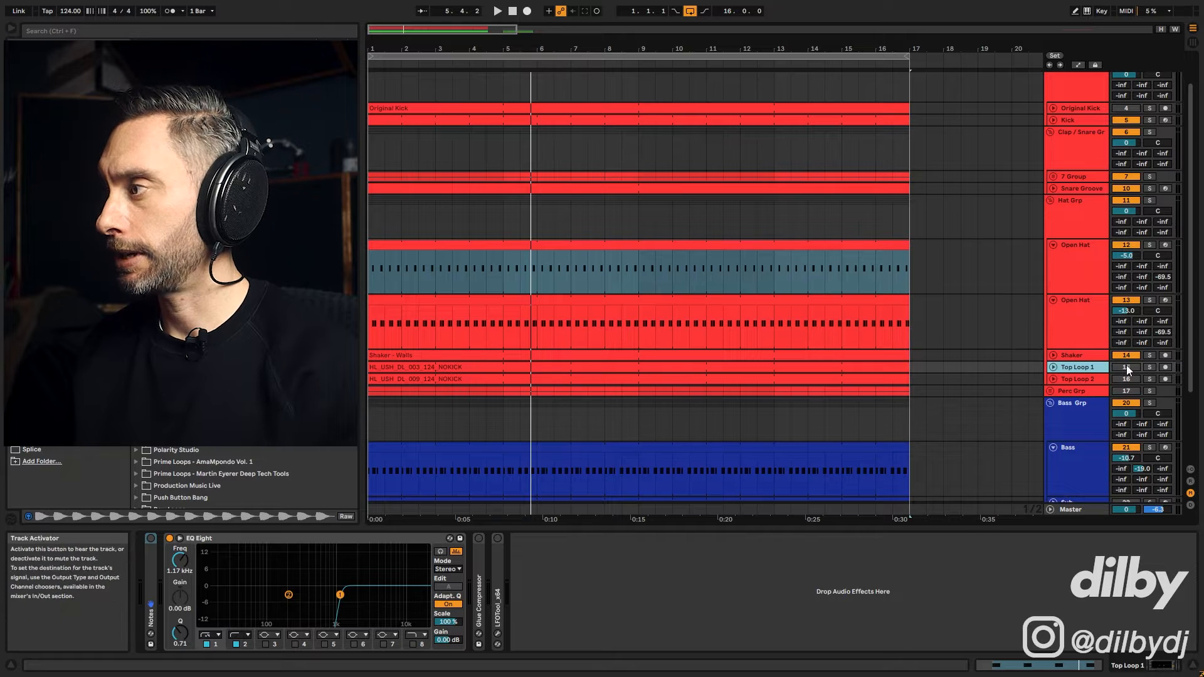
{"action": "left_click", "coordinate": [1150, 367]}
{"action": "key", "text": "space"}
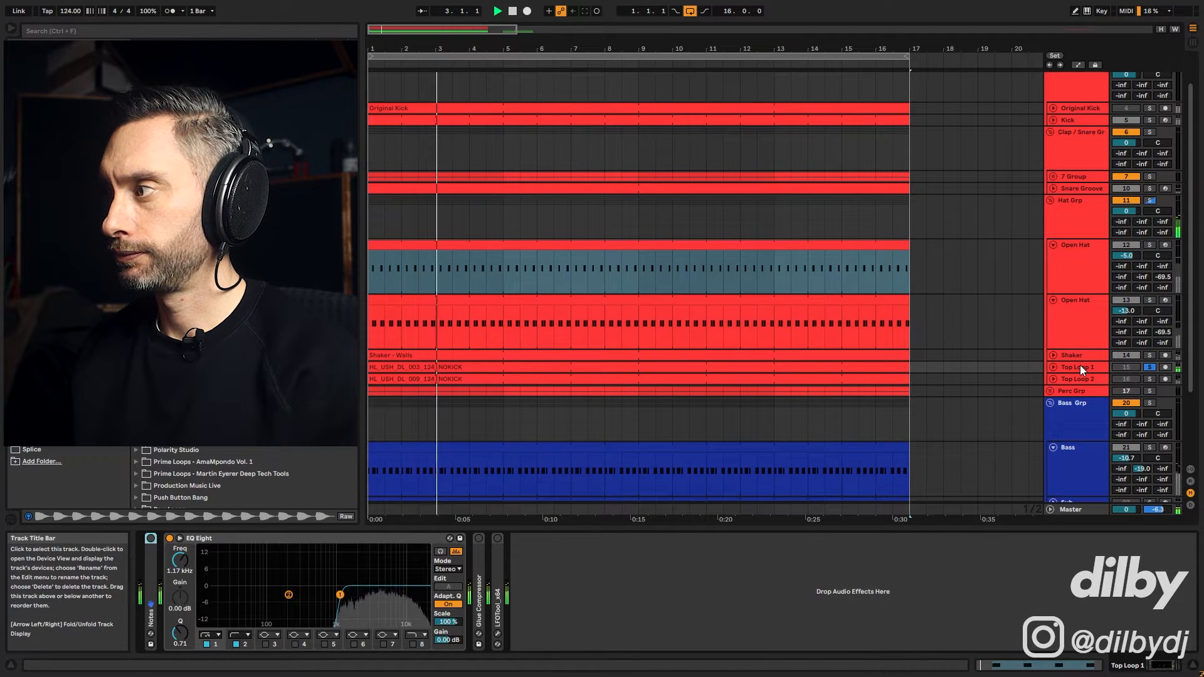
{"action": "key", "text": "Right"}
{"action": "left_click", "coordinate": [539, 366]}
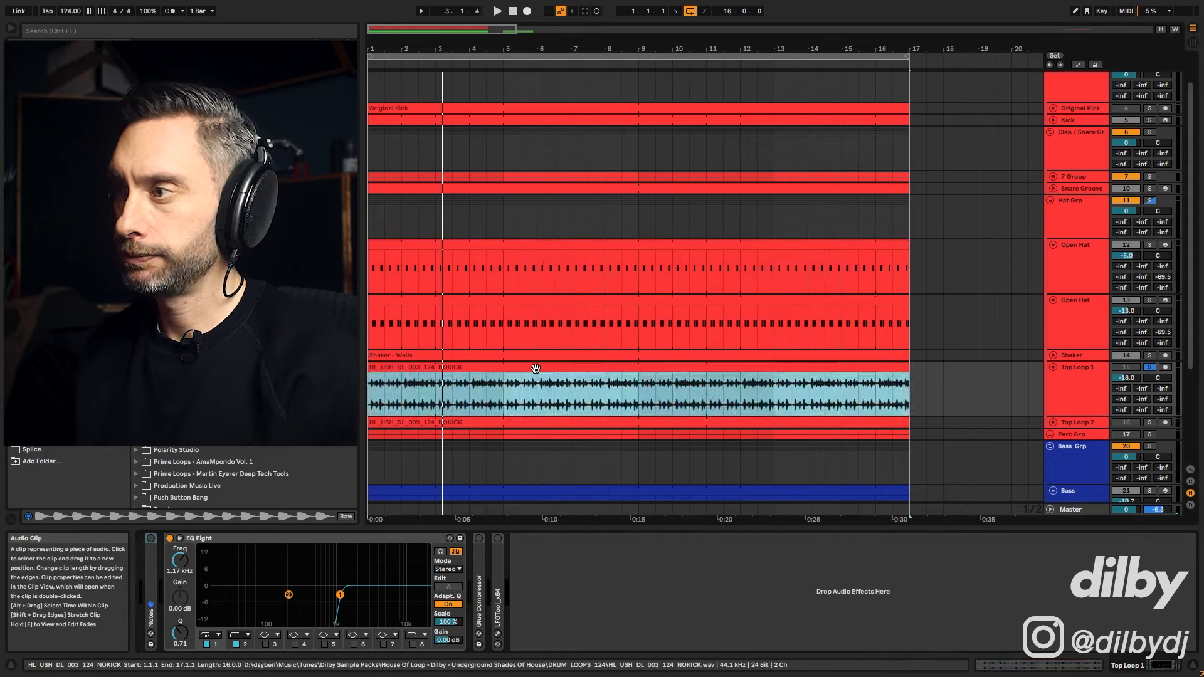
Unsolo Top Loop 1 and compare the mix with that track on and off during playback.
{"action": "left_click", "coordinate": [1079, 368]}
{"action": "key", "text": "s"}
{"action": "key", "text": "space"}
{"action": "left_click", "coordinate": [1128, 368]}
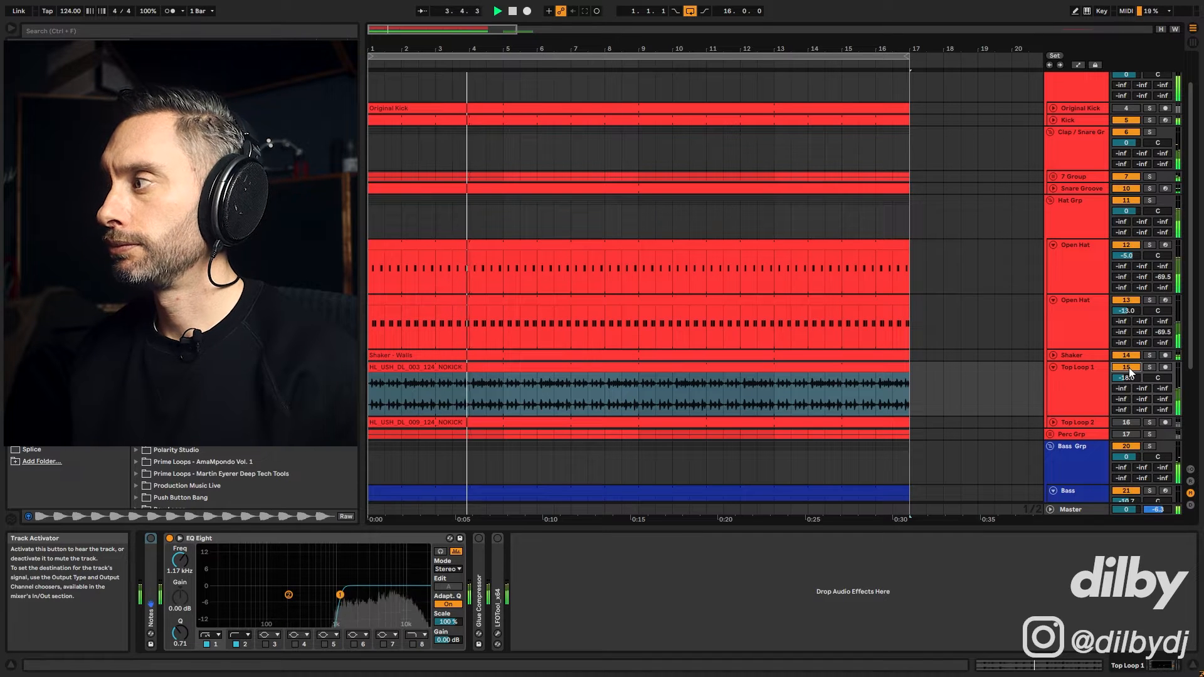
{"action": "left_click", "coordinate": [1128, 367]}
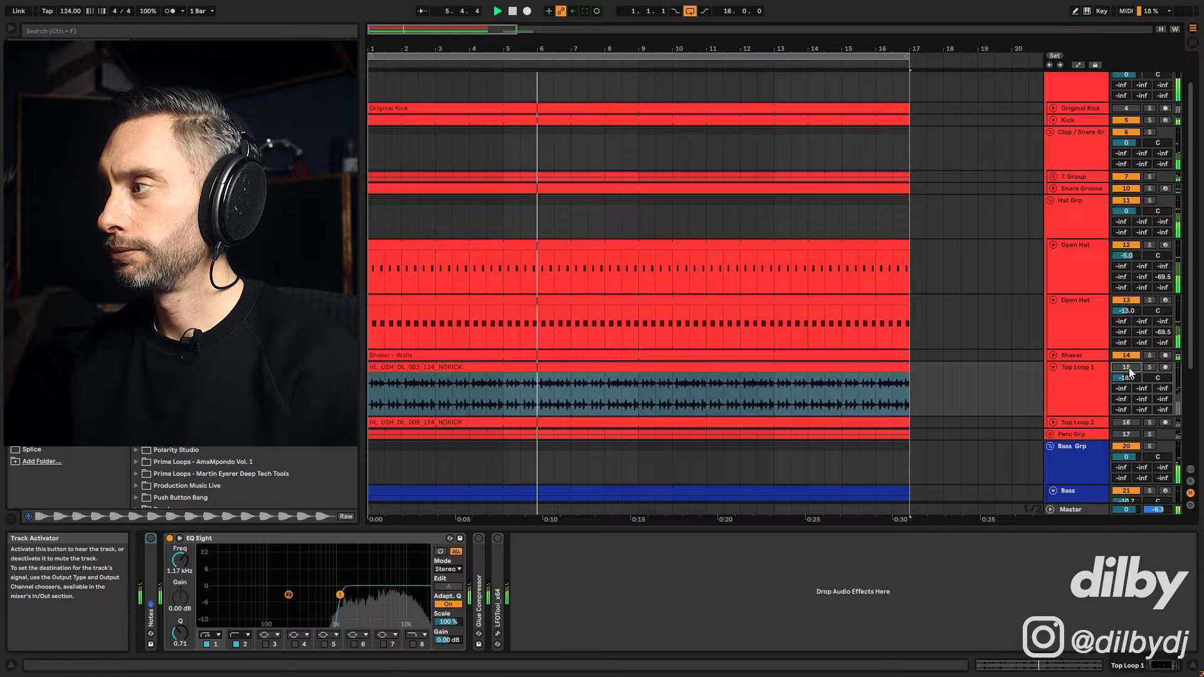
{"action": "left_click", "coordinate": [1129, 367]}
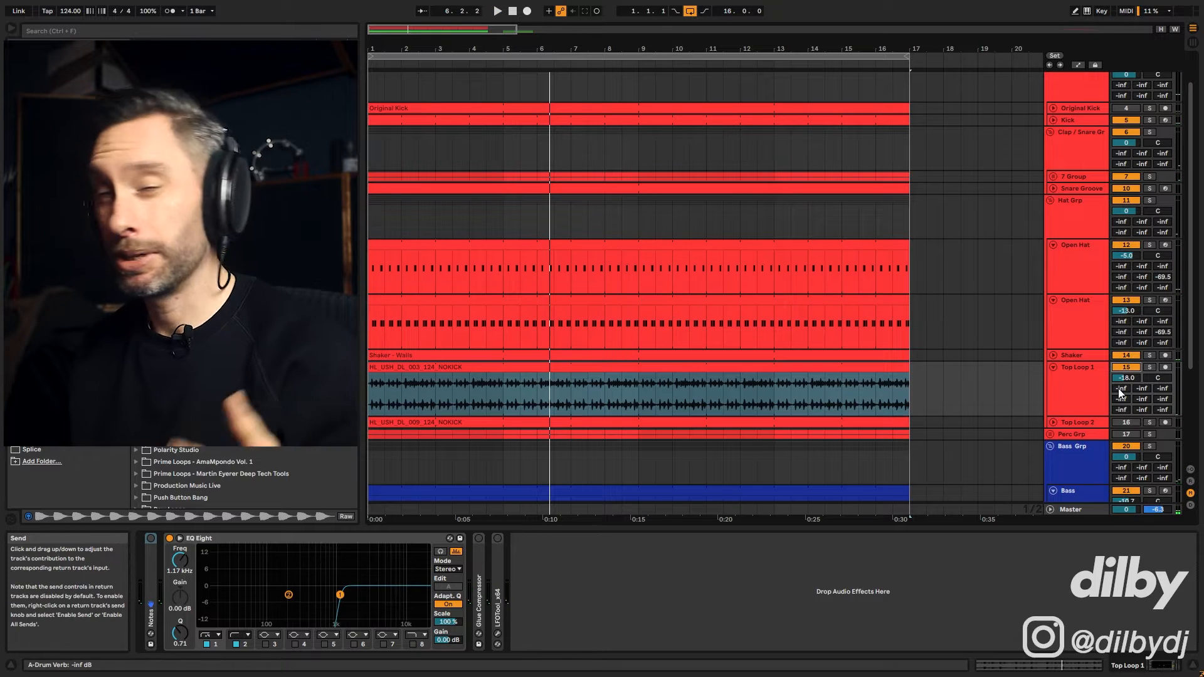
Activate Top Loop 2, play the mix with it and disable the first band of its EQ Eight.
{"action": "left_click", "coordinate": [1099, 418]}
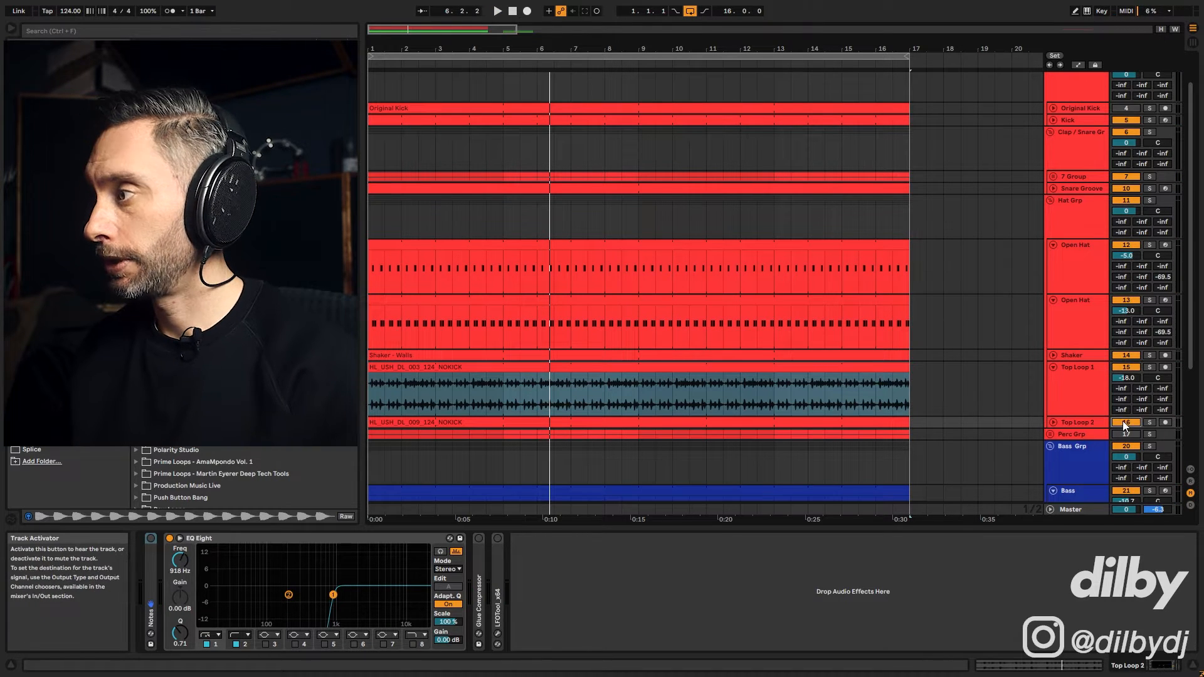
{"action": "key", "text": "space"}
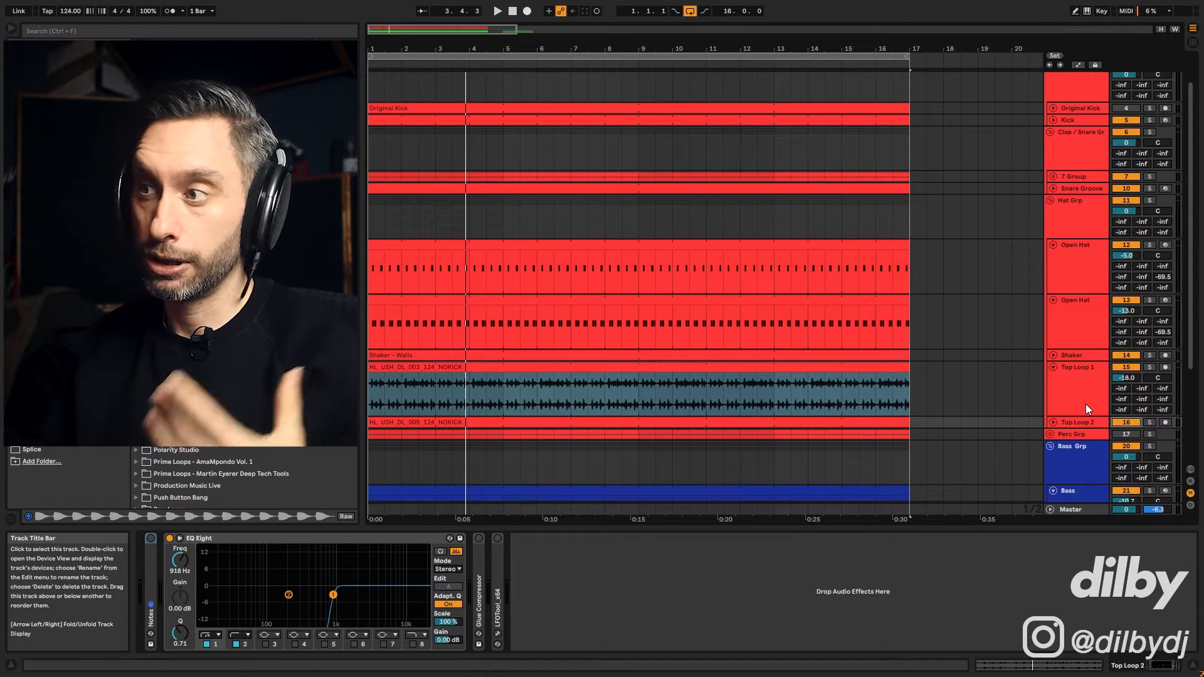
{"action": "scroll", "coordinate": [1082, 376], "scroll_direction": "down", "scroll_amount": 3}
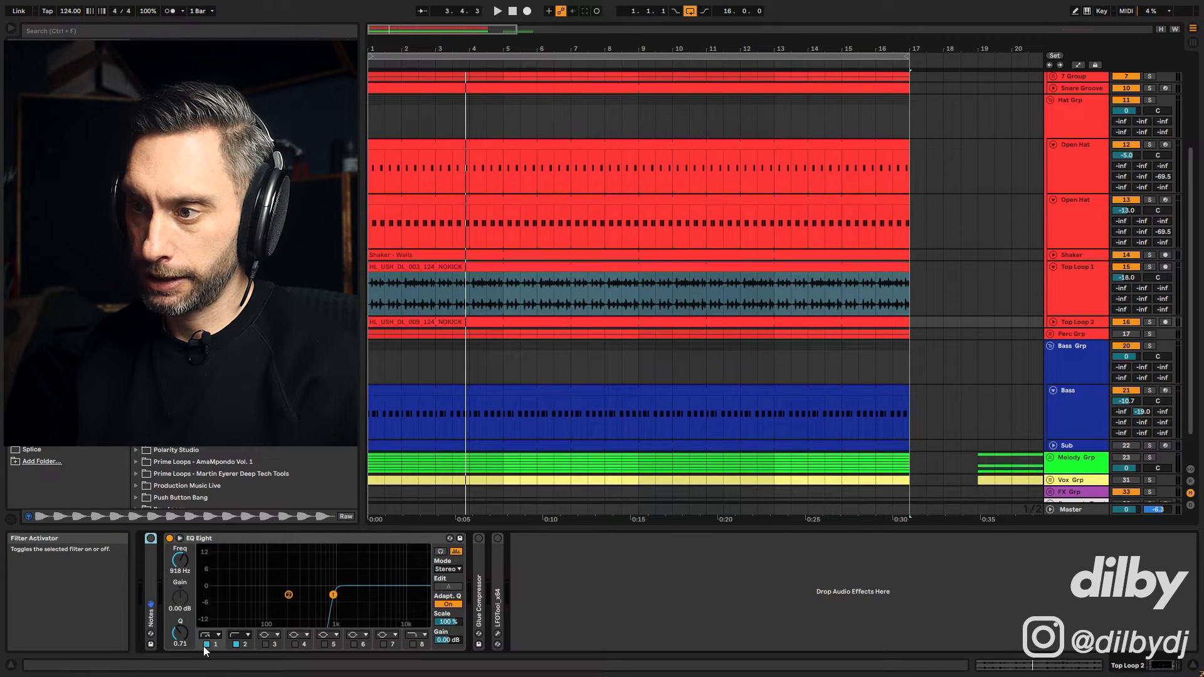
Deactivate Top Loop 1, unfold Top Loop 2 and play the mix.
{"action": "left_click", "coordinate": [1121, 268]}
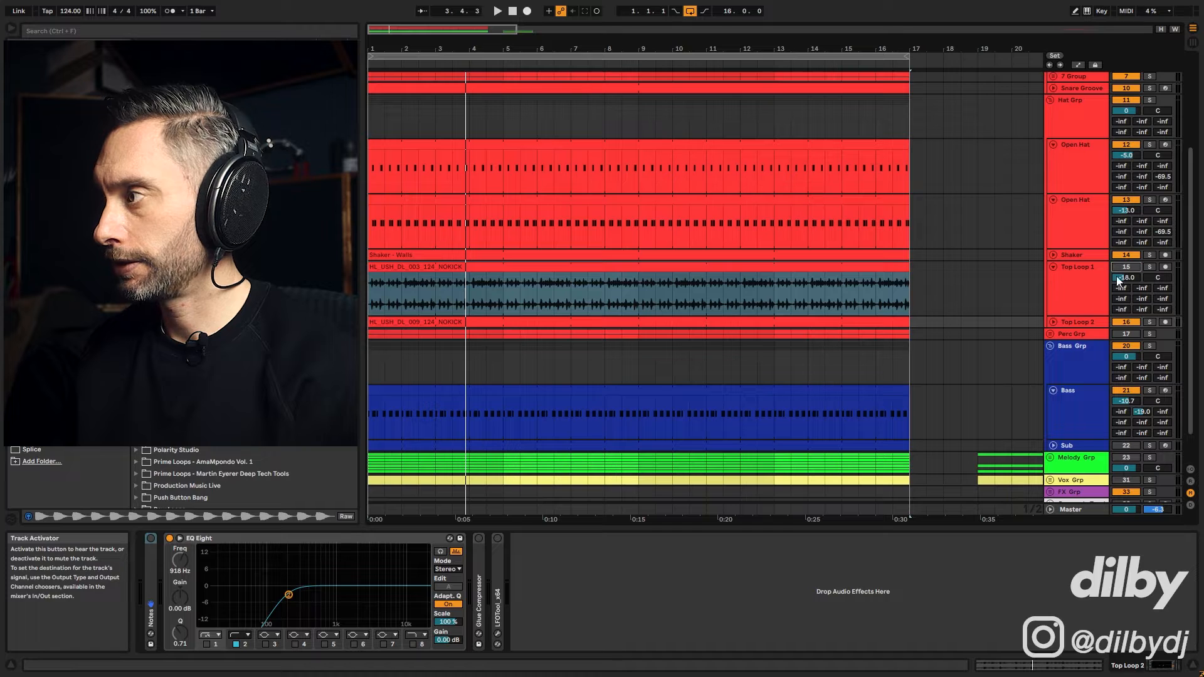
{"action": "left_click", "coordinate": [1053, 322]}
{"action": "key", "text": "space"}
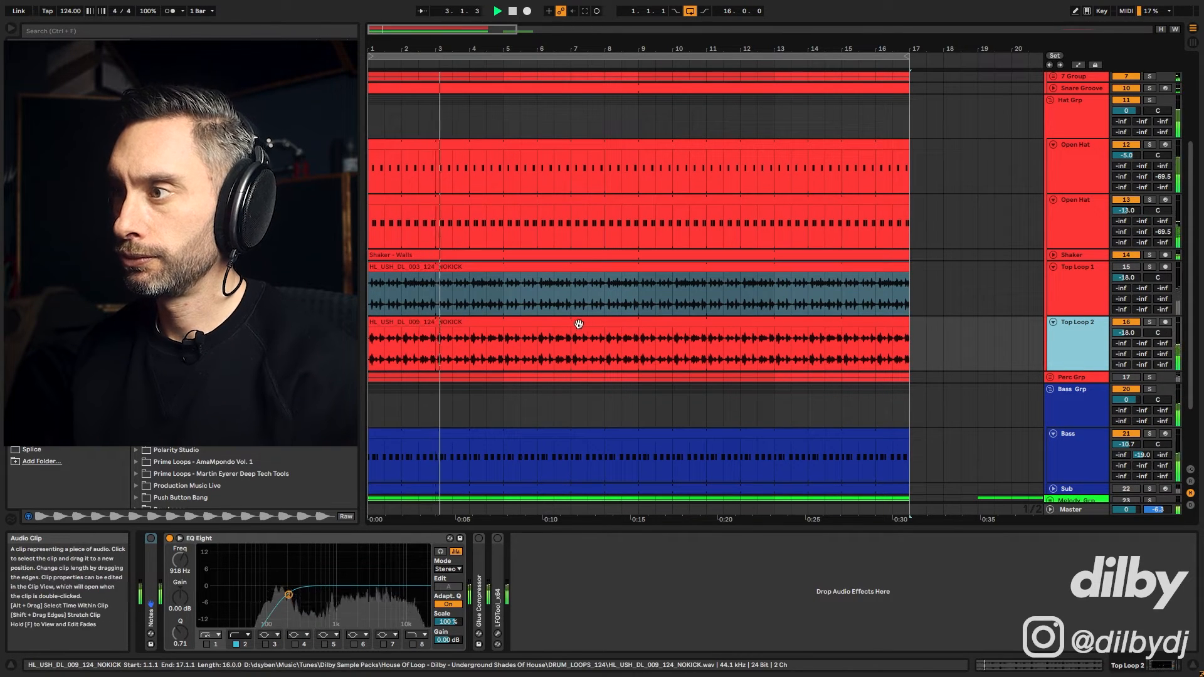
Open the Top Loop 2 clip with Draw Mode on and show its Clip Gain envelope.
{"action": "left_click", "coordinate": [461, 332]}
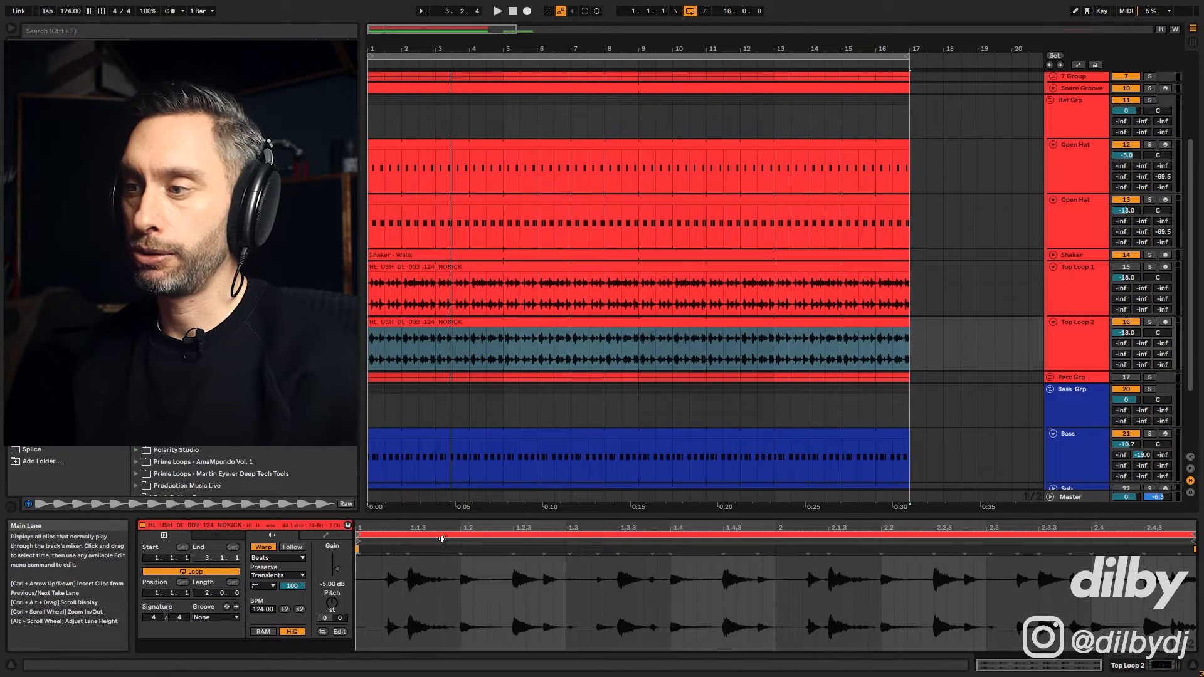
{"action": "key", "text": "b"}
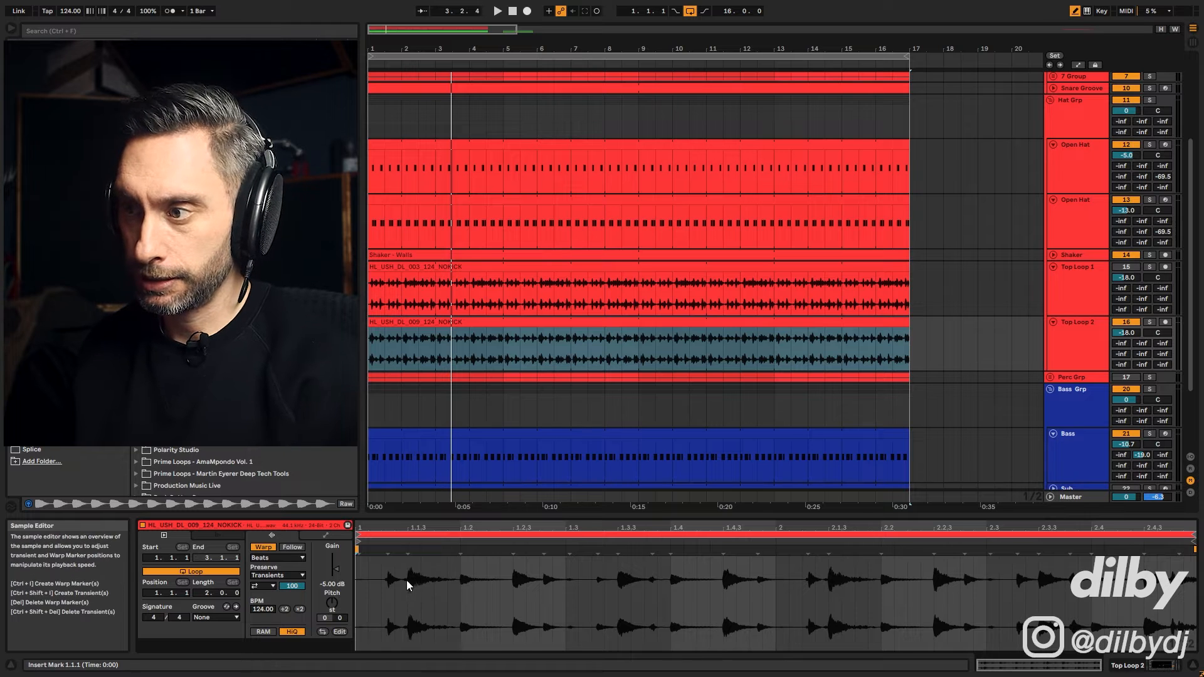
{"action": "left_click", "coordinate": [326, 535]}
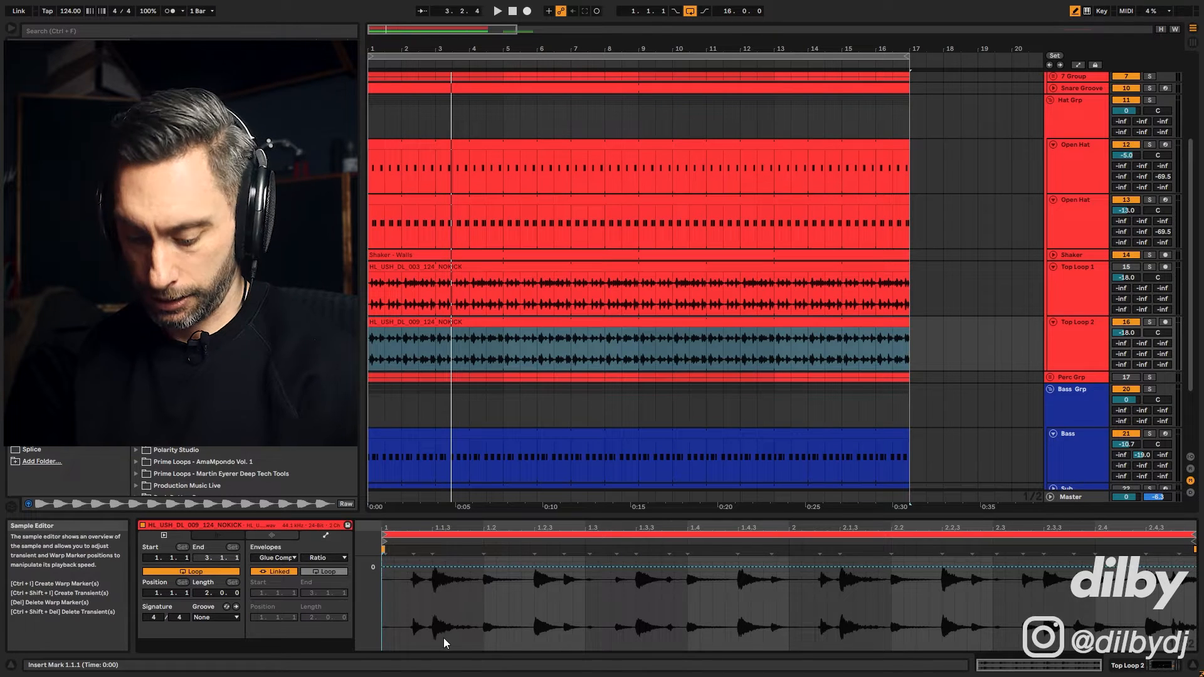
{"action": "left_click", "coordinate": [274, 557]}
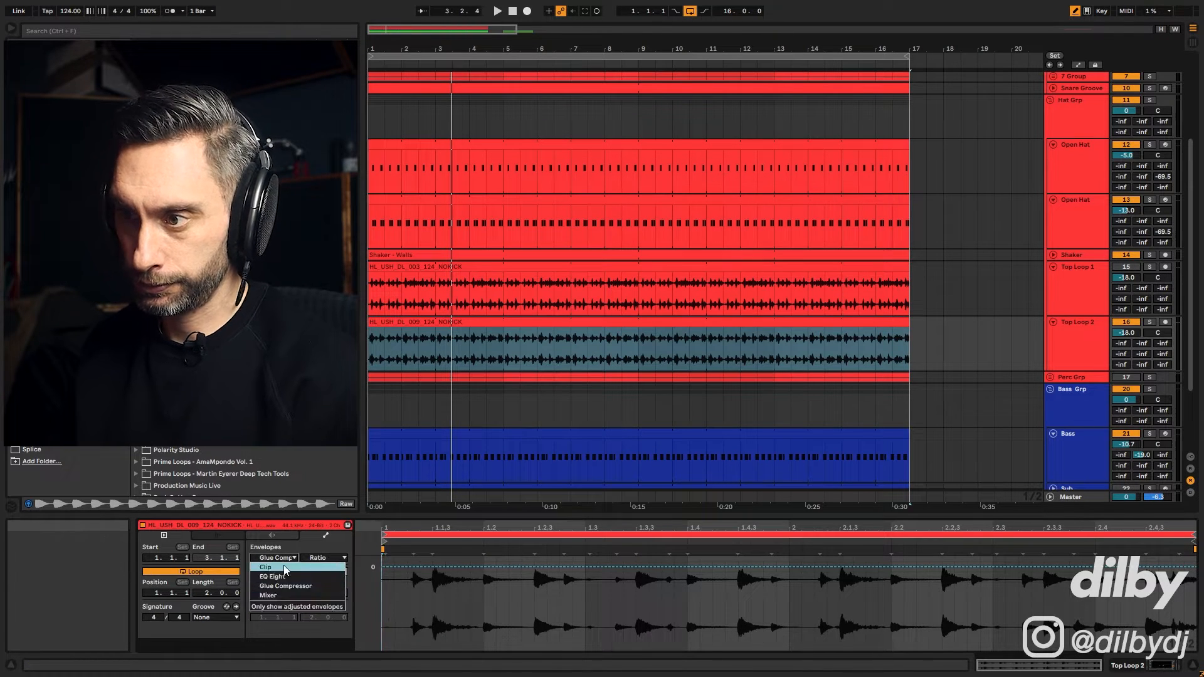
{"action": "left_click", "coordinate": [327, 562]}
{"action": "left_click", "coordinate": [326, 561]}
{"action": "left_click", "coordinate": [331, 567]}
Draw 0% sections in the Top Loop 2 gain envelope over the unwanted hits in bar 1, and play the result.
{"action": "mouse_move", "coordinate": [411, 633]}
{"action": "left_mouse_down"}
{"action": "mouse_move", "coordinate": [499, 665]}
{"action": "mouse_move", "coordinate": [545, 633]}
{"action": "left_mouse_up"}
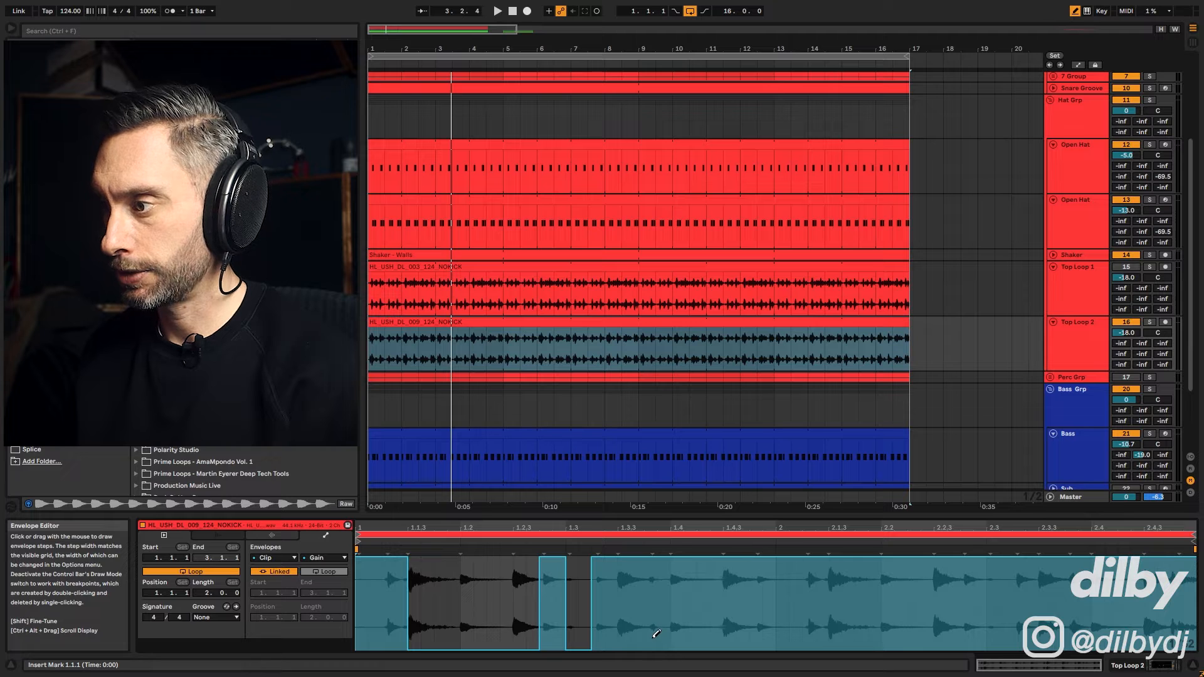
{"action": "left_click_drag", "start_coordinate": [630, 656], "coordinate": [754, 671]}
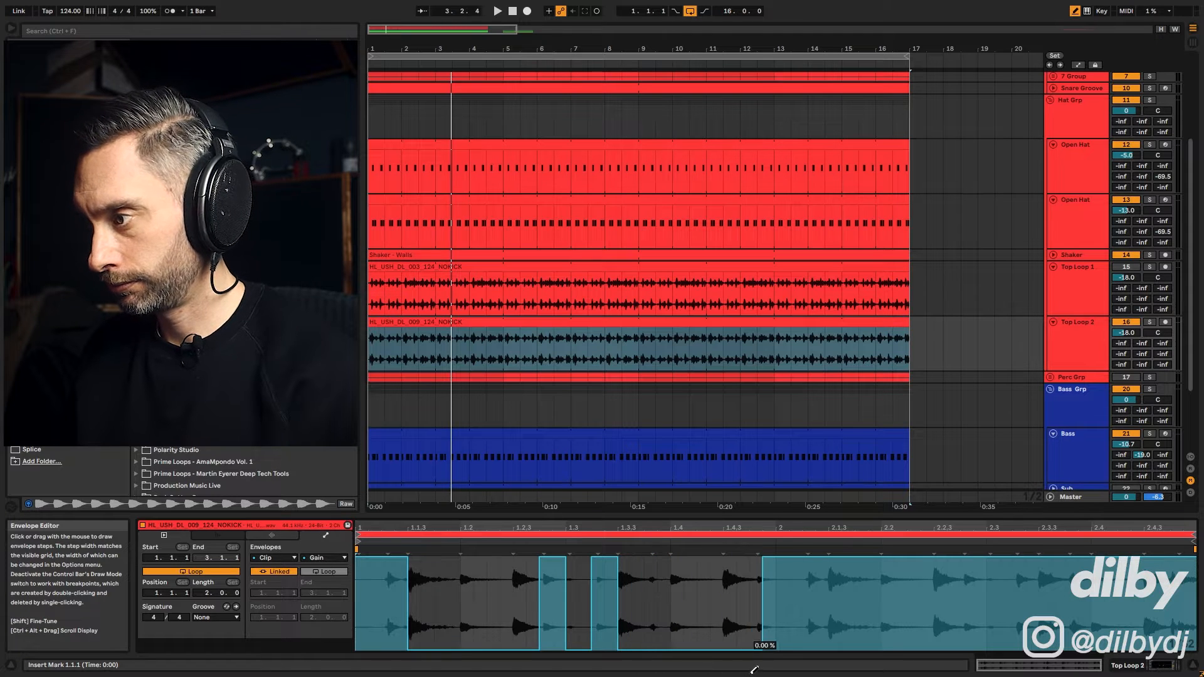
{"action": "key", "text": "space"}
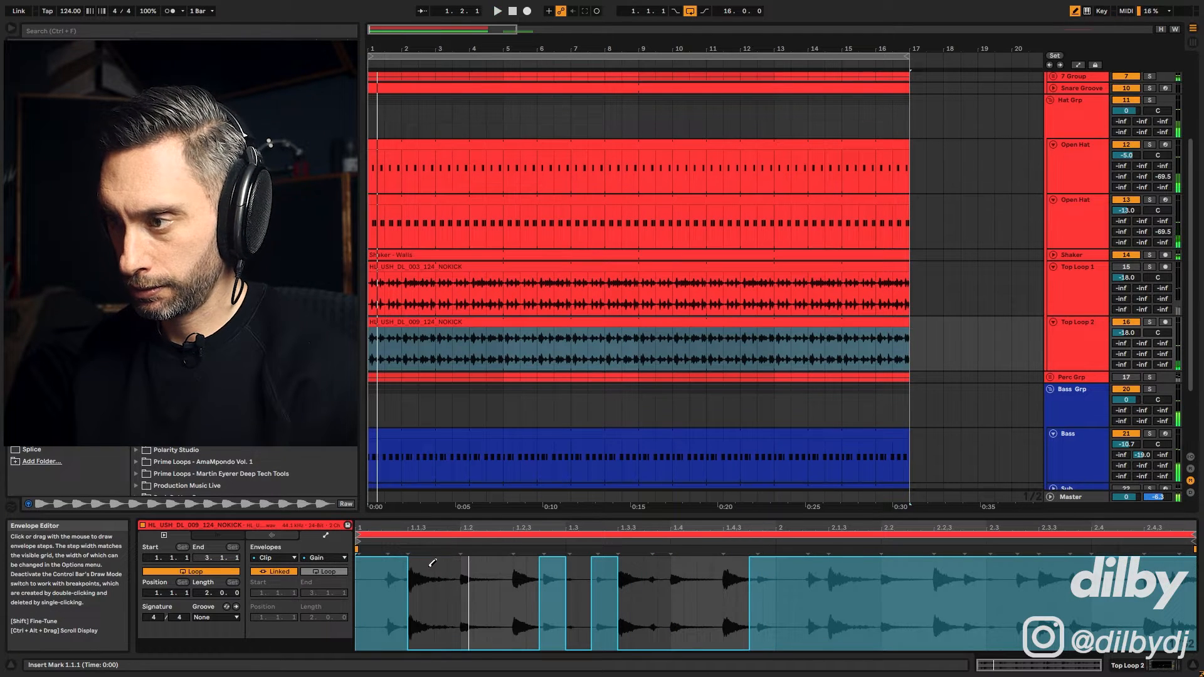
Silence the start of bar 1 in the gain envelope and slope the edges of the audible sections.
{"action": "key", "text": "b"}
{"action": "left_click_drag", "start_coordinate": [407, 559], "coordinate": [403, 558]}
{"action": "key", "text": "b"}
{"action": "left_click", "coordinate": [371, 648]}
{"action": "key", "text": "b"}
{"action": "left_click", "coordinate": [541, 561]}
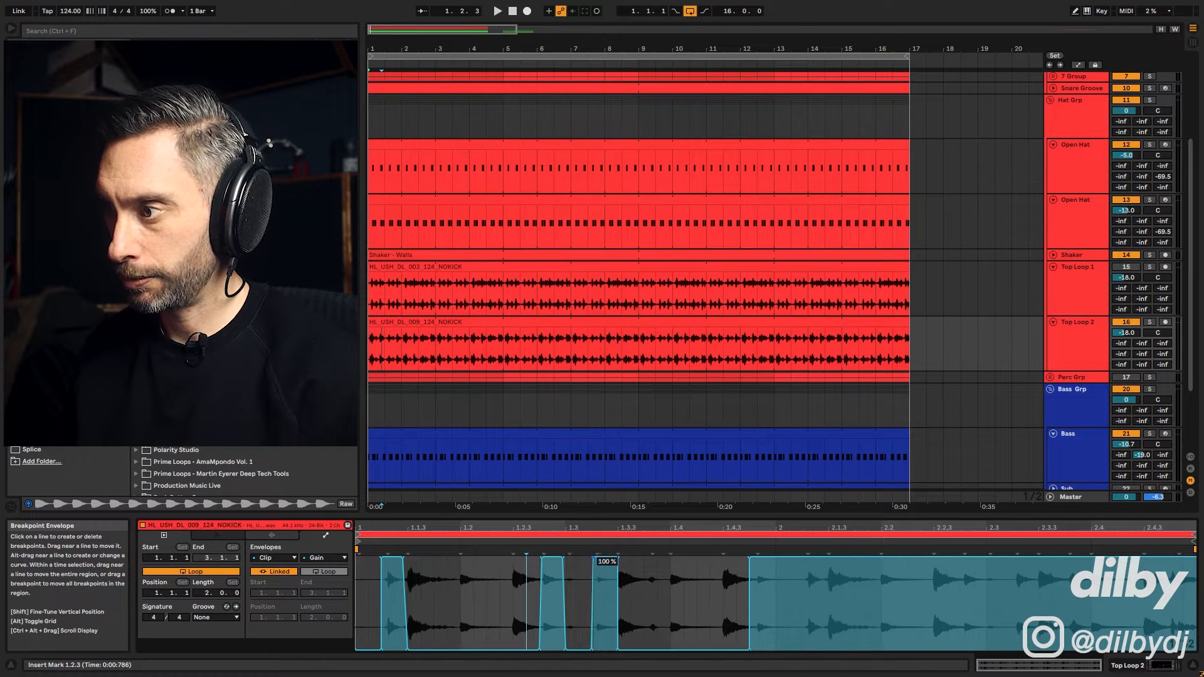
{"action": "left_click_drag", "start_coordinate": [615, 557], "coordinate": [613, 558]}
{"action": "left_click_drag", "start_coordinate": [750, 557], "coordinate": [754, 558]}
Silence the gain envelope at the start of bar 2 and slope the end of the audible section before it.
{"action": "key", "text": "b"}
{"action": "left_click_drag", "start_coordinate": [790, 648], "coordinate": [815, 648]}
{"action": "key", "text": "b"}
{"action": "left_click", "coordinate": [778, 576]}
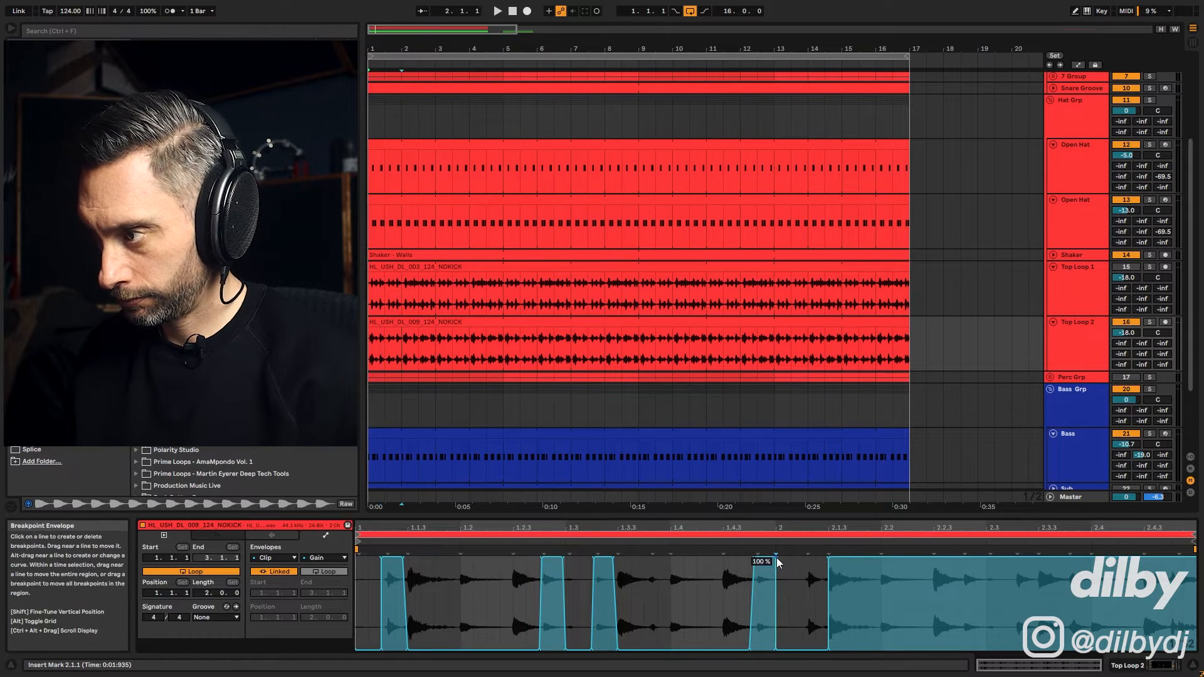
Duplicate the gain envelope of bar 1 onto bar 2 of the Top Loop 2 clip.
{"action": "left_click_drag", "start_coordinate": [772, 567], "coordinate": [501, 567]}
{"action": "key", "text": "ctrl+z"}
{"action": "left_click", "coordinate": [785, 568]}
{"action": "left_click_drag", "start_coordinate": [762, 568], "coordinate": [351, 563]}
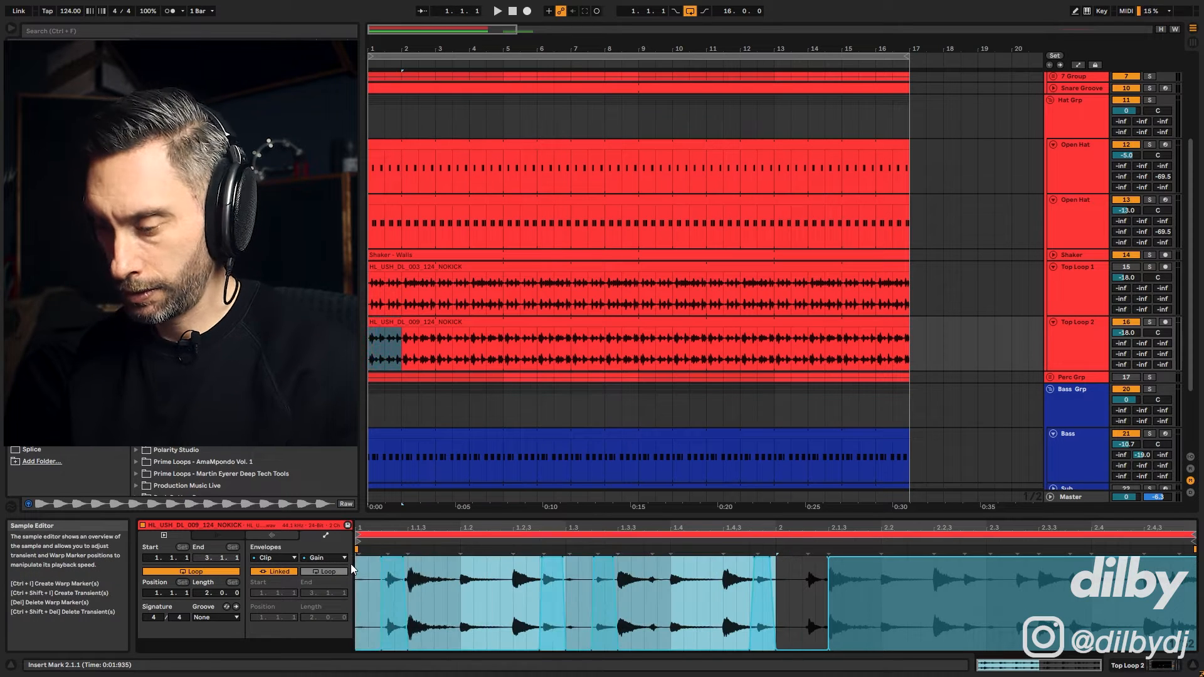
{"action": "key", "text": "ctrl+d"}
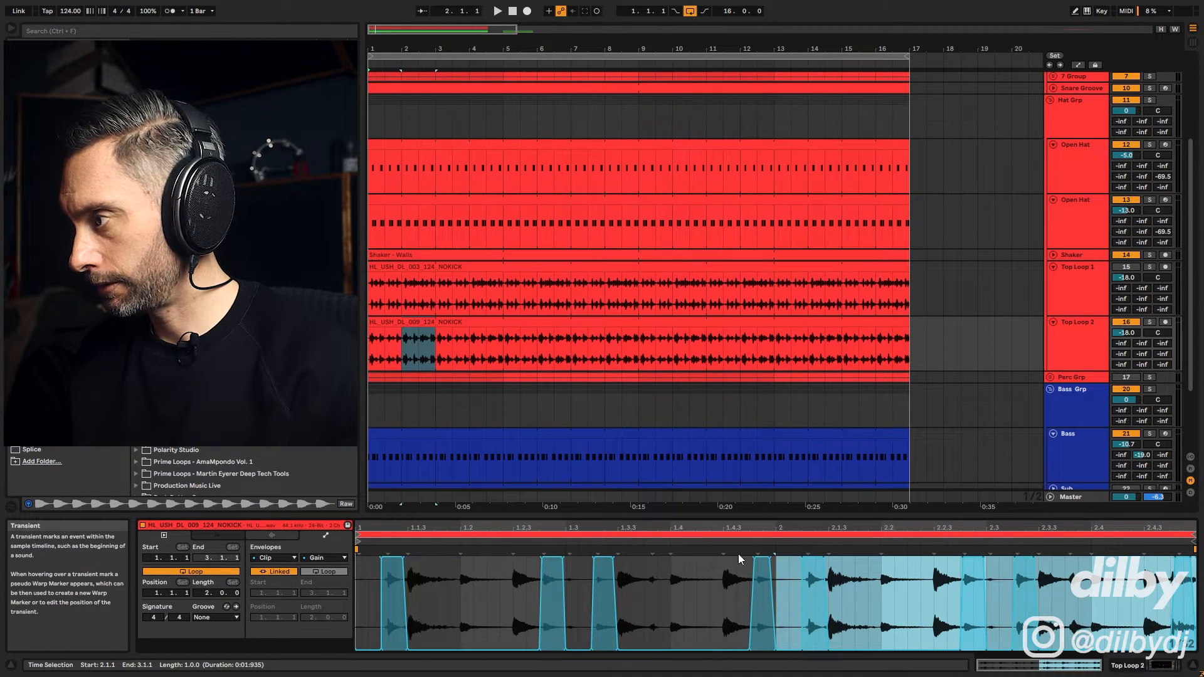
Raise the gain envelope to full for the hit at 2.3.4 and slope the edges of the closing sections of bar 2.
{"action": "left_click", "coordinate": [1068, 589]}
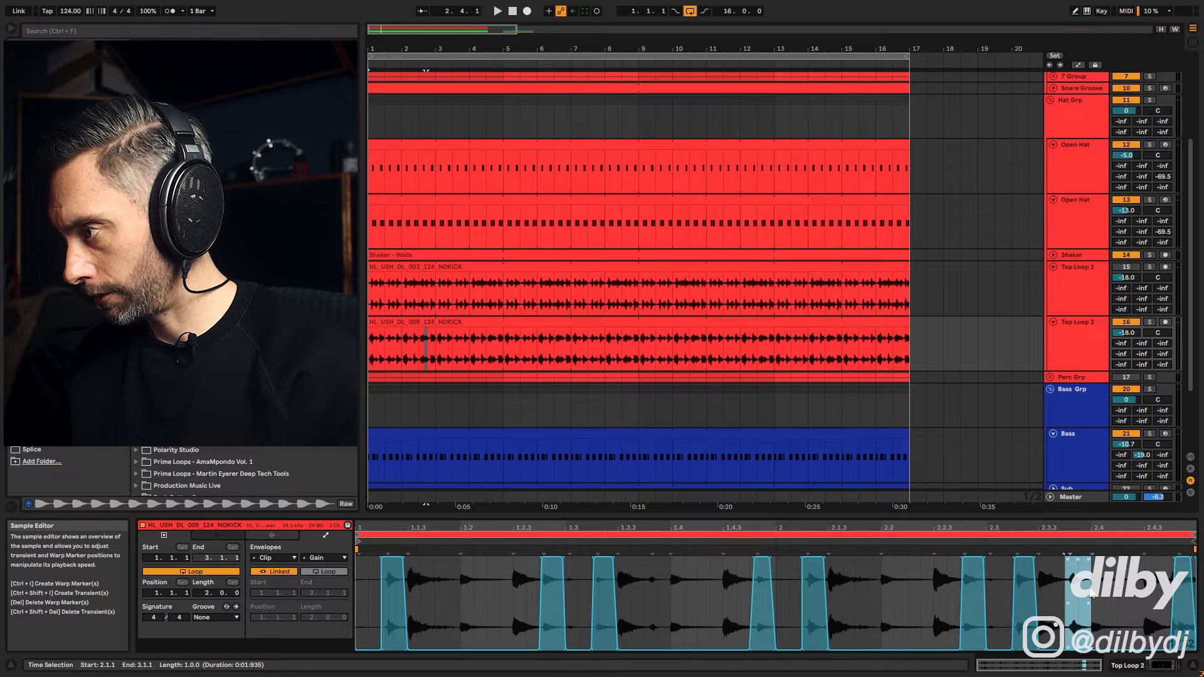
{"action": "left_click_drag", "start_coordinate": [1082, 650], "coordinate": [1087, 556]}
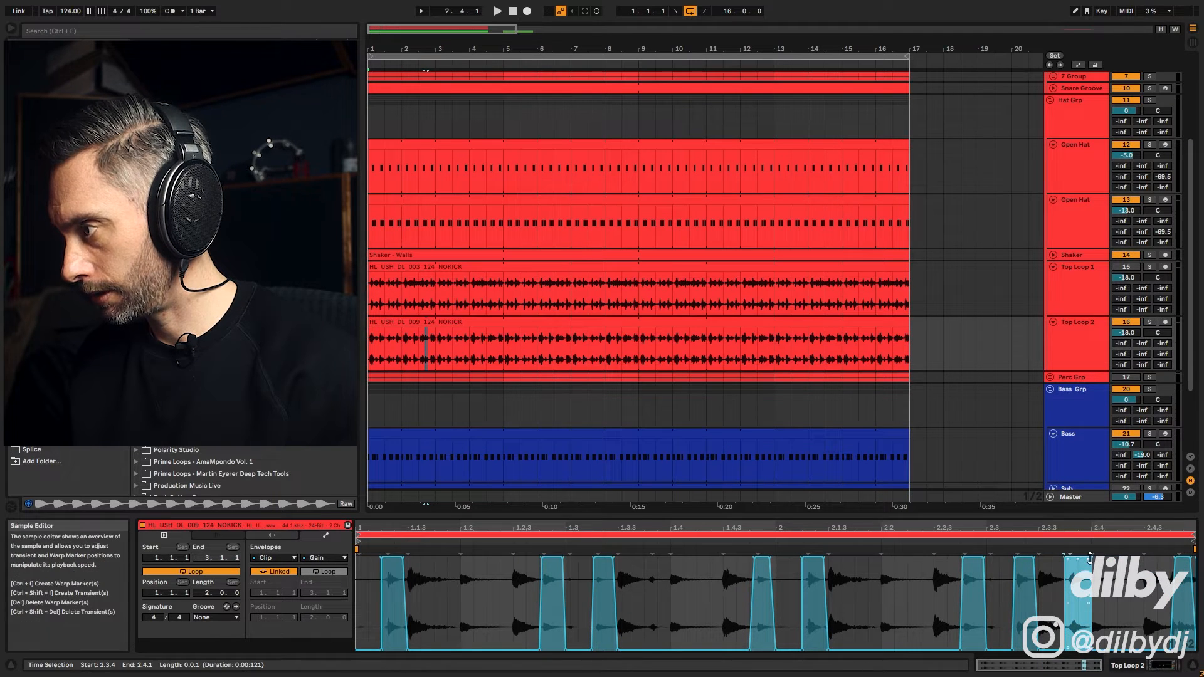
{"action": "left_click", "coordinate": [1092, 560]}
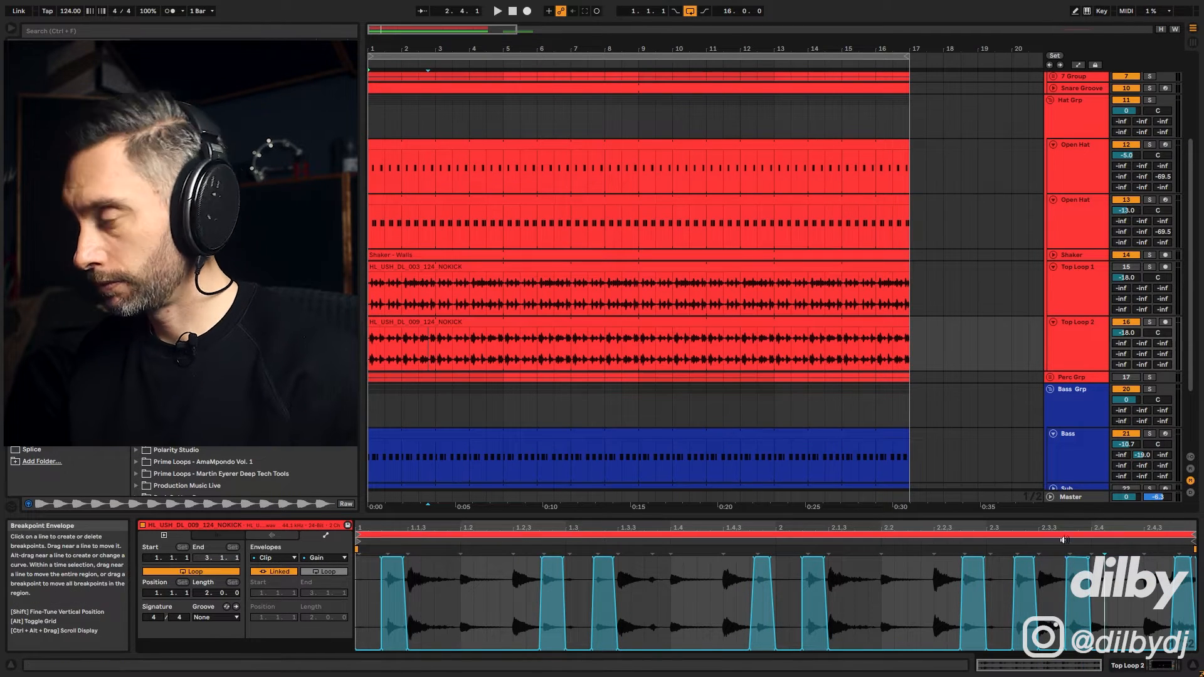
{"action": "left_click", "coordinate": [1177, 562]}
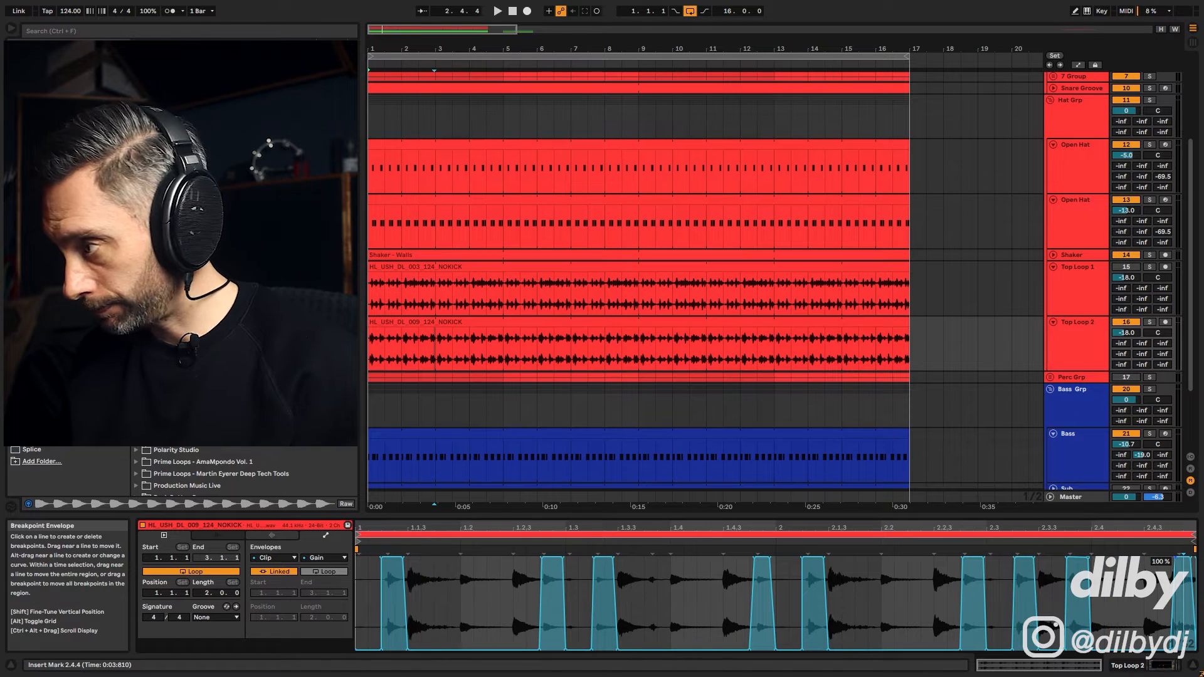
During playback, set the low cut in Top Loop 2's second EQ Eight band to 435 Hz with a Q of 0.45.
{"action": "key", "text": "space"}
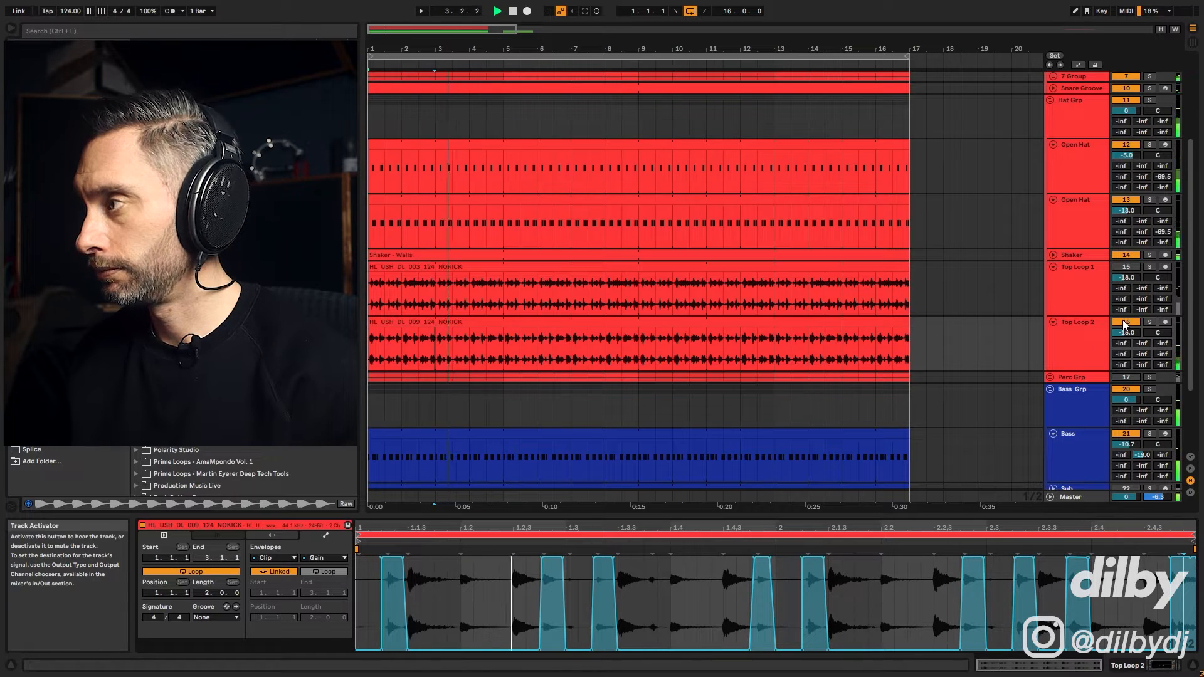
{"action": "left_click", "coordinate": [1086, 330]}
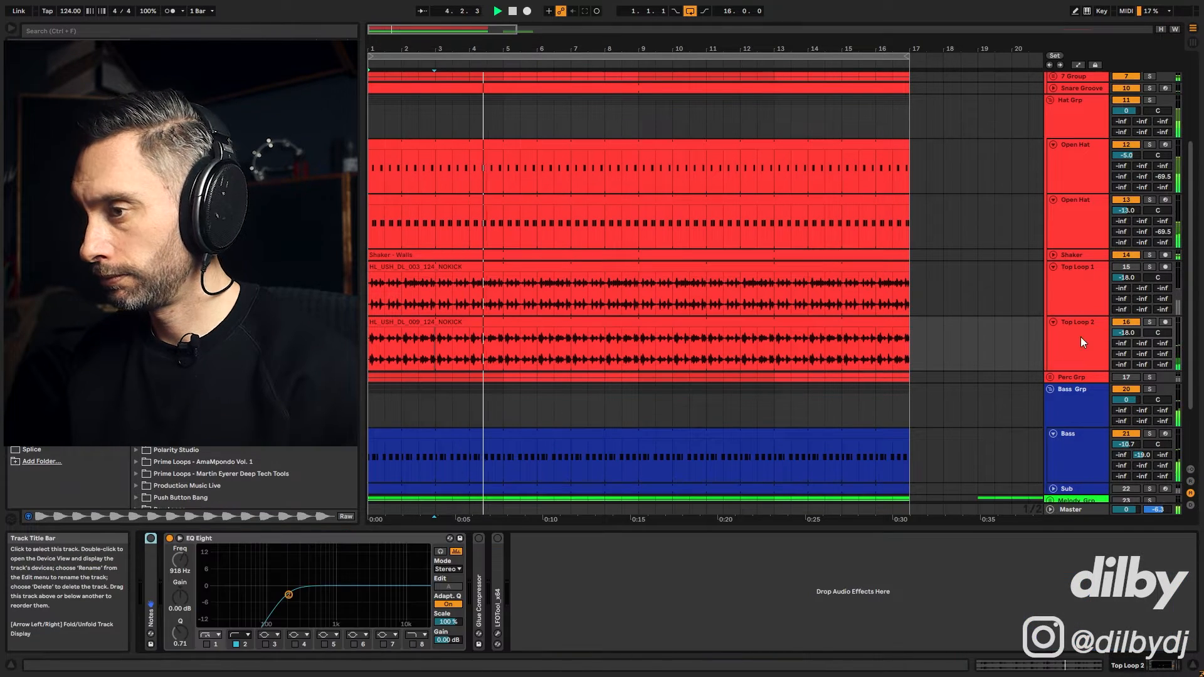
{"action": "left_click_drag", "start_coordinate": [289, 595], "coordinate": [311, 602]}
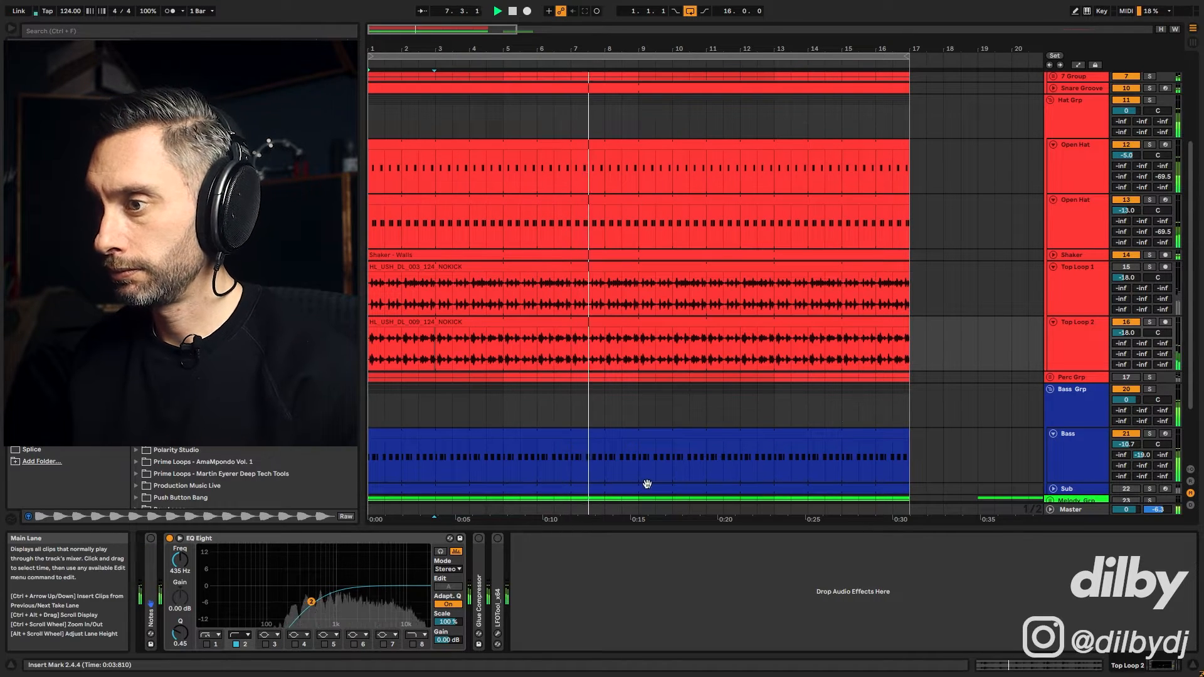
Solo Top Loop 2 and listen to the edited loop with its clip gain envelope open.
{"action": "left_click", "coordinate": [1150, 323]}
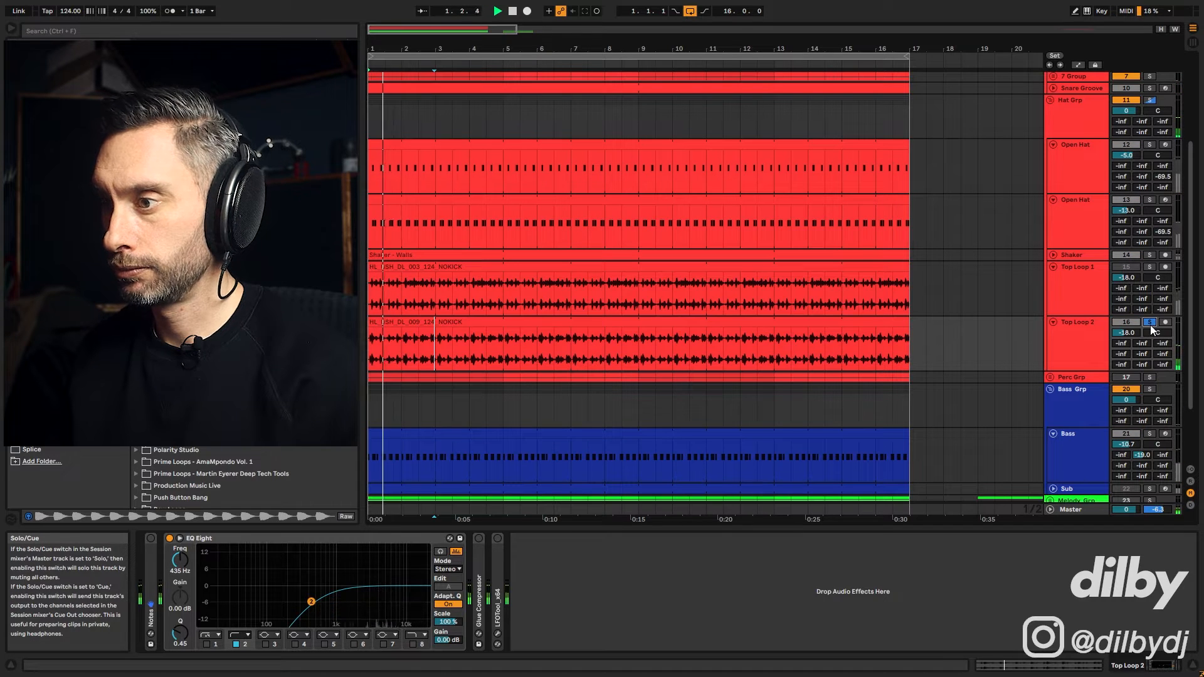
{"action": "double_click", "coordinate": [666, 351]}
{"action": "key", "text": "space"}
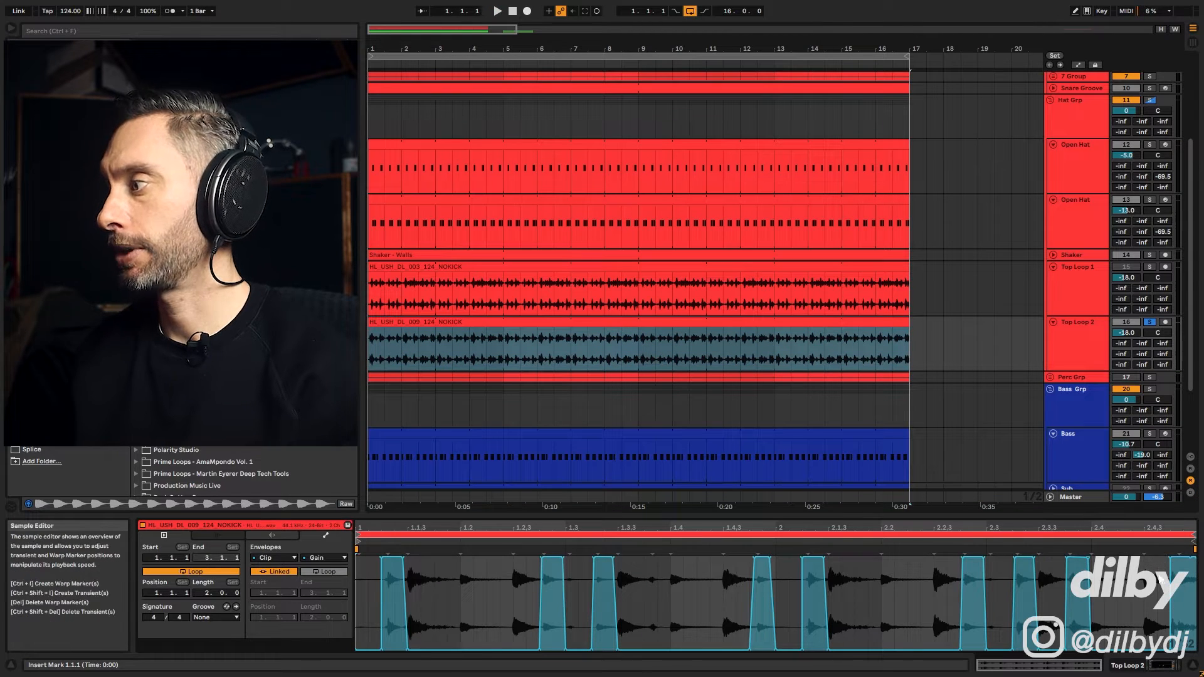
Turn on Draw Mode, end the solo on Top Loop 2 and play the loop in the full mix.
{"action": "key", "text": "b"}
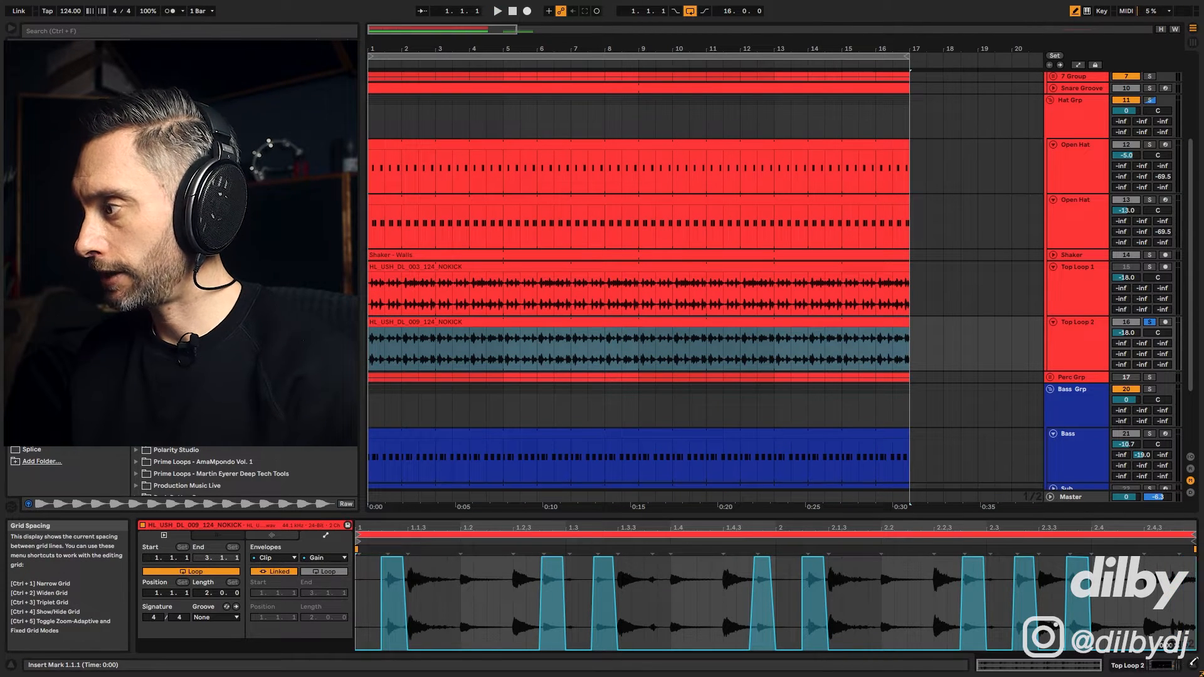
{"action": "key", "text": "space"}
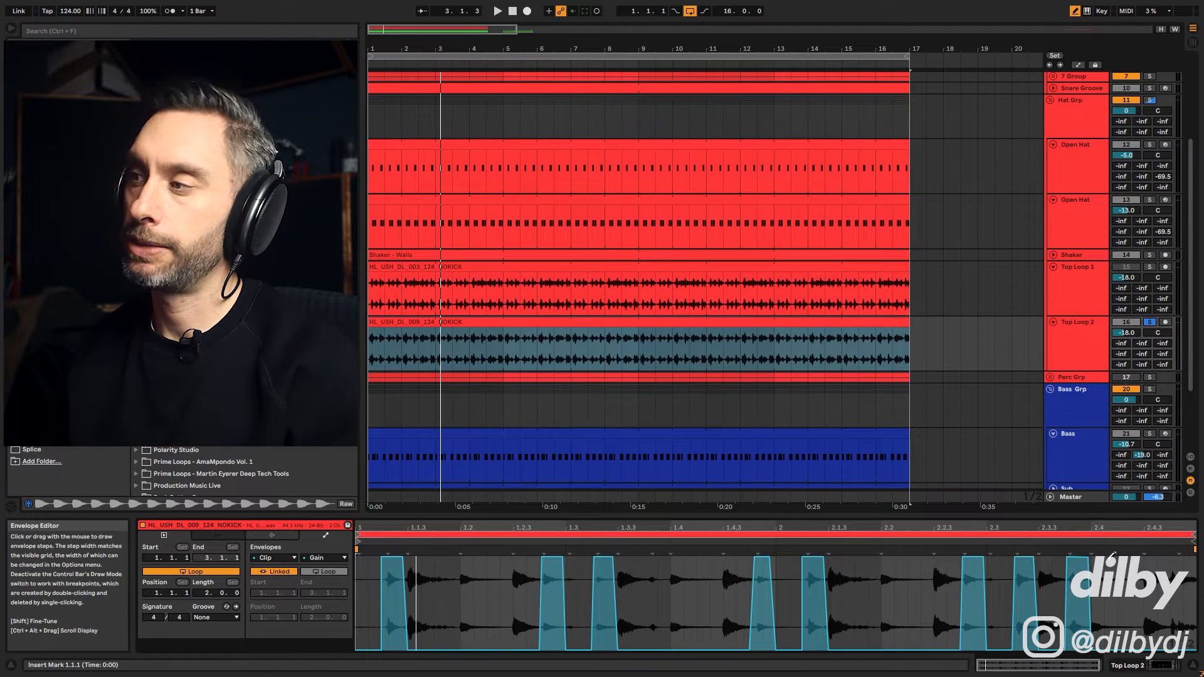
{"action": "left_click", "coordinate": [1149, 322]}
{"action": "key", "text": "space"}
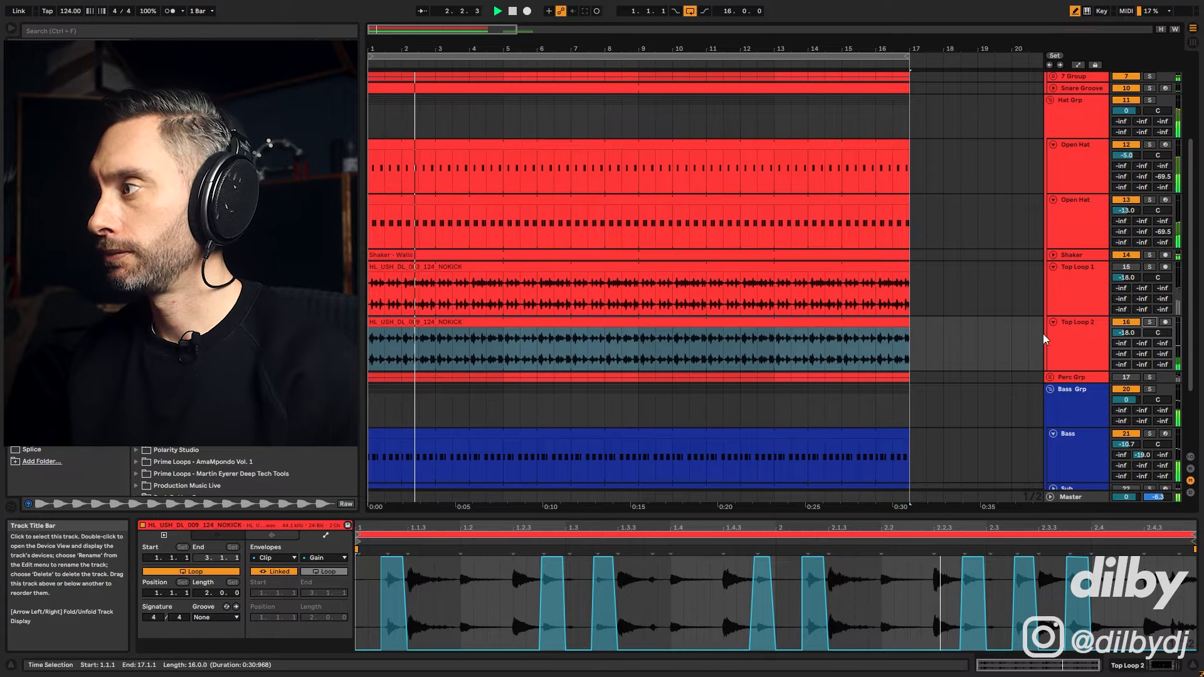
{"action": "key", "text": "space"}
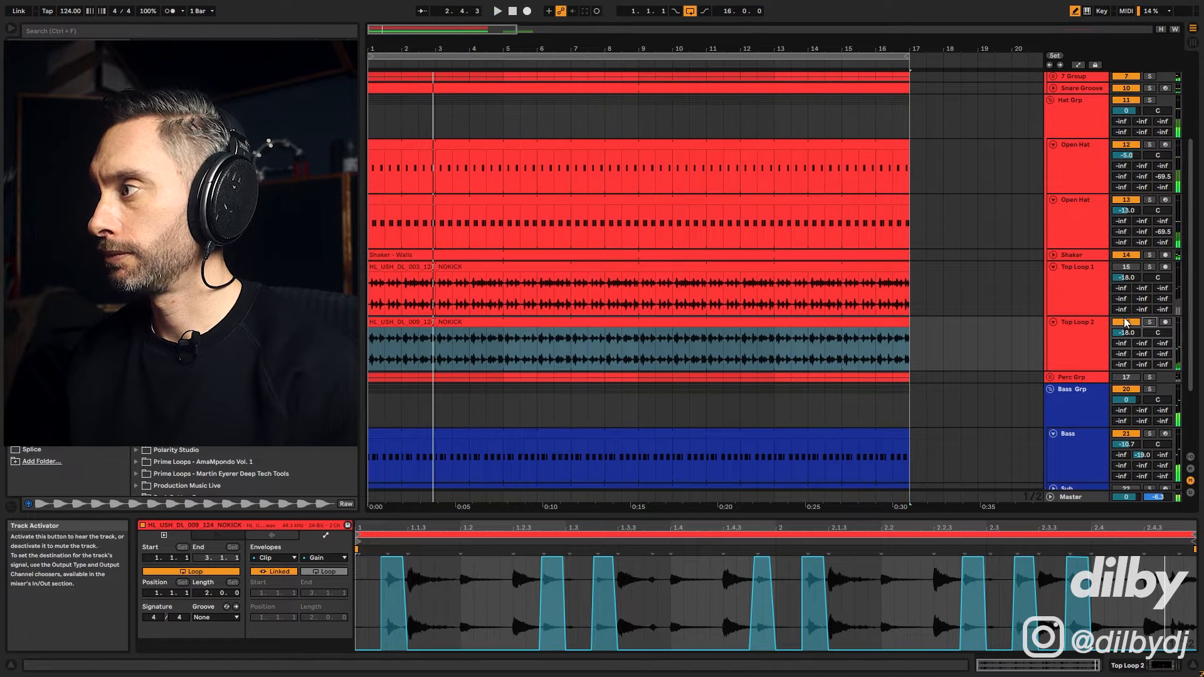
Switch off the first low-cut band in Top Loop 1's EQ Eight and play the mix with Top Loop 1 muted.
{"action": "left_click", "coordinate": [1089, 271]}
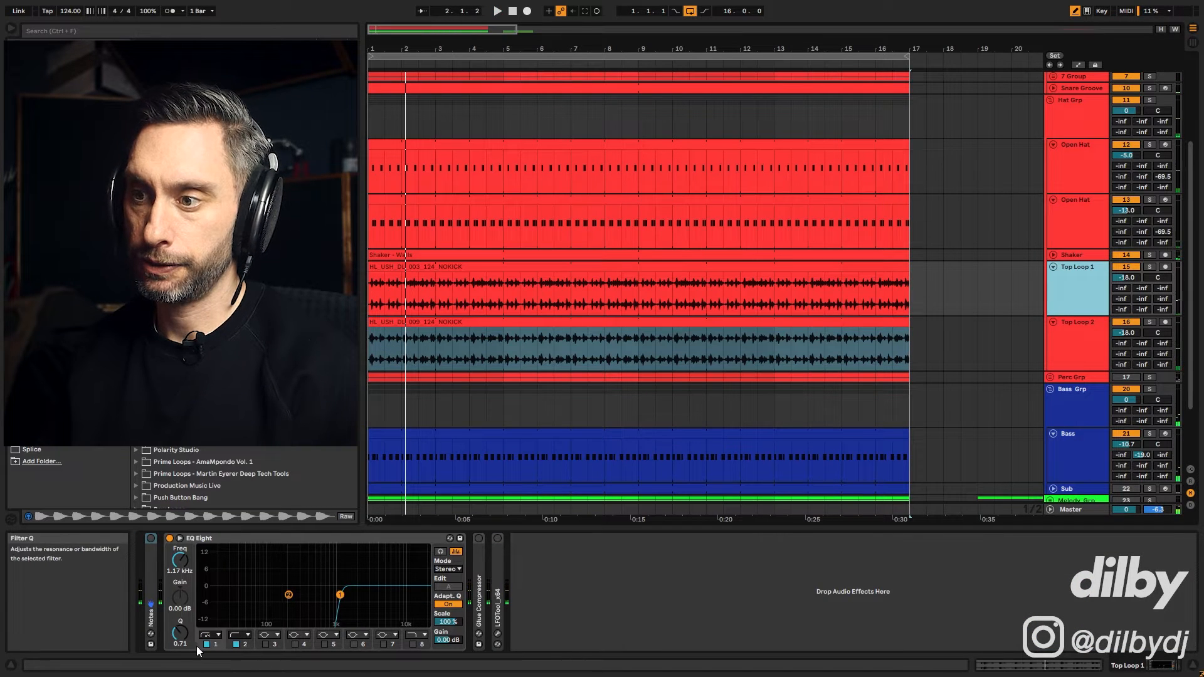
{"action": "left_click", "coordinate": [205, 644]}
{"action": "key", "text": "space"}
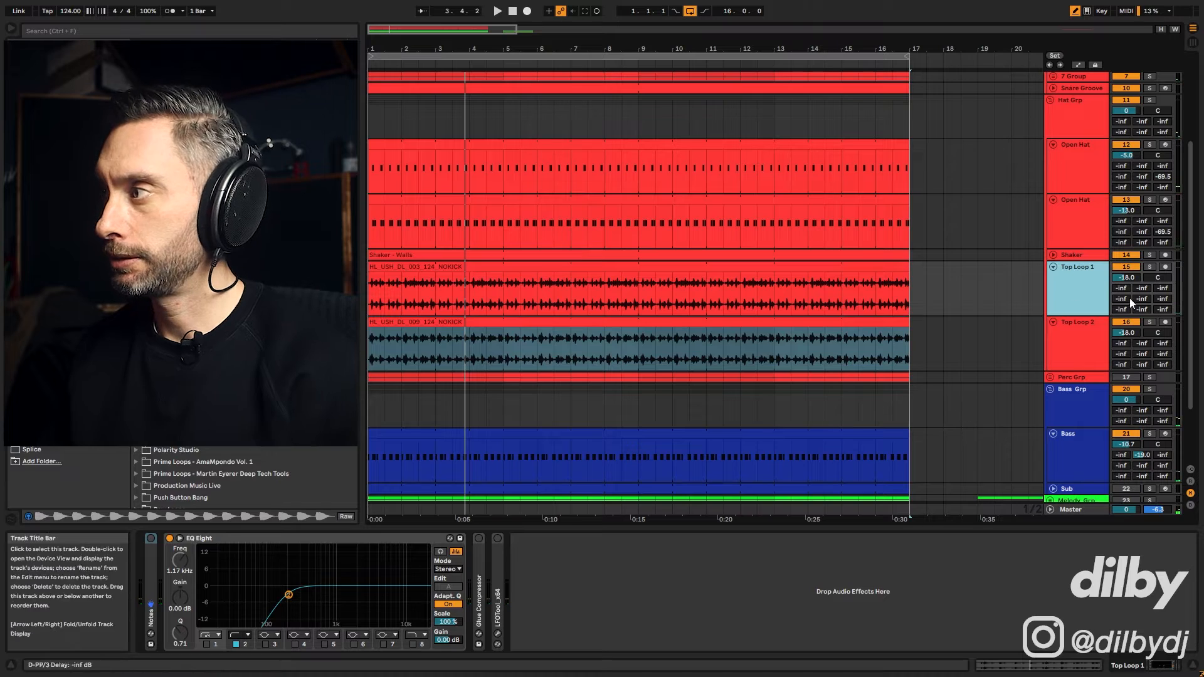
{"action": "left_click", "coordinate": [1120, 268]}
{"action": "key", "text": "space"}
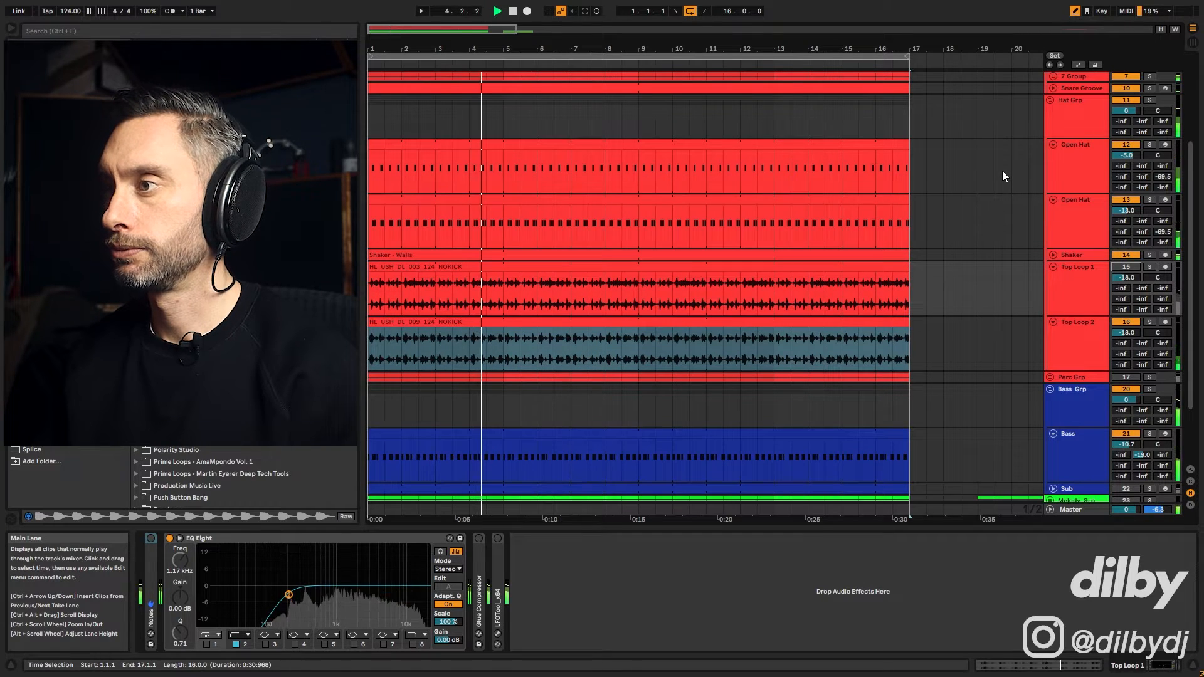
Select the Wood Block clip in Perc Grp and play the loop to hear the percussion in the mix.
{"action": "scroll", "coordinate": [923, 321], "scroll_direction": "up", "scroll_amount": 2}
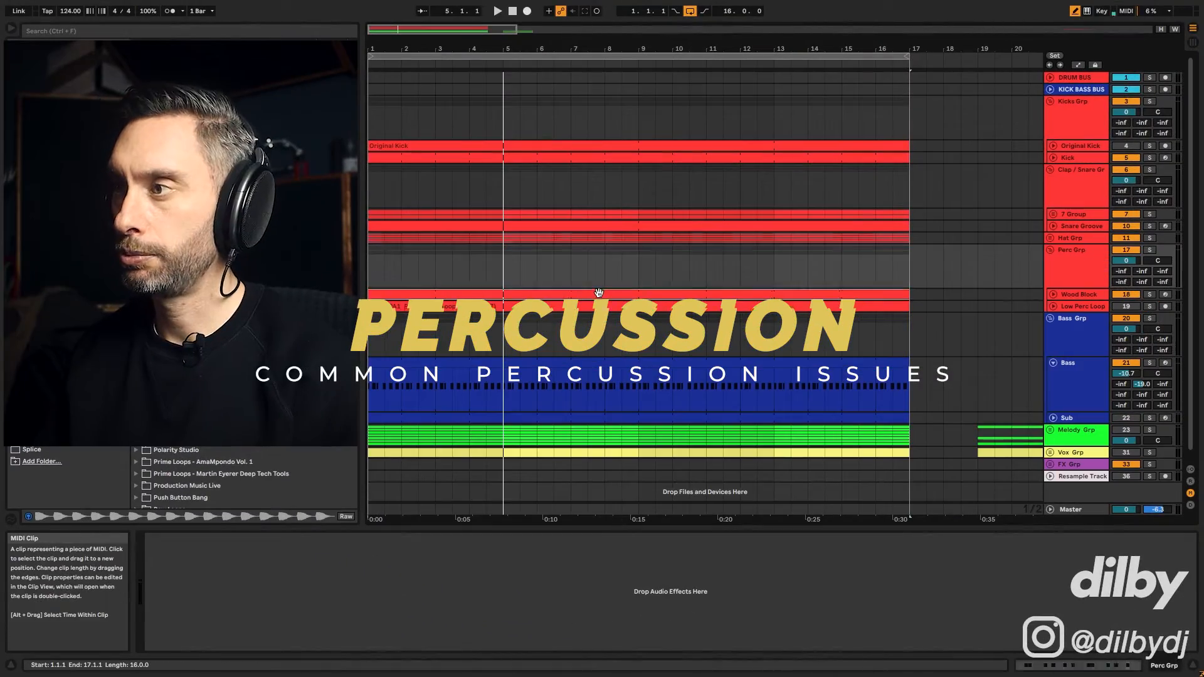
{"action": "left_click", "coordinate": [599, 293]}
{"action": "key", "text": "space"}
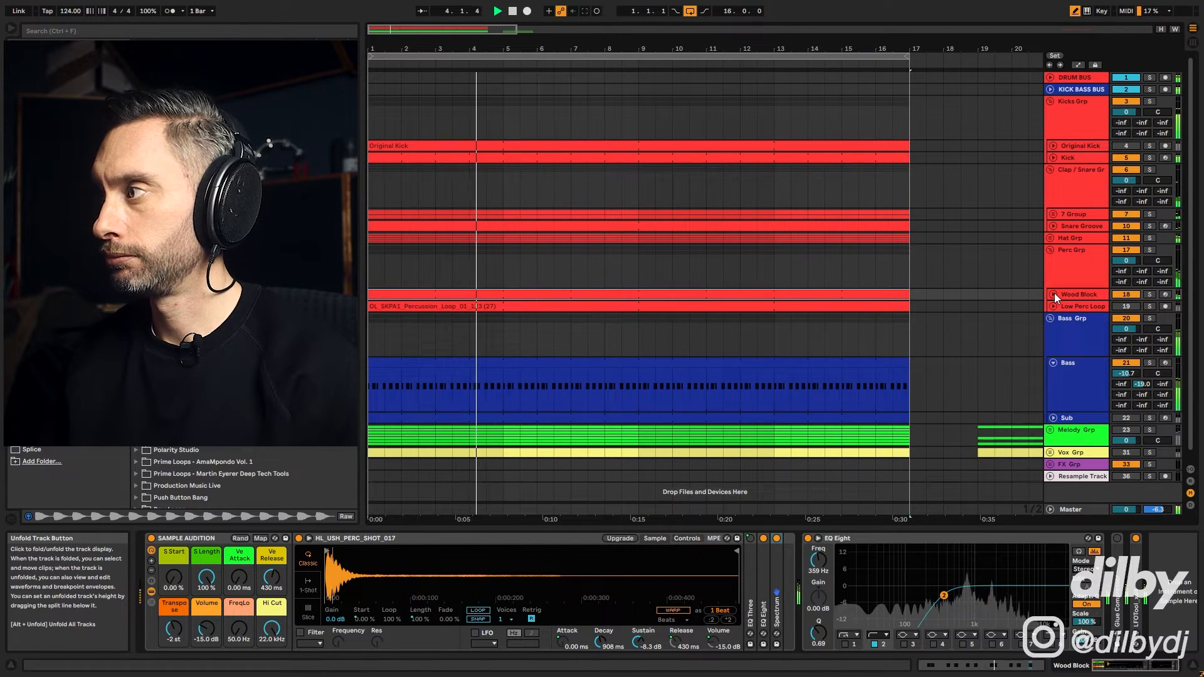
Enable the 200 Hz low cut in band 2 of the Low Perc Loop's EQ Eight and listen in the mix.
{"action": "left_click", "coordinate": [1094, 306]}
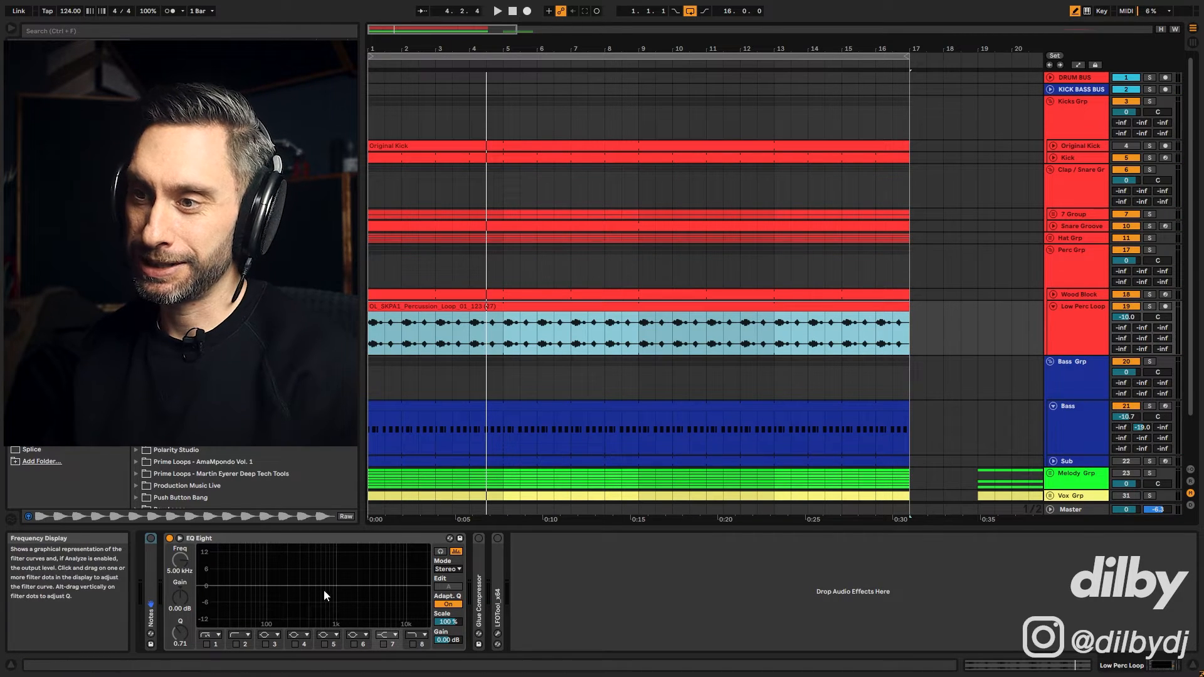
{"action": "left_click", "coordinate": [235, 644]}
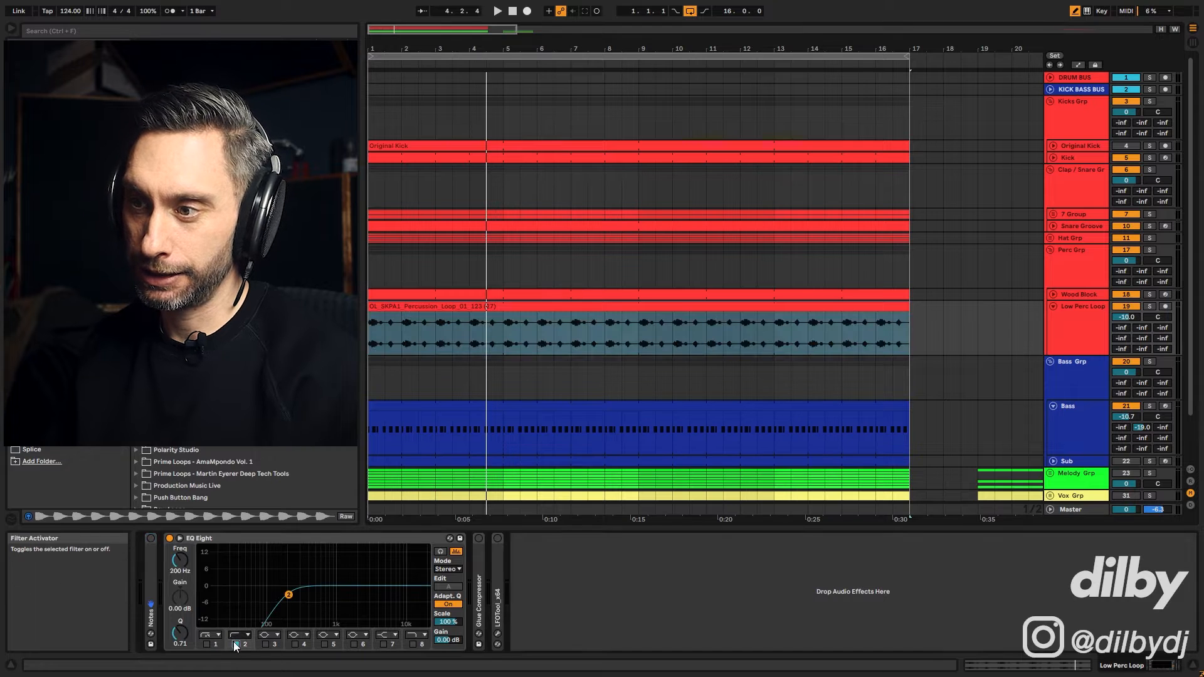
{"action": "key", "text": "space"}
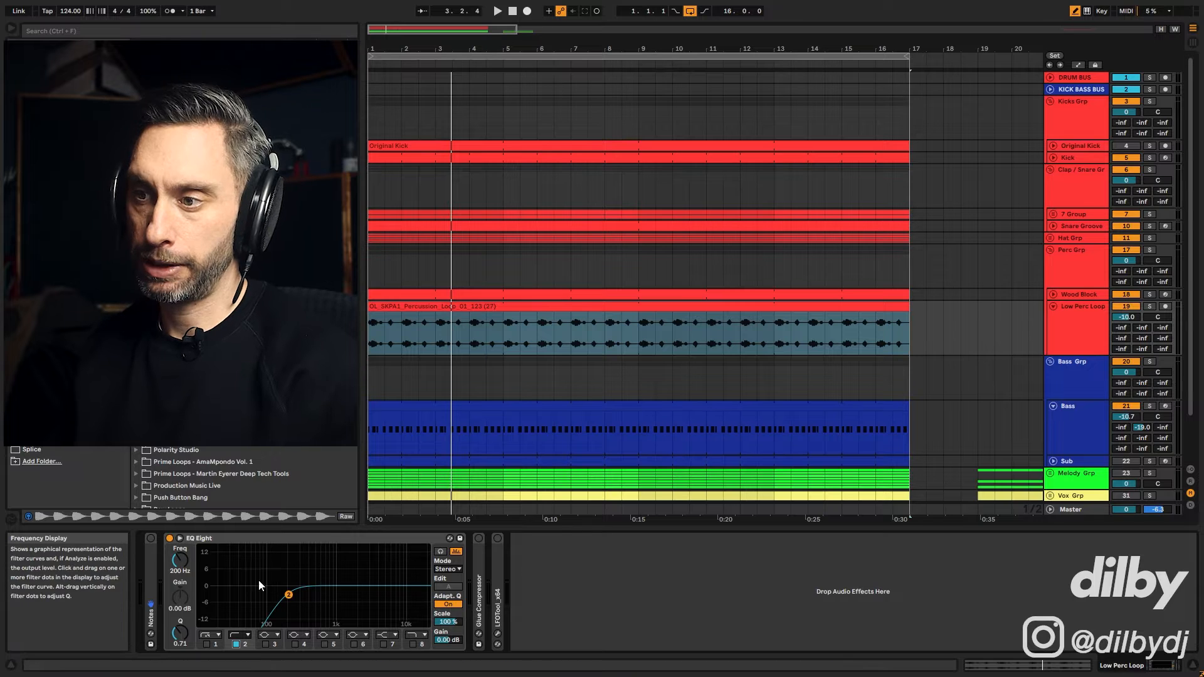
{"action": "key", "text": "space"}
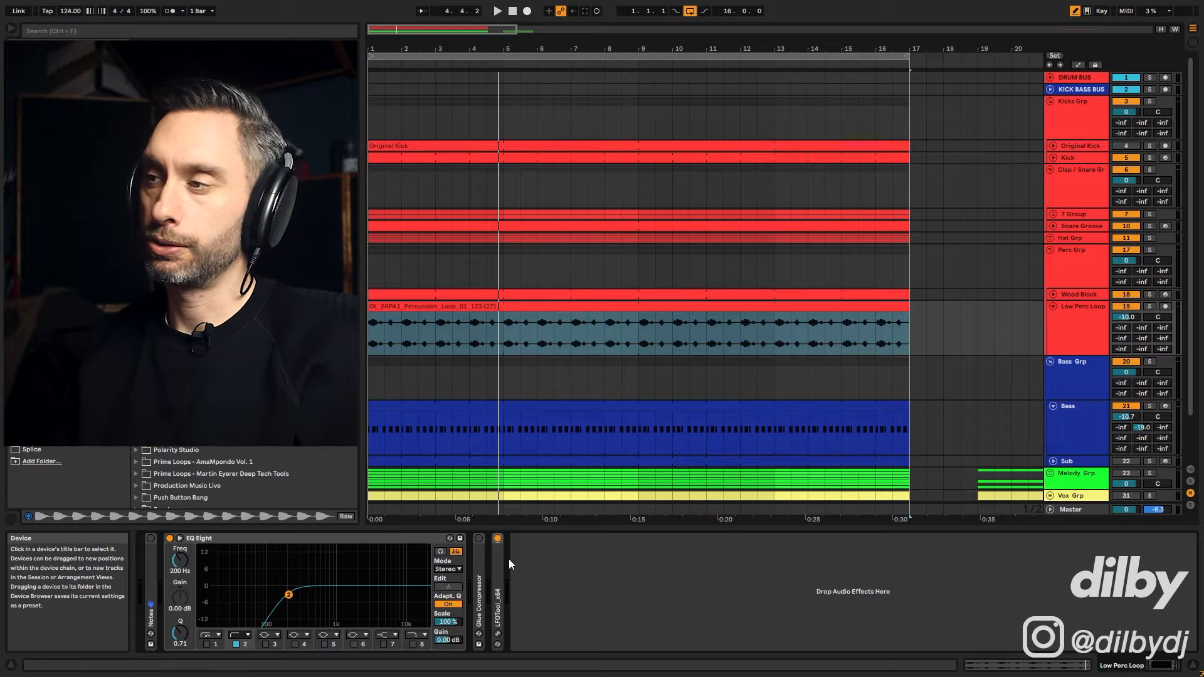
Collapse all track groups and solo the DRUM BUS.
{"action": "left_click", "coordinate": [1051, 103], "text": "alt"}
{"action": "left_click", "coordinate": [1051, 115], "text": "alt"}
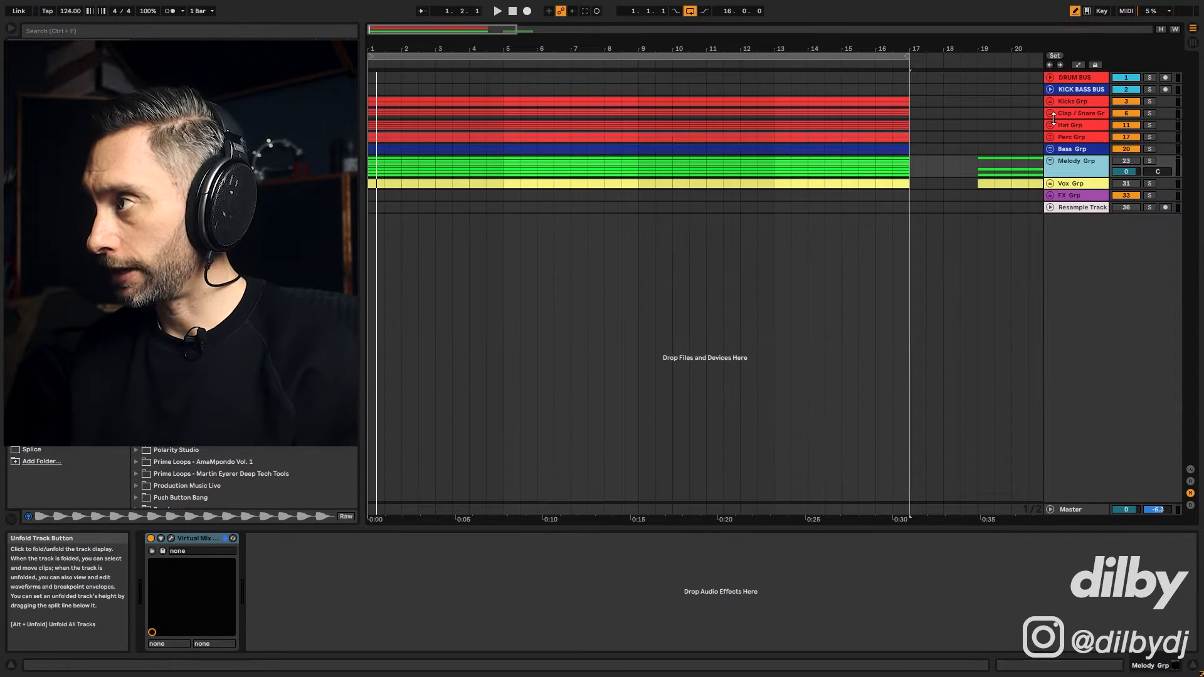
{"action": "left_click", "coordinate": [1147, 77]}
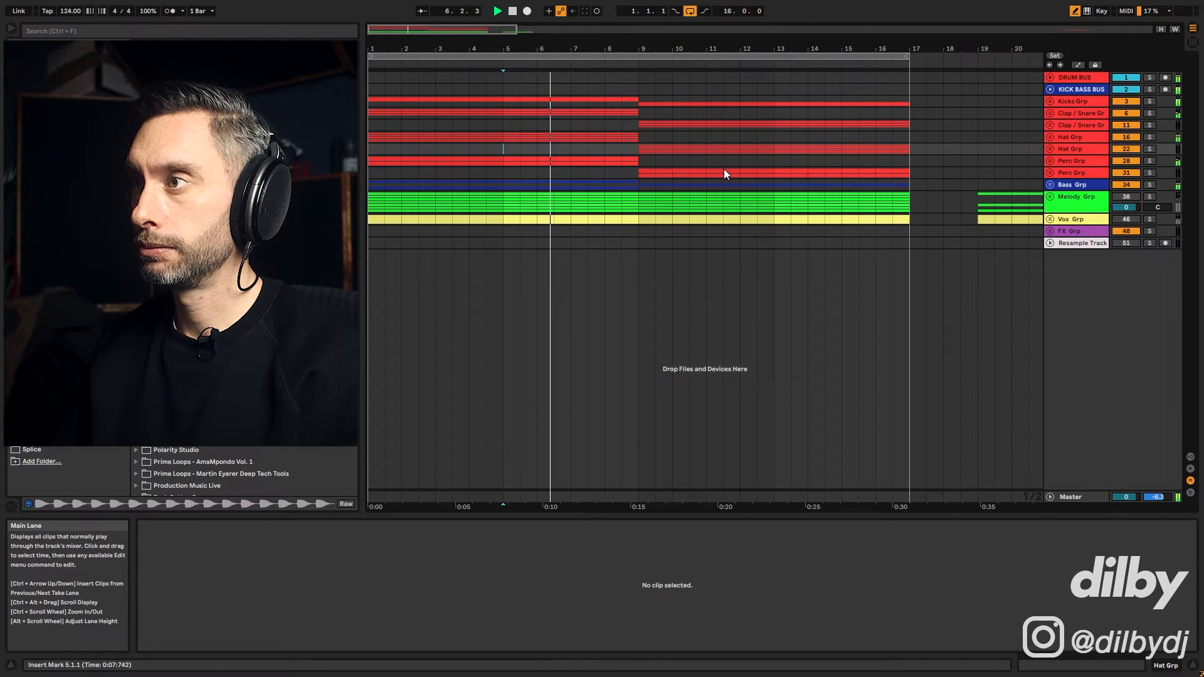
Play the second drum section from bar 10 and mark bars 5 to 7 in the second Clap / Snare Grp for comparison.
{"action": "left_click", "coordinate": [674, 82]}
{"action": "key", "text": "space"}
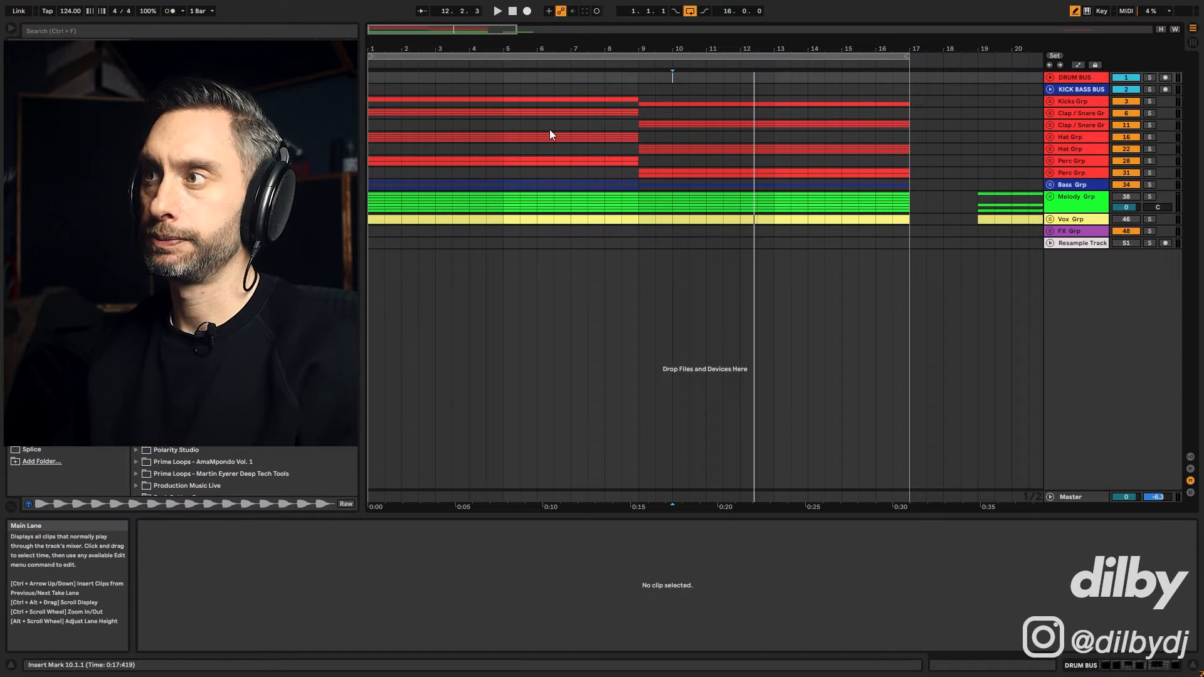
{"action": "left_click_drag", "start_coordinate": [561, 125], "coordinate": [506, 126]}
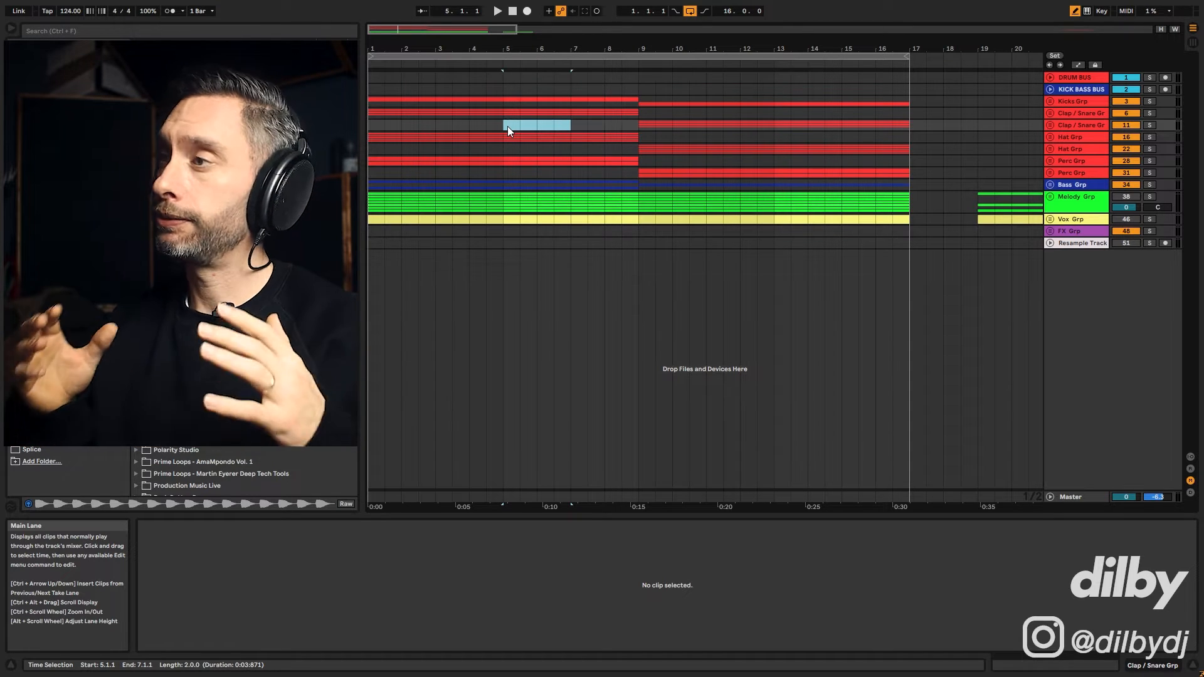
{"action": "left_click", "coordinate": [1052, 186]}
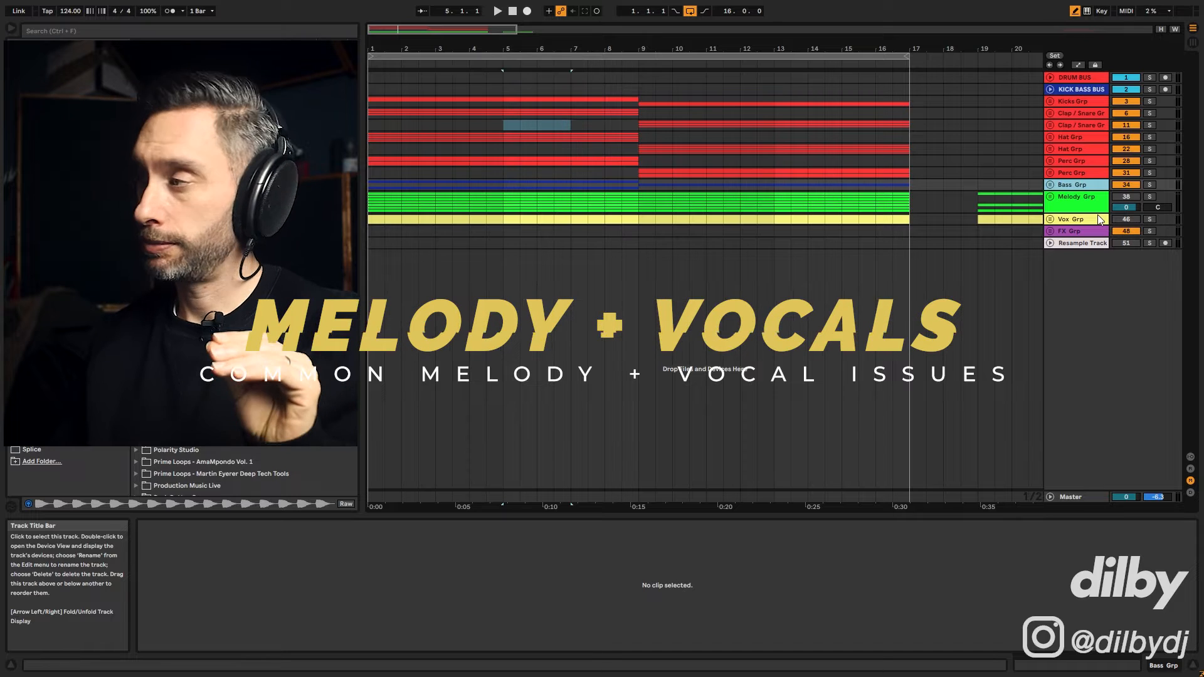
Activate and unfold the Melody Grp and set the playback start to bar 9.
{"action": "left_click", "coordinate": [1125, 196]}
{"action": "left_click", "coordinate": [1050, 197]}
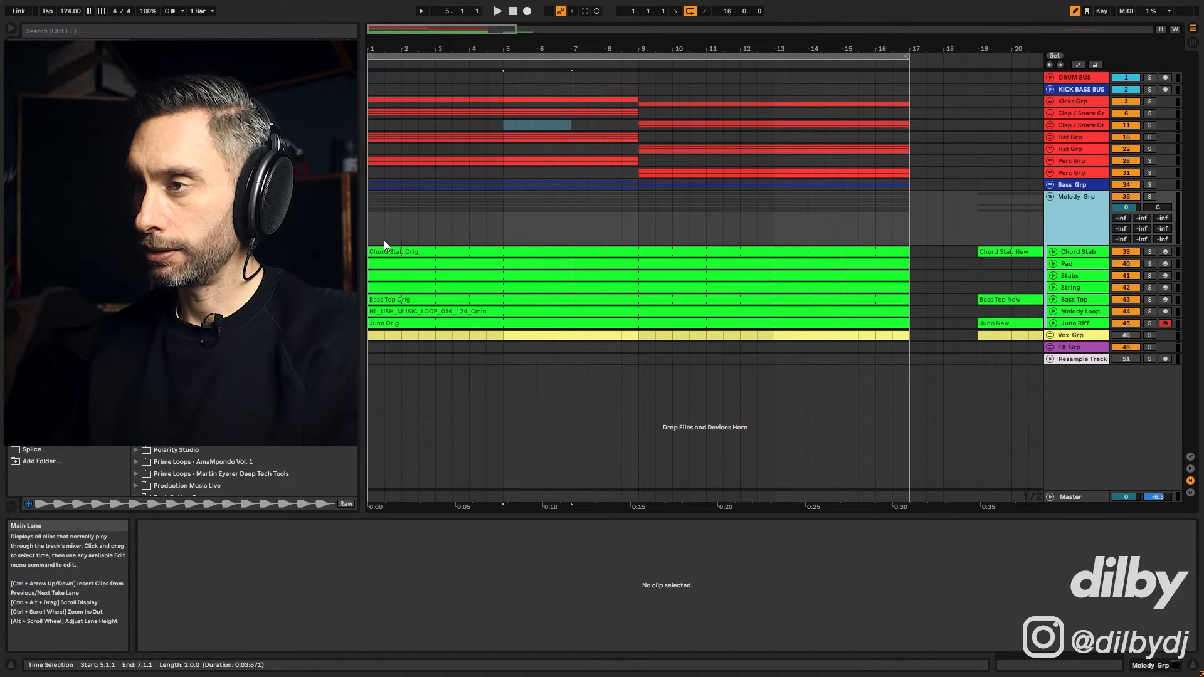
{"action": "left_click", "coordinate": [390, 252]}
{"action": "left_click", "coordinate": [638, 226]}
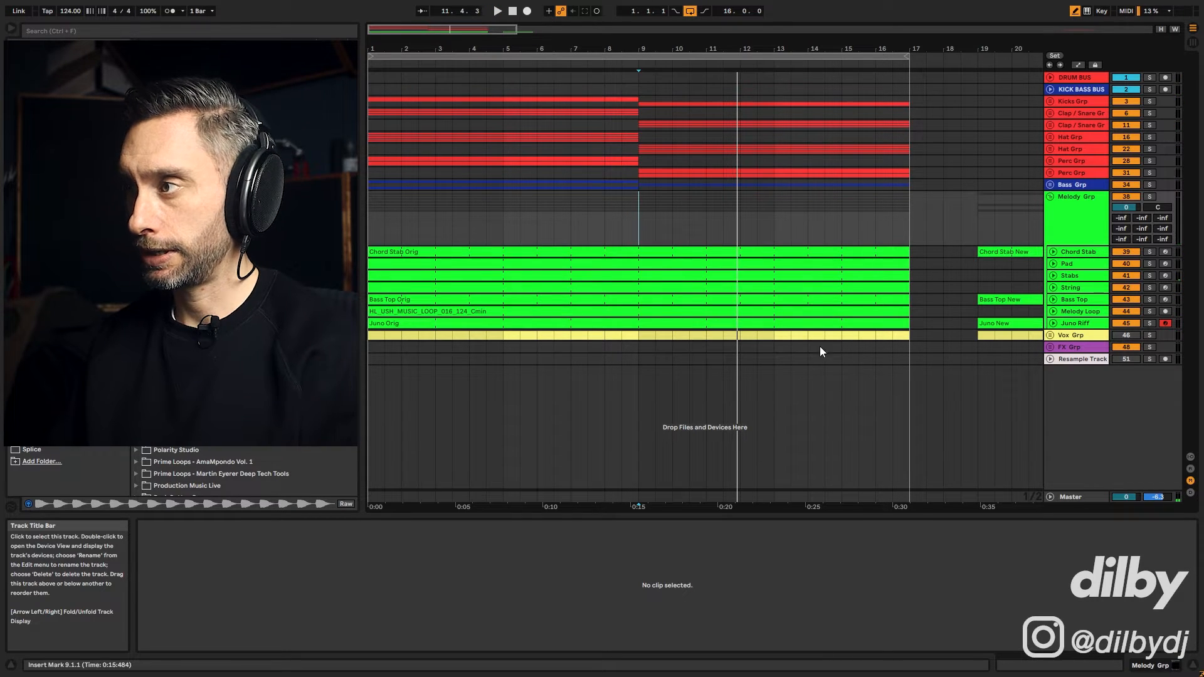
Solo the Chord Stab track, play it and add the Bass Grp to the solo.
{"action": "left_click", "coordinate": [1149, 253]}
{"action": "key", "text": "space"}
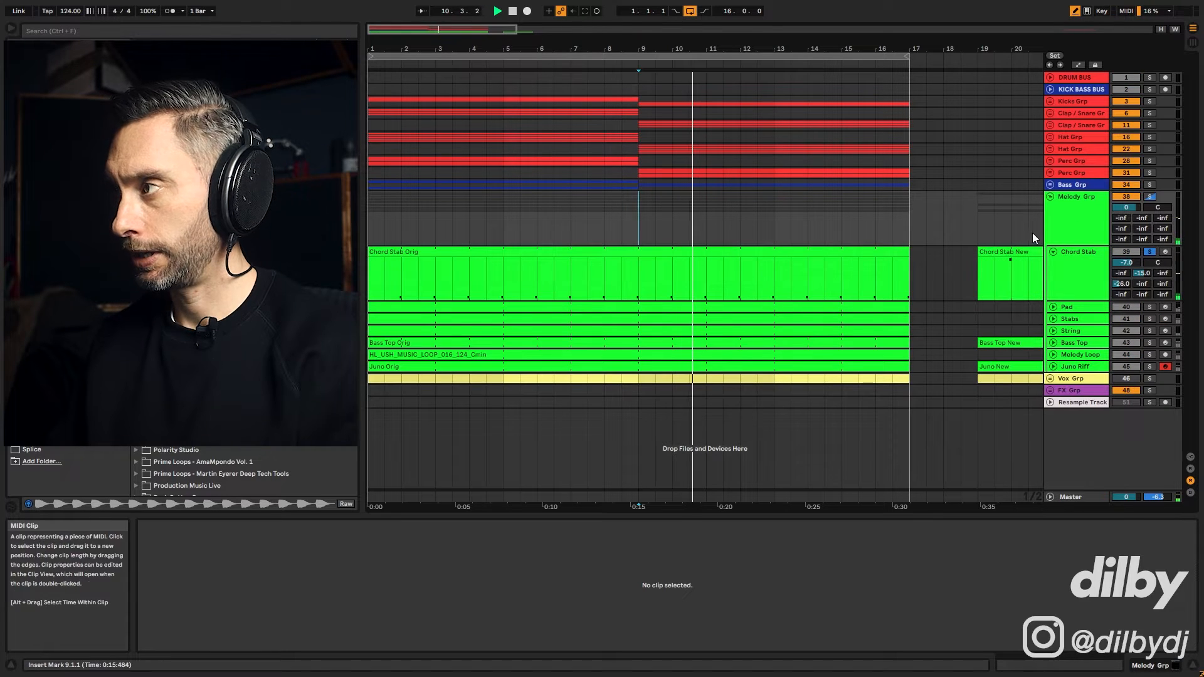
{"action": "left_click", "coordinate": [1149, 184]}
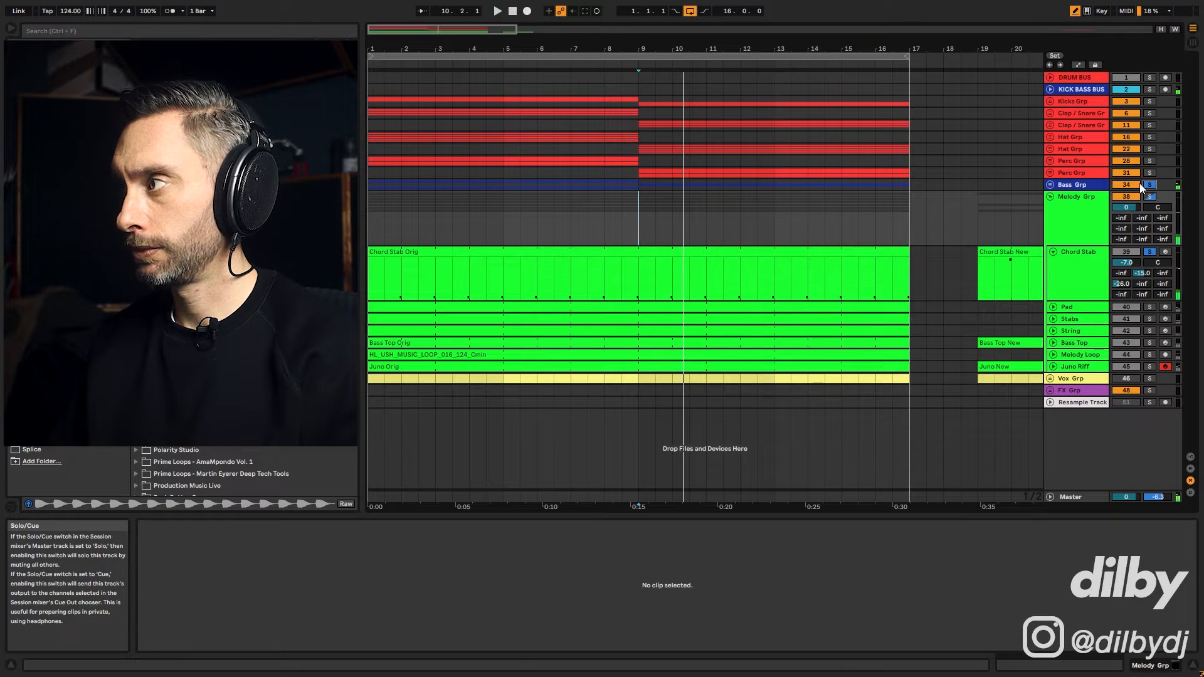
Show the Chord Stab track's devices and listen to its original part together with the bass.
{"action": "double_click", "coordinate": [1074, 252]}
{"action": "left_click", "coordinate": [1015, 252]}
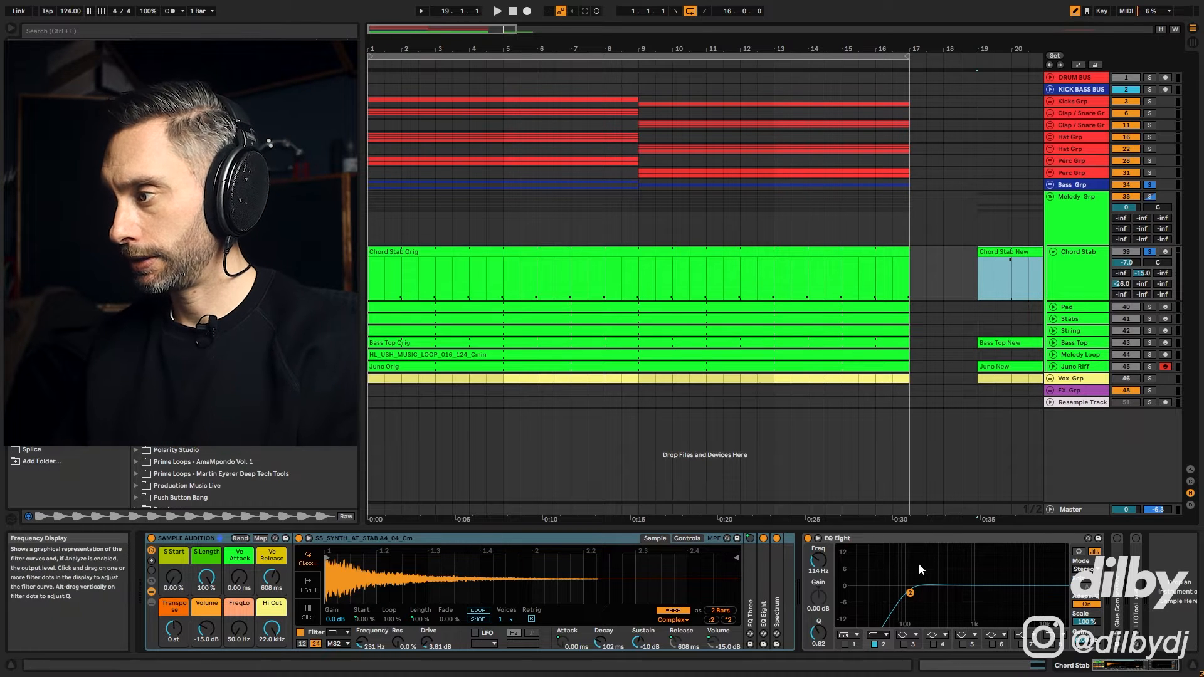
{"action": "key", "text": "space"}
{"action": "left_click", "coordinate": [756, 280]}
{"action": "key", "text": "space"}
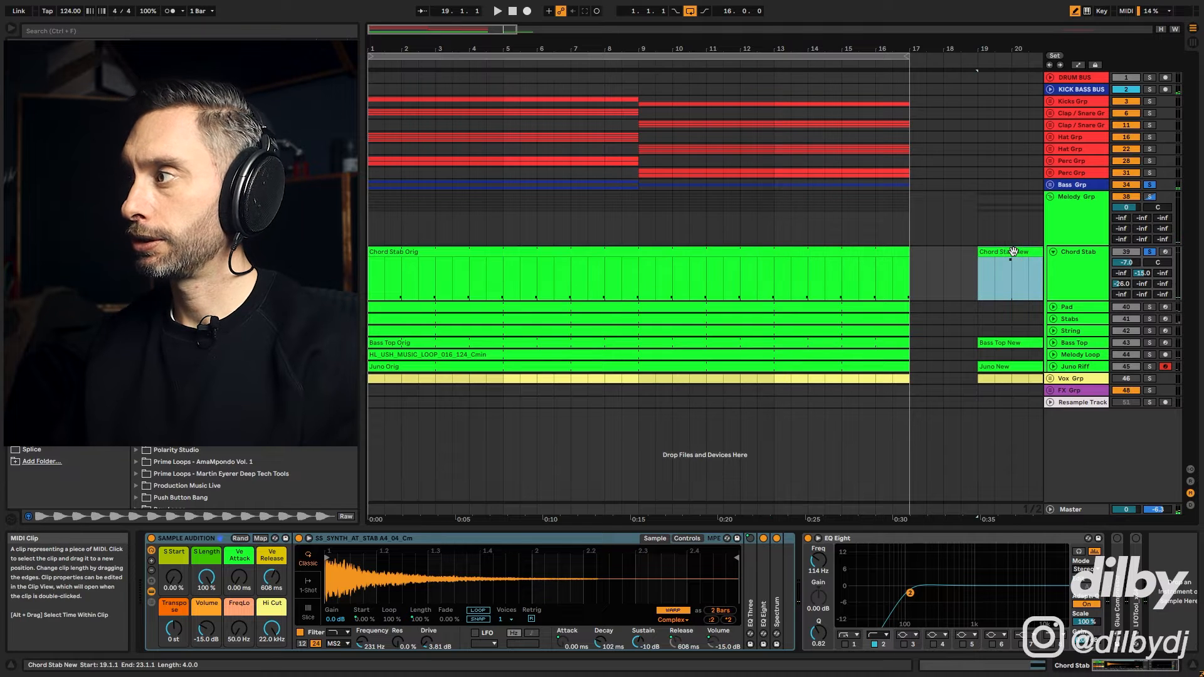
Place the Chord Stab New clip over bars 9 to 17 of the Chord Stab track and listen to it with the bass.
{"action": "mouse_move", "coordinate": [1013, 251]}
{"action": "left_mouse_down"}
{"action": "mouse_move", "coordinate": [750, 251]}
{"action": "mouse_move", "coordinate": [909, 253]}
{"action": "left_mouse_up"}
{"action": "left_click", "coordinate": [692, 280]}
{"action": "key", "text": "space"}
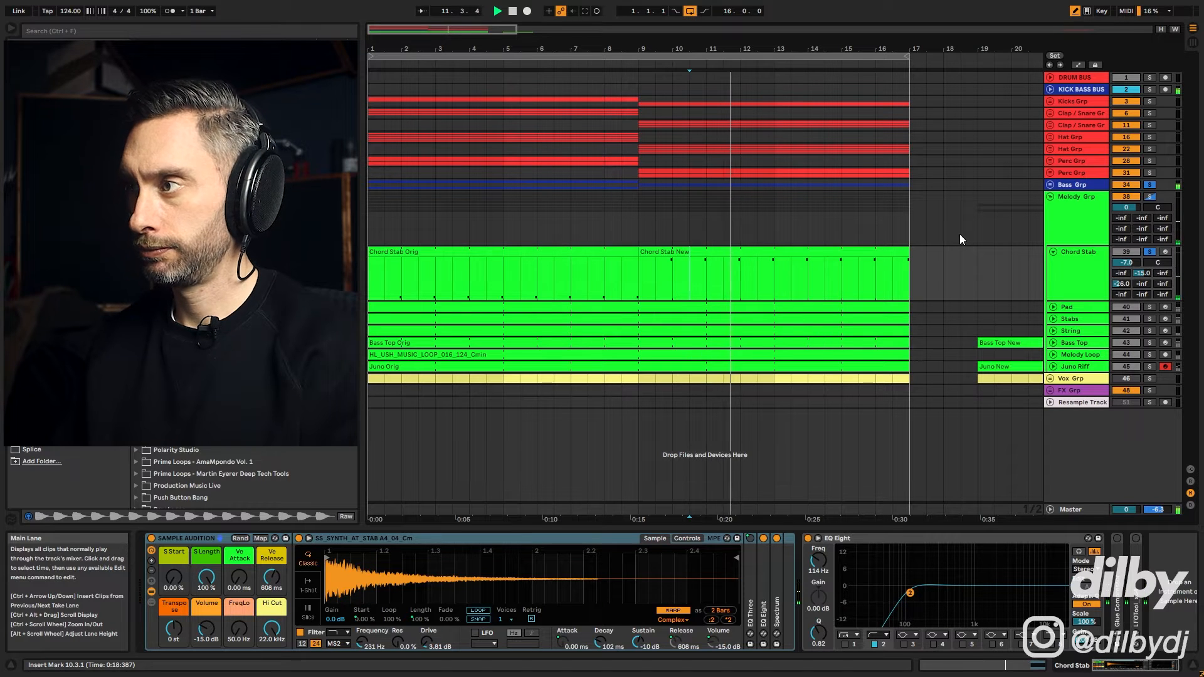
{"action": "key", "text": "space"}
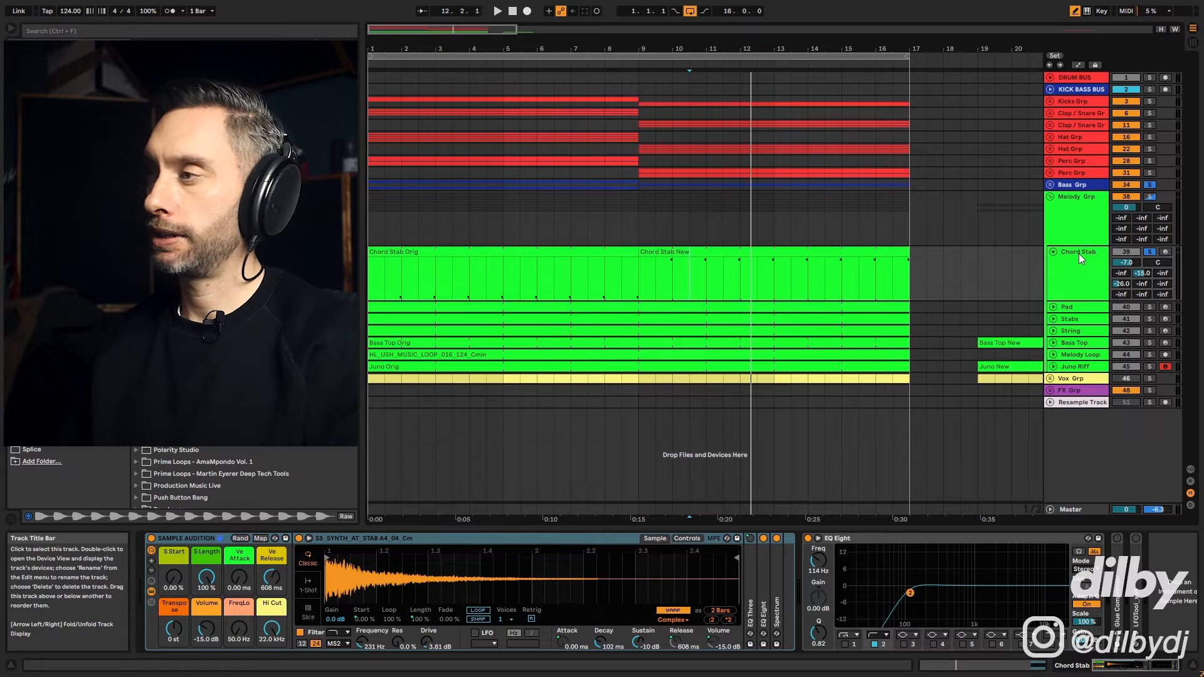
Add the Stabs track to the solo and play it alongside the chord stab and bass.
{"action": "left_click", "coordinate": [1072, 318]}
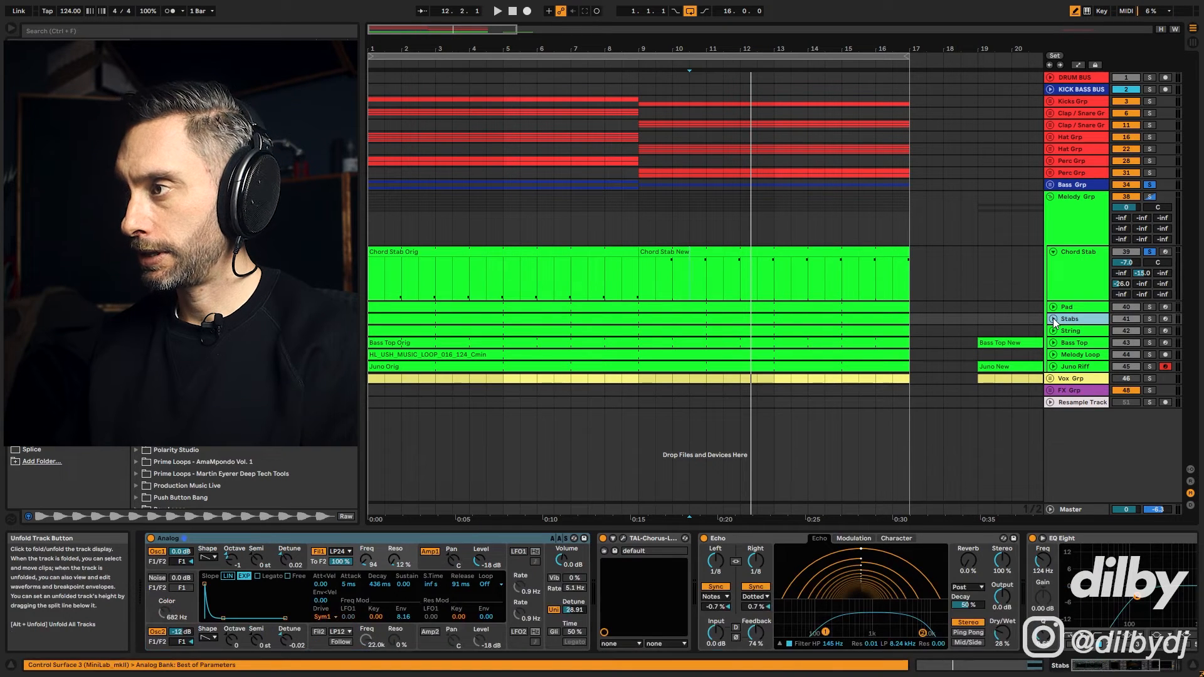
{"action": "left_click", "coordinate": [1150, 318]}
{"action": "key", "text": "space"}
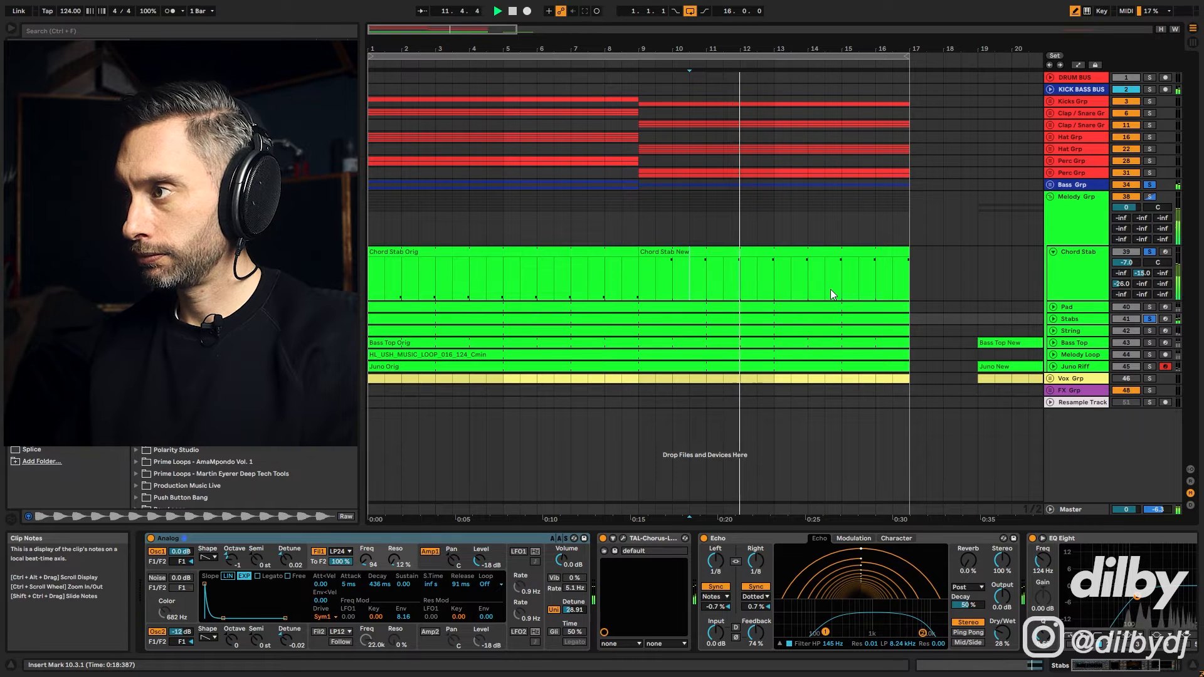
{"action": "key", "text": "space"}
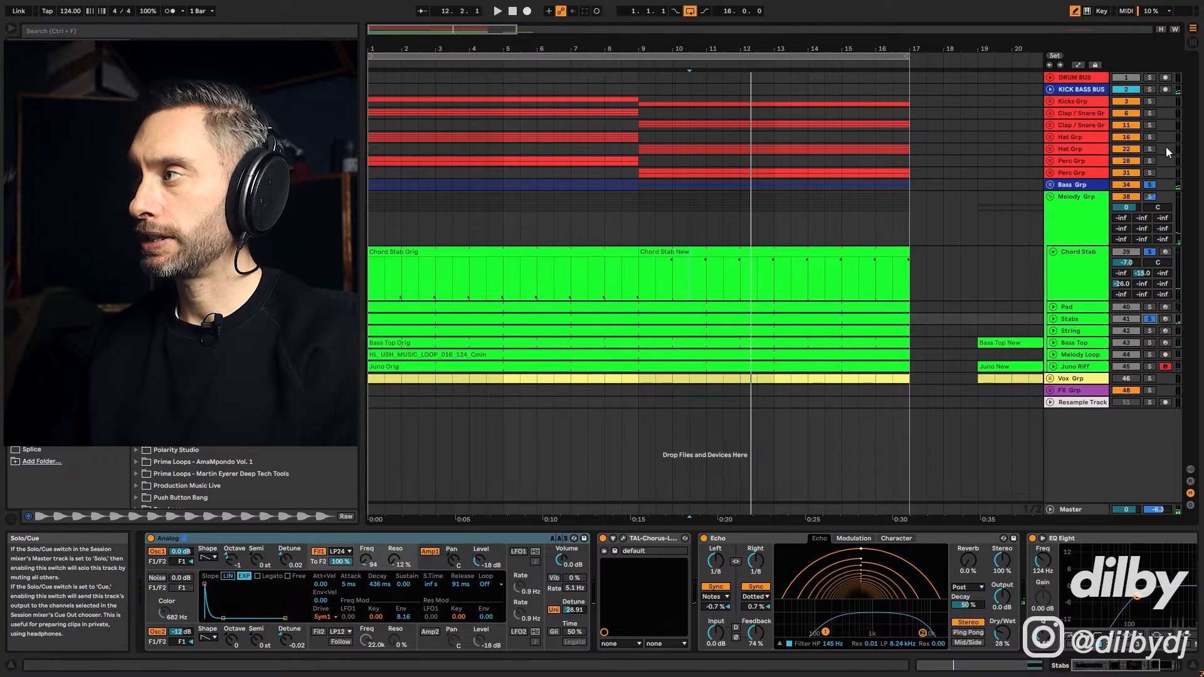
Add the KICK BASS BUS and DRUM BUS to the solo and start playback.
{"action": "left_click", "coordinate": [1150, 89]}
{"action": "left_click", "coordinate": [1149, 78]}
{"action": "key", "text": "space"}
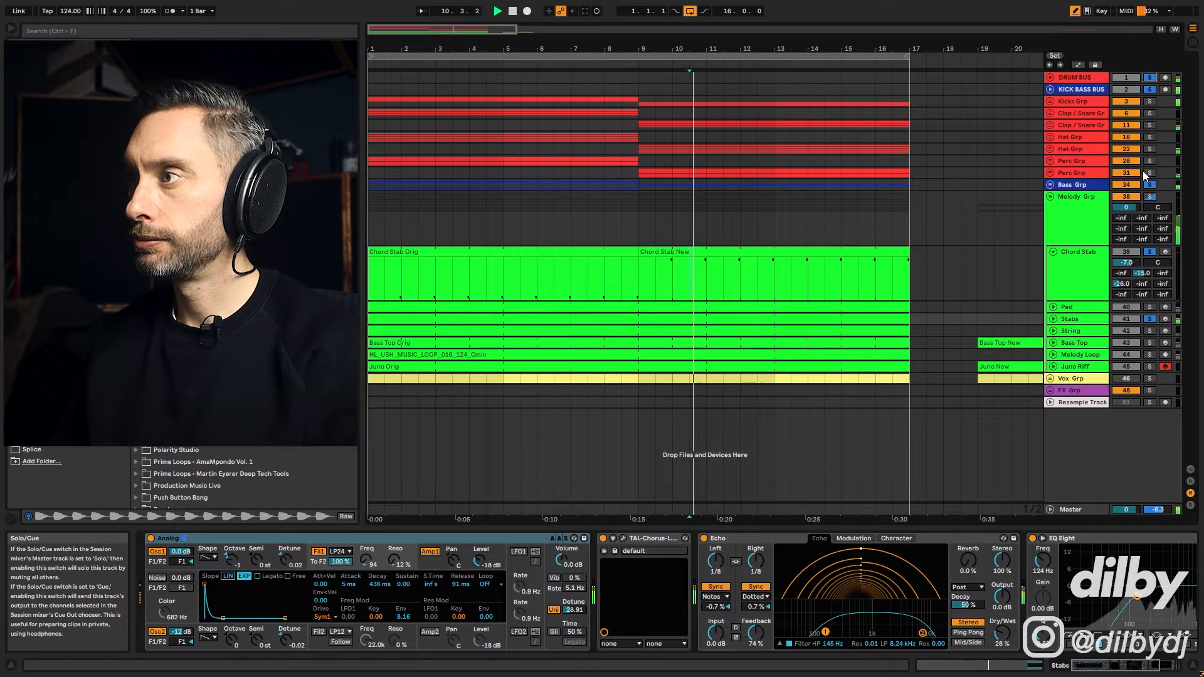
Deactivate the Pad, String, Bass Top, Melody Loop and Juno Riff tracks during playback.
{"action": "left_click", "coordinate": [1127, 308]}
{"action": "left_click", "coordinate": [1130, 332]}
{"action": "left_click", "coordinate": [1127, 343]}
{"action": "left_click", "coordinate": [1129, 366]}
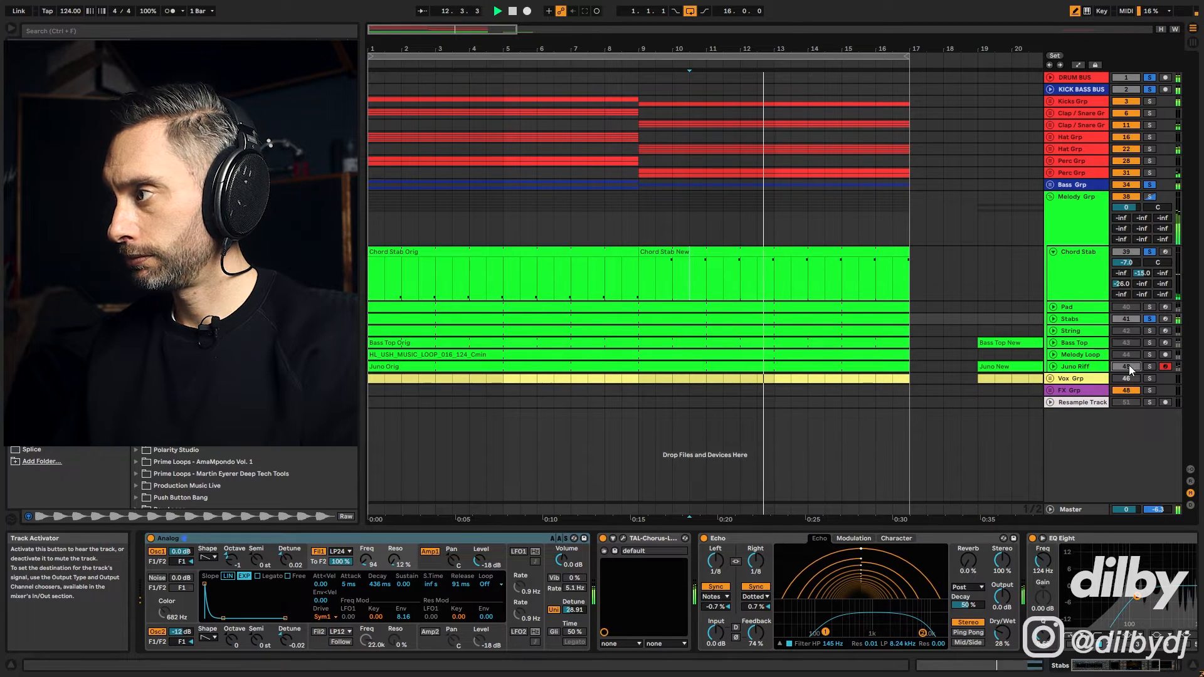
{"action": "key", "text": "space"}
Raise the filter envelope amount to 47 in the Chord Stab sampler's controls while playing from bar 9.
{"action": "left_click", "coordinate": [652, 265]}
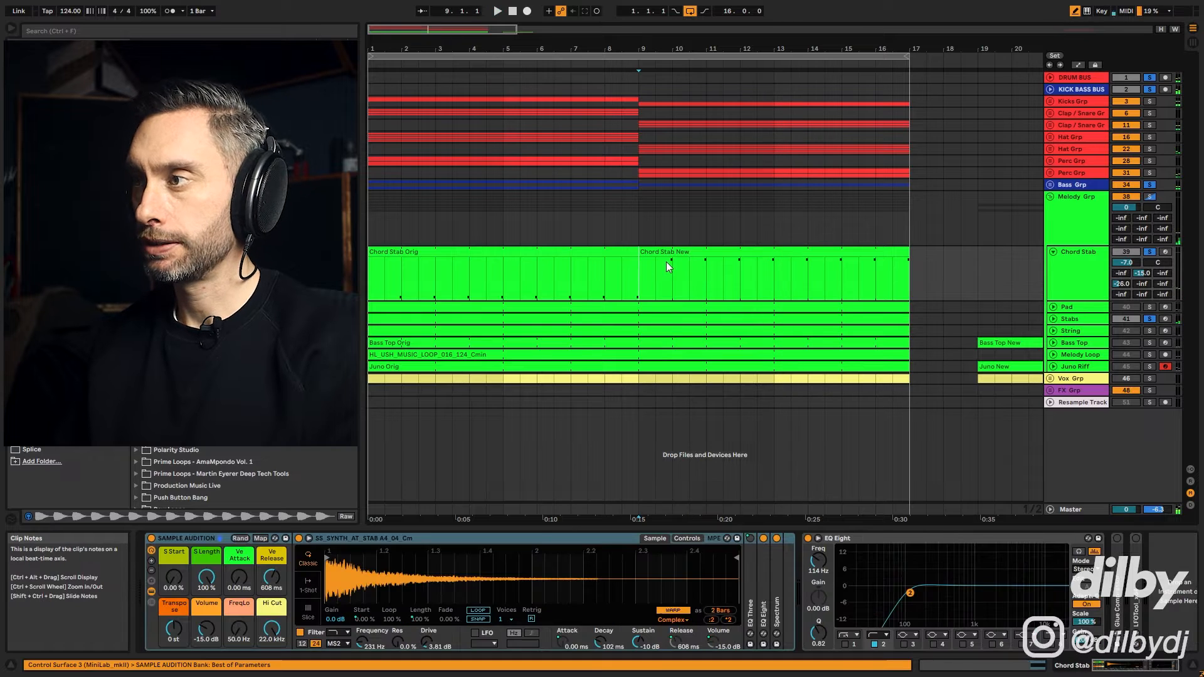
{"action": "left_click", "coordinate": [687, 538]}
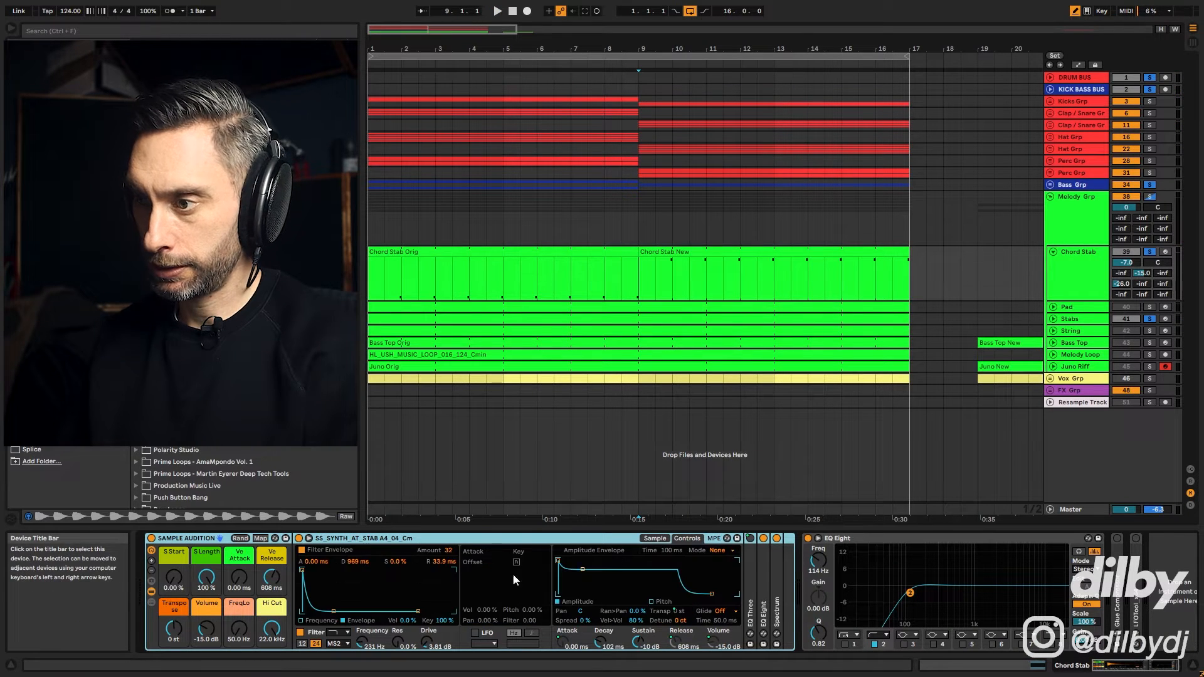
{"action": "left_click", "coordinate": [448, 551]}
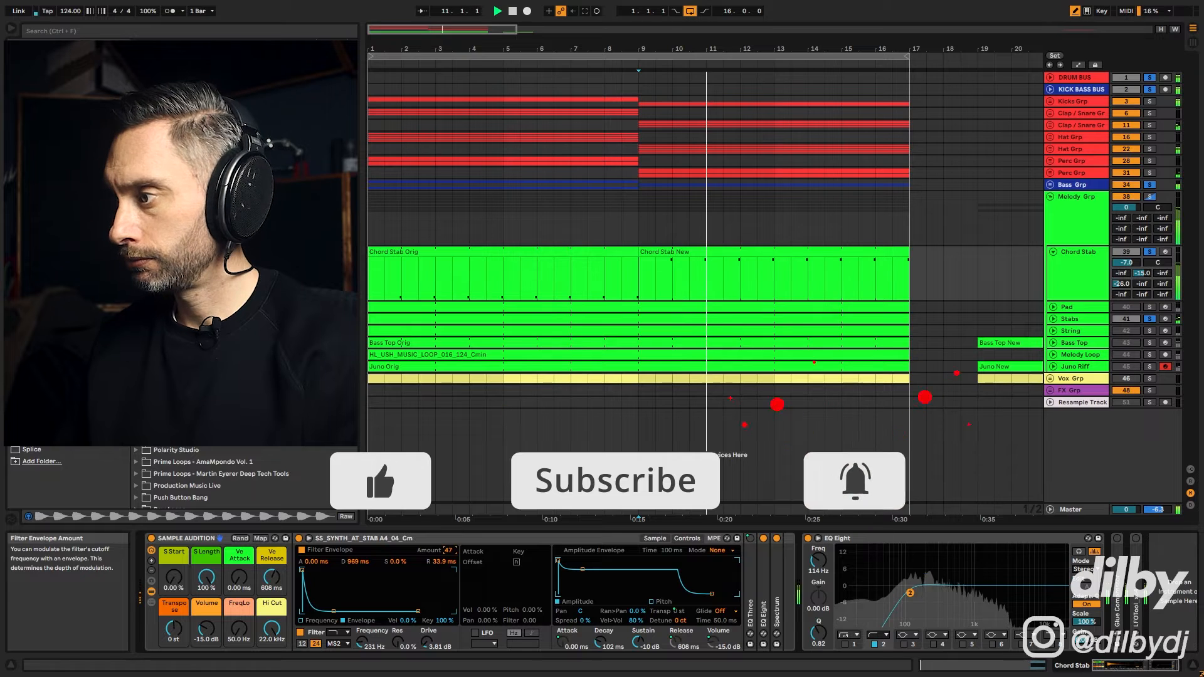
{"action": "left_click_drag", "start_coordinate": [449, 551], "coordinate": [449, 550]}
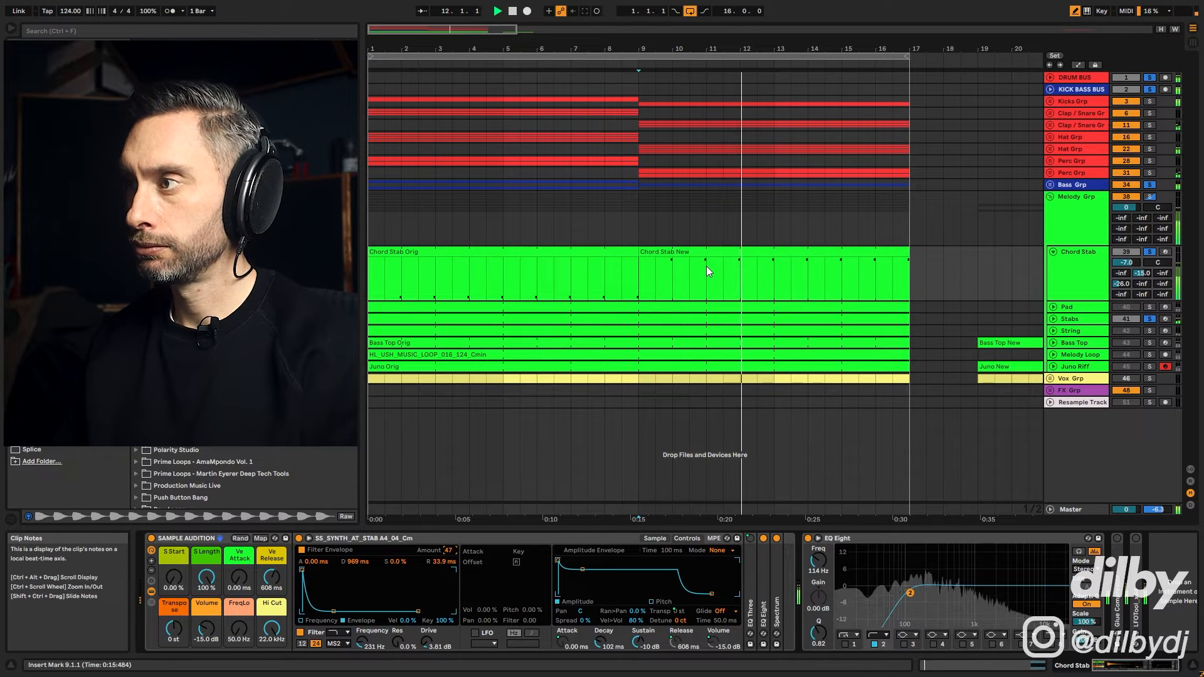
Solo the Bass Top track and play it from bar 9, adding the Bass group to the solo.
{"action": "key", "text": "space"}
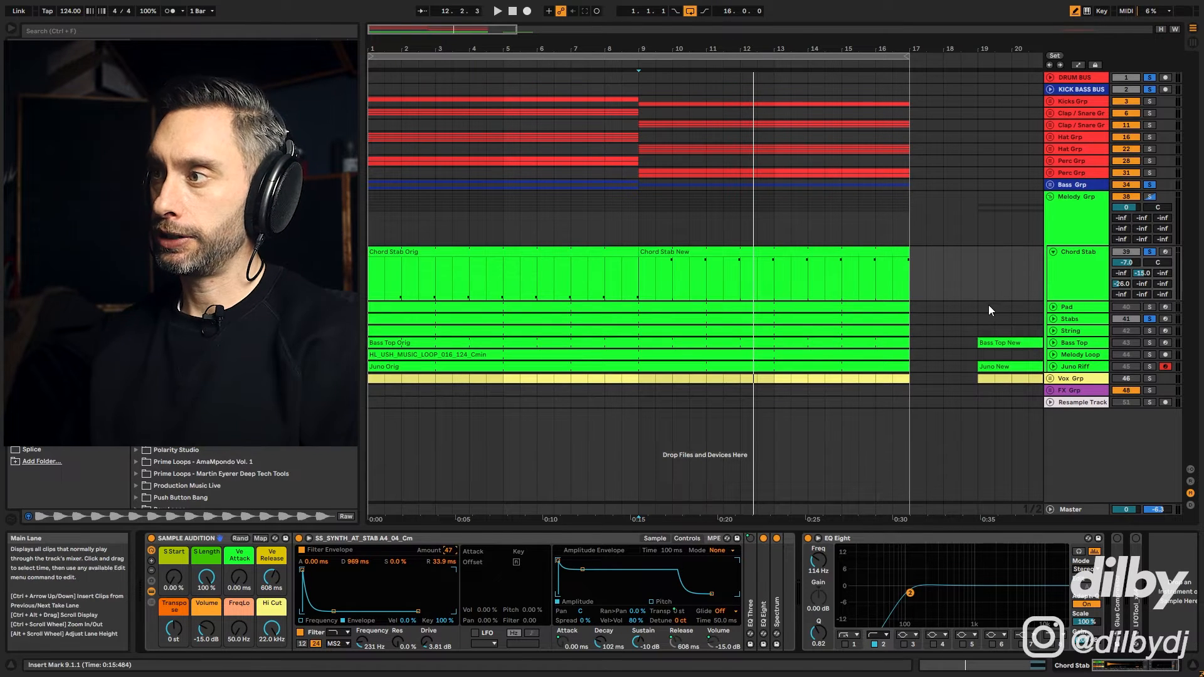
{"action": "left_click", "coordinate": [1080, 318]}
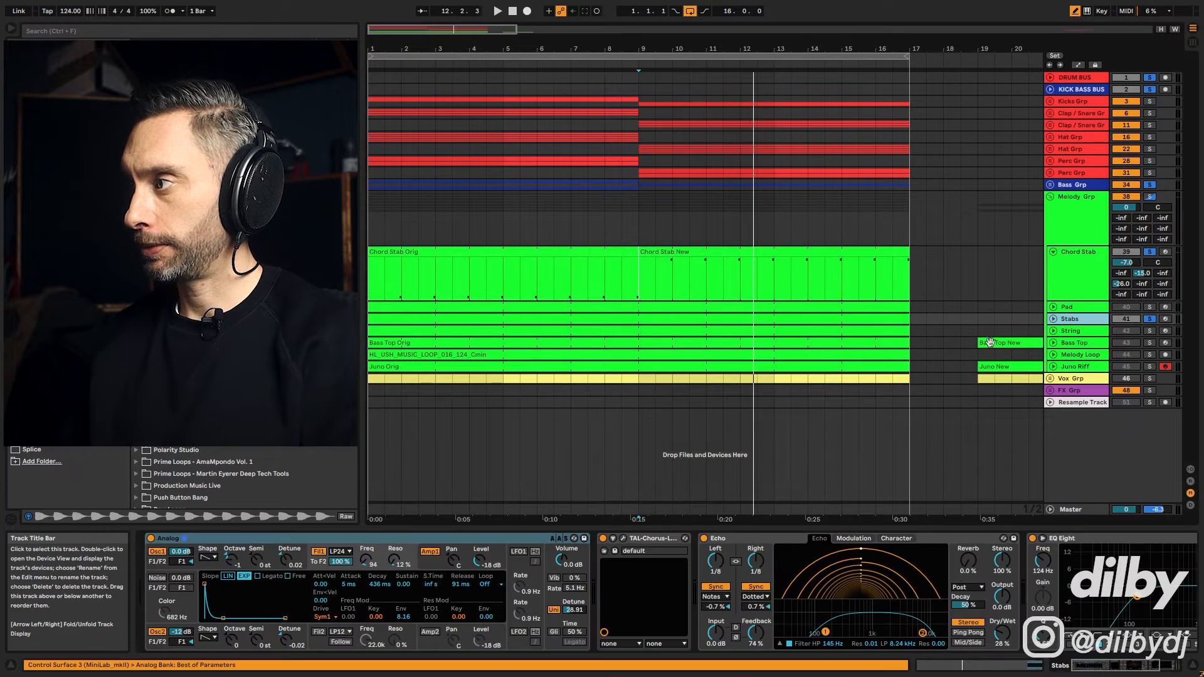
{"action": "left_click", "coordinate": [1075, 343]}
{"action": "key", "text": "space"}
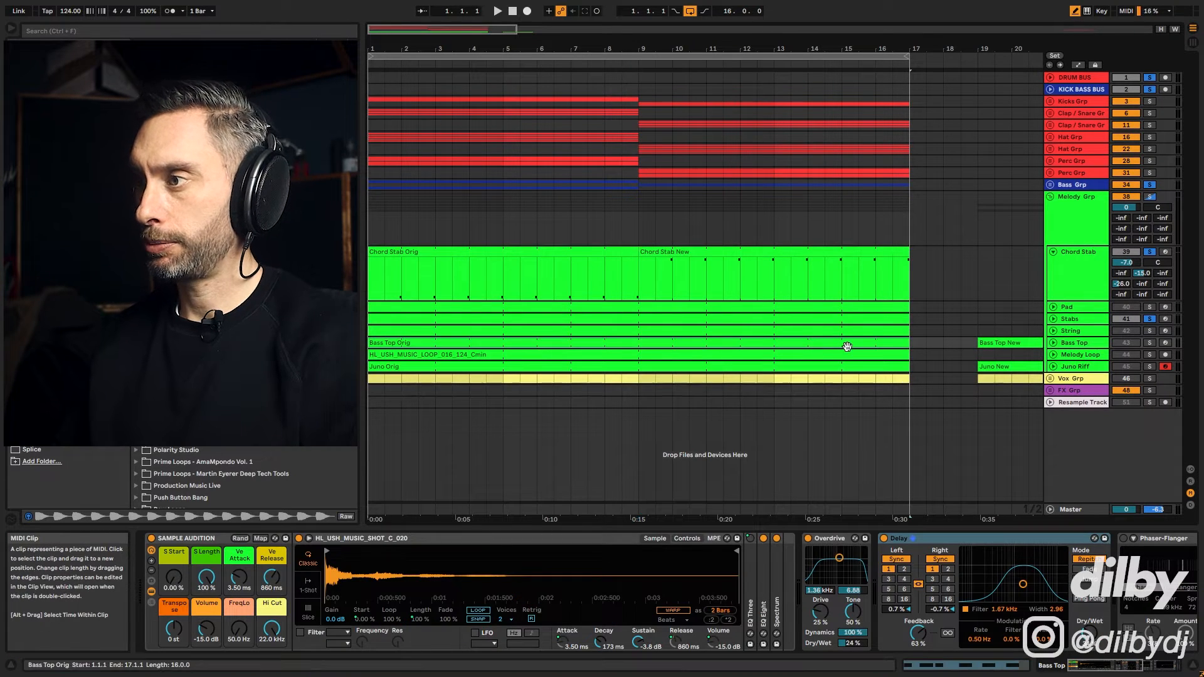
{"action": "left_click", "coordinate": [1054, 345]}
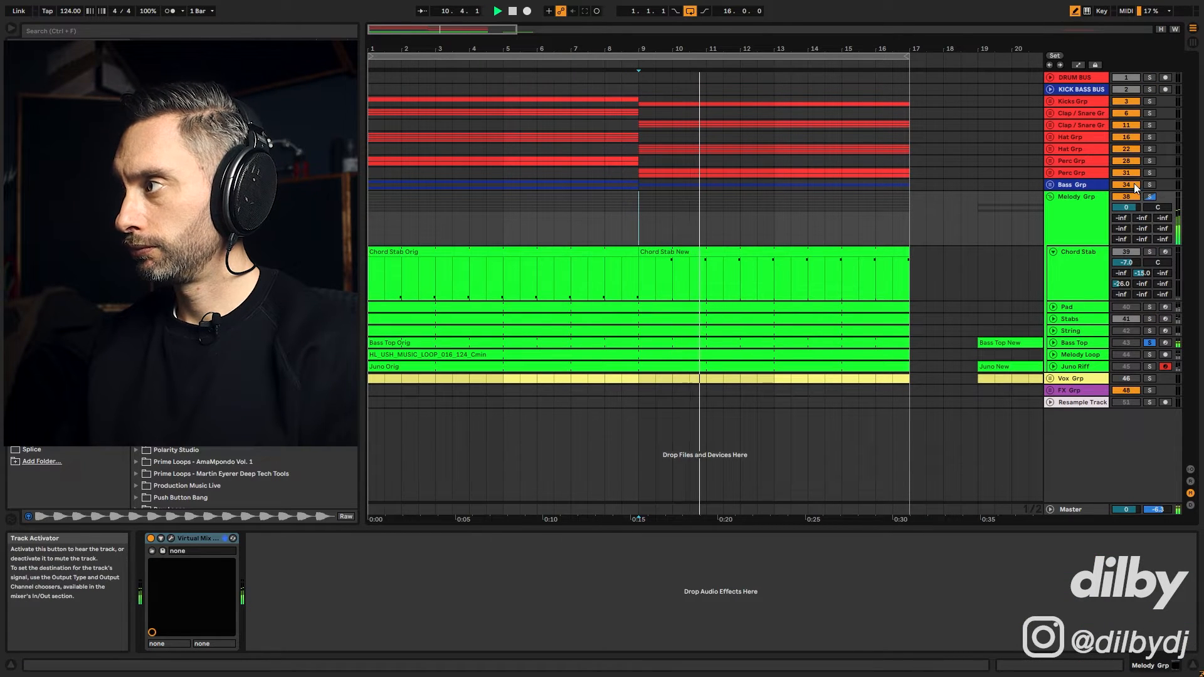
{"action": "left_click", "coordinate": [1150, 184]}
{"action": "key", "text": "space"}
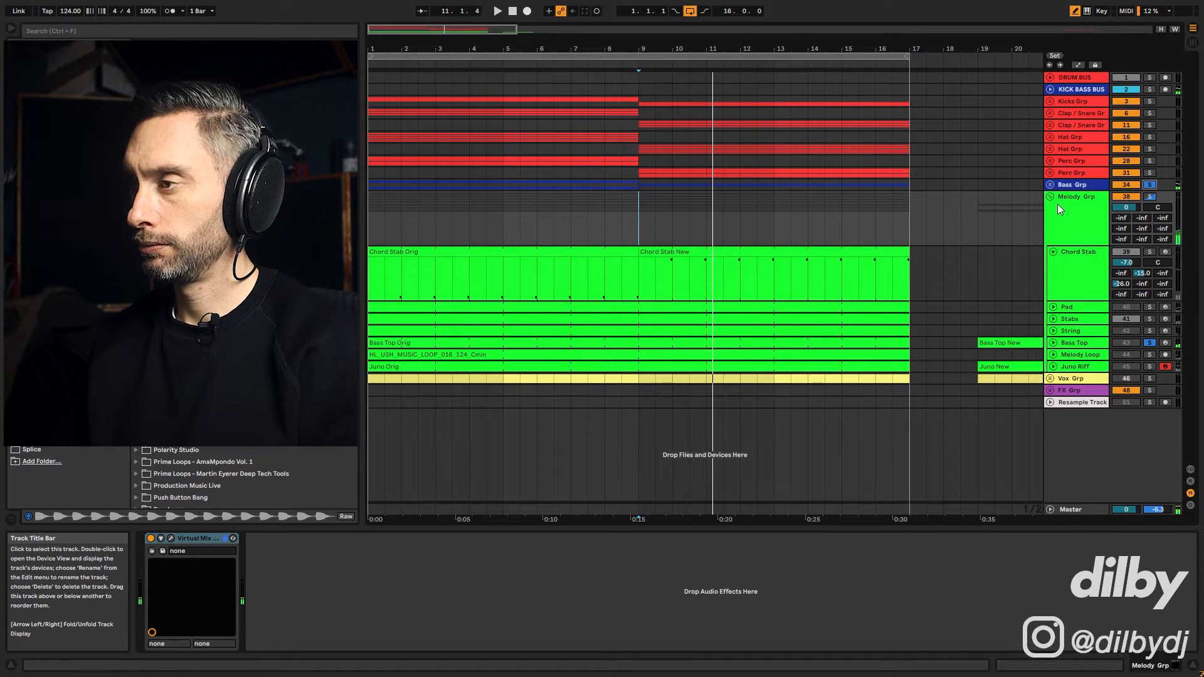
Delete the Bass Top part between bars 9 and 17, and clear the track solos.
{"action": "left_click", "coordinate": [503, 205]}
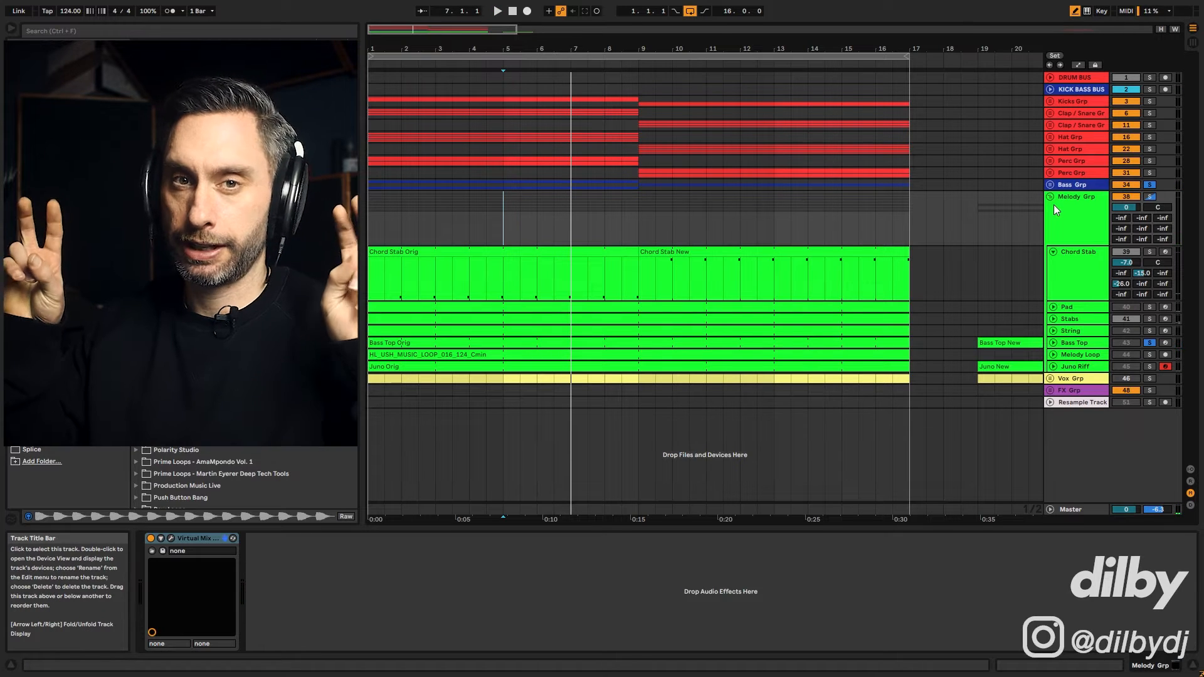
{"action": "left_click", "coordinate": [630, 208]}
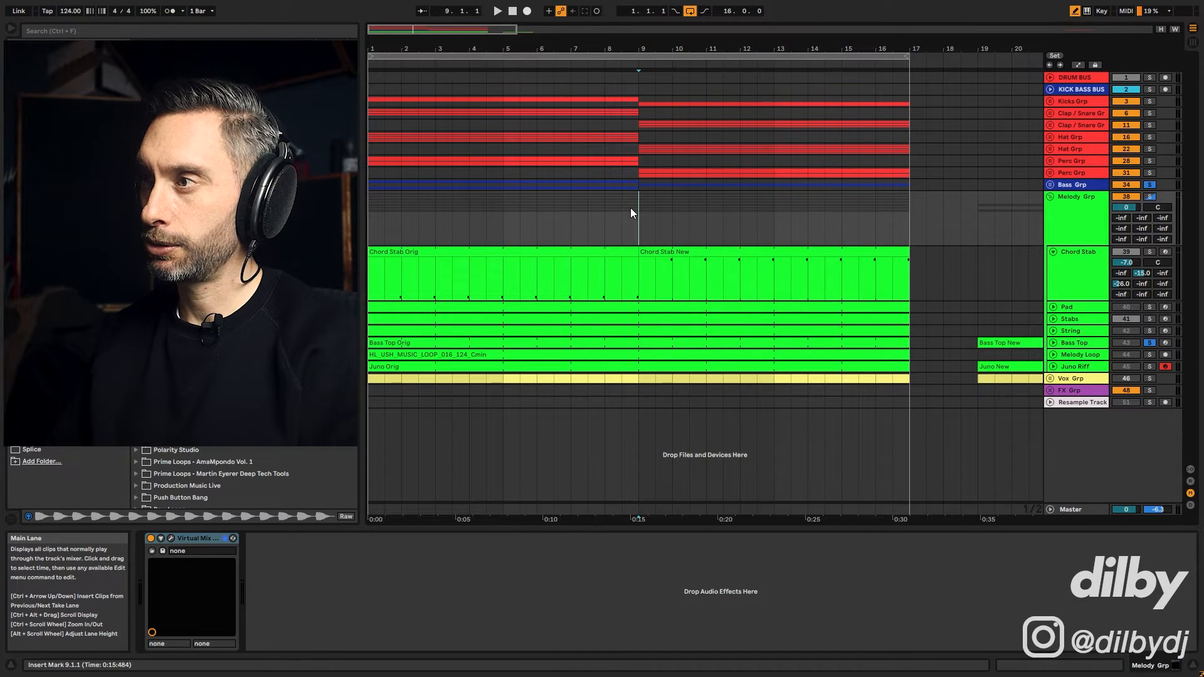
{"action": "left_click", "coordinate": [1080, 343]}
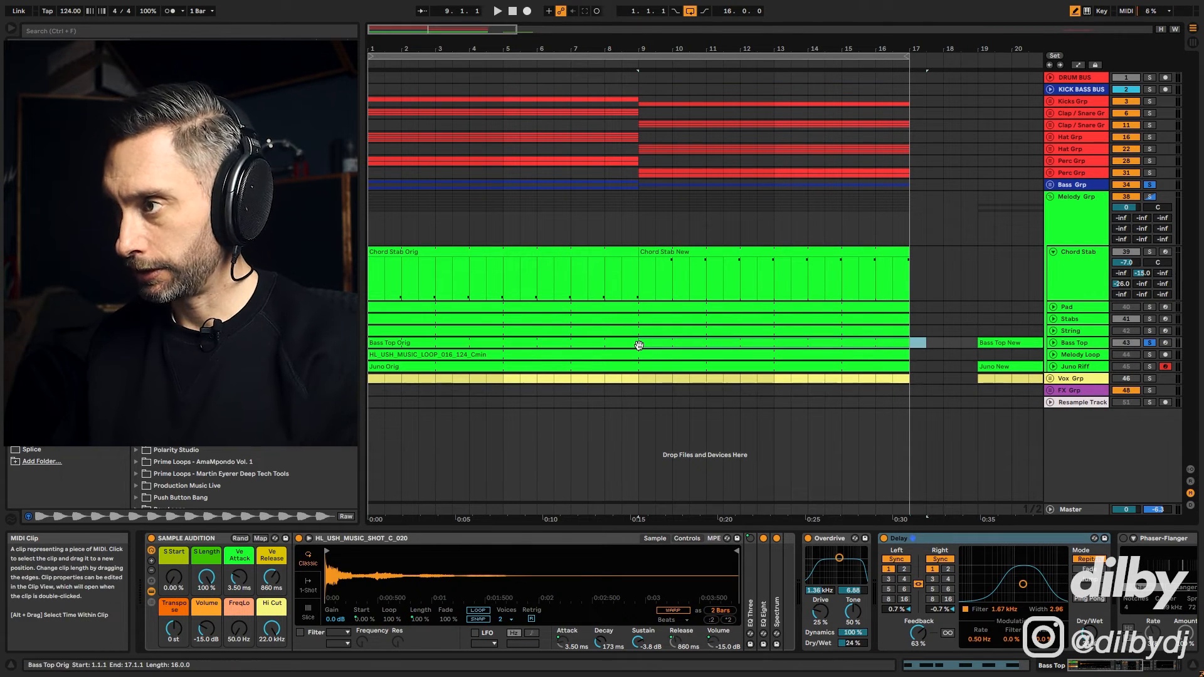
{"action": "key", "text": "Delete"}
{"action": "left_click", "coordinate": [643, 234]}
{"action": "left_click", "coordinate": [1150, 343]}
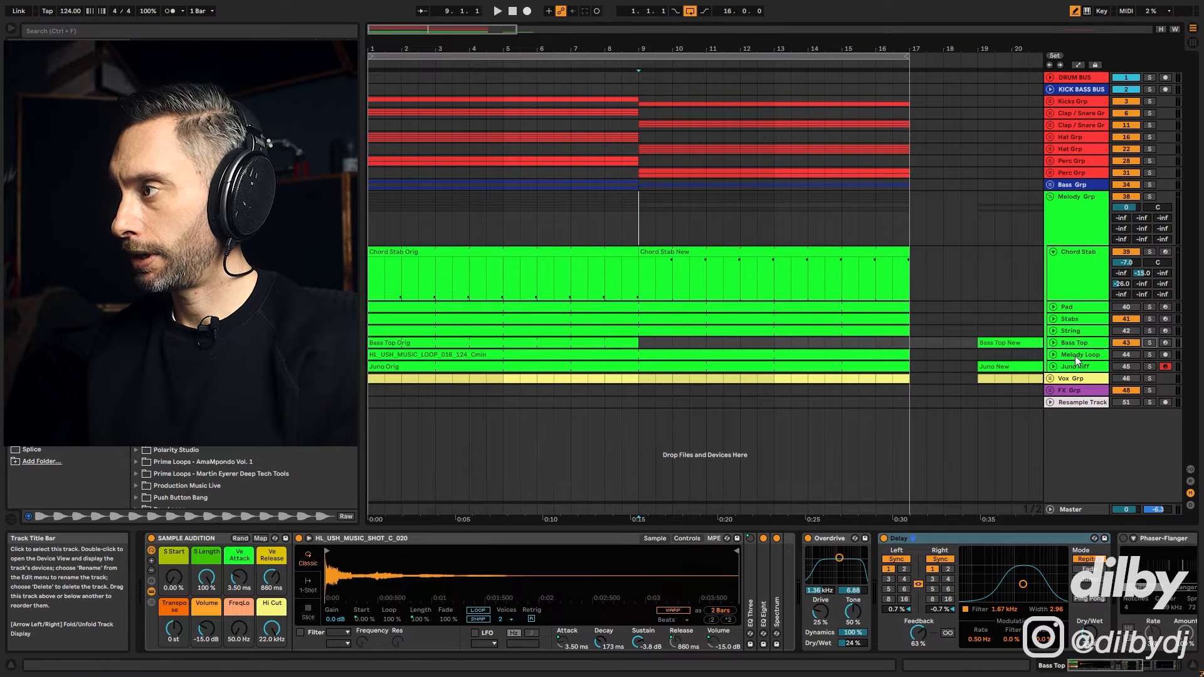
Activate the Melody Loop track and play it soloed from bar 9.
{"action": "left_click", "coordinate": [1087, 355]}
{"action": "left_click", "coordinate": [1118, 355]}
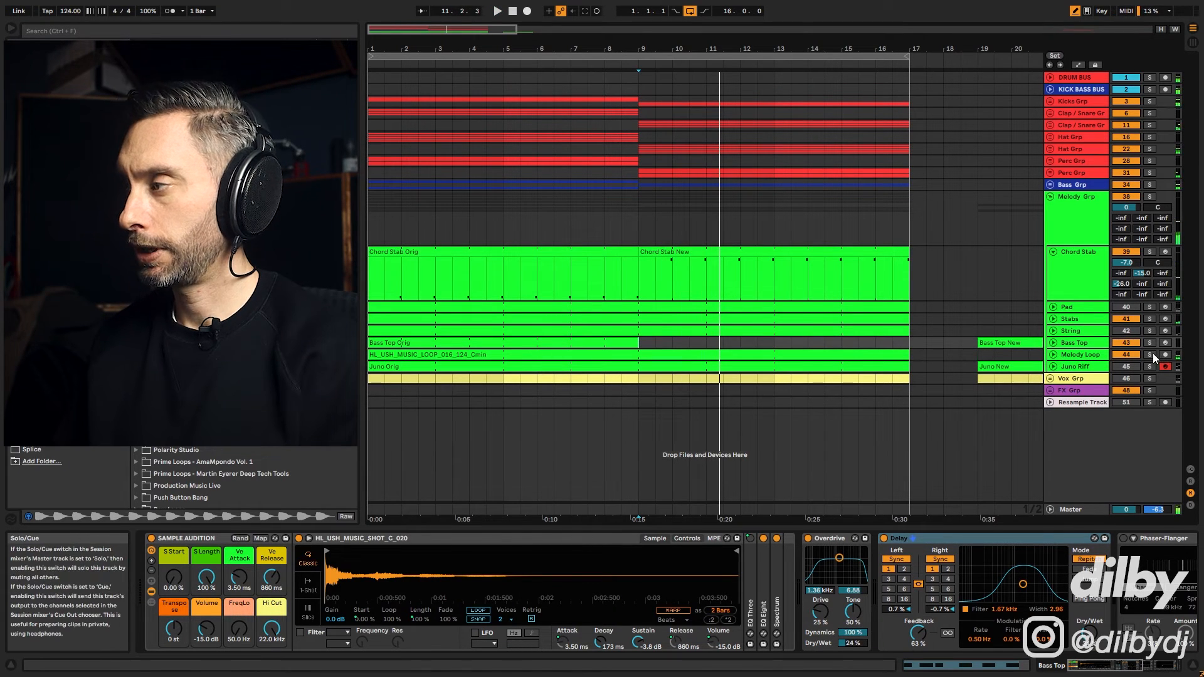
{"action": "key", "text": "space"}
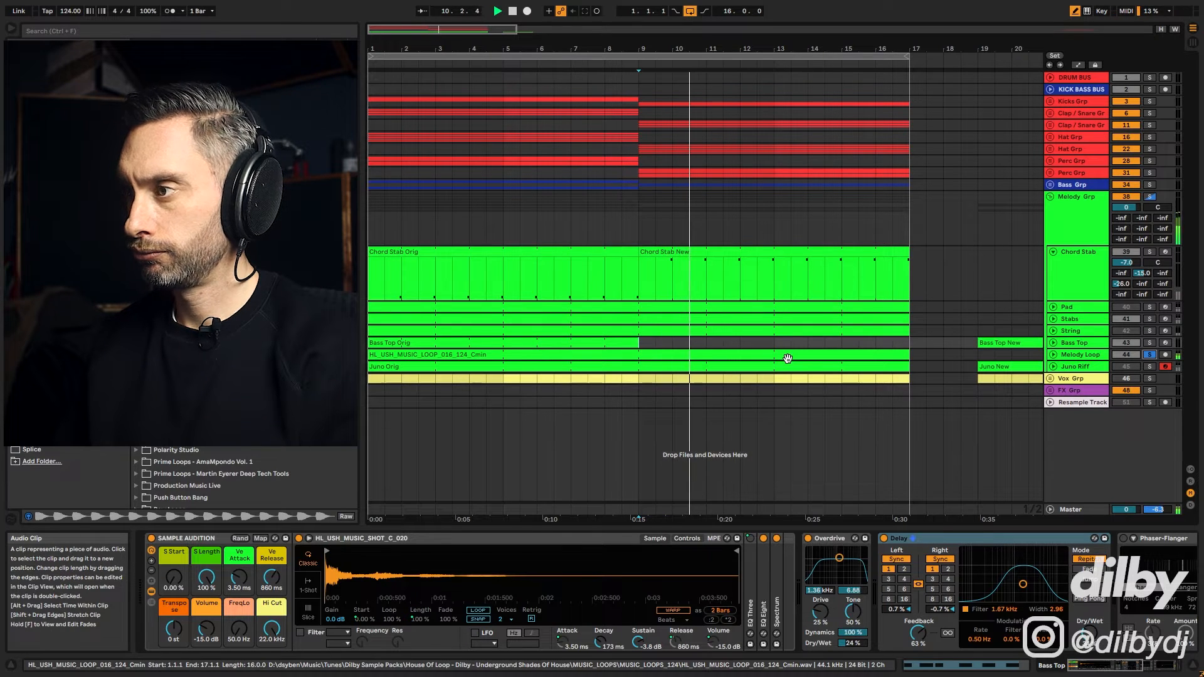
{"action": "key", "text": "space"}
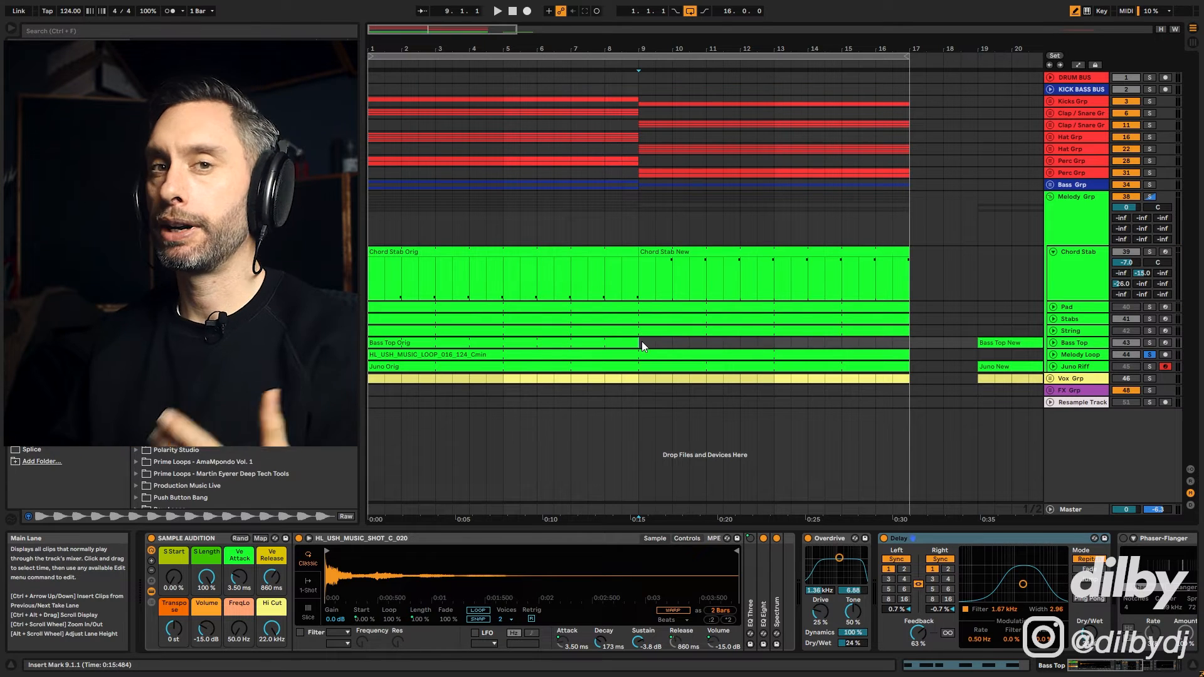
Play the soloed Melody Loop with the Bass group, and with the Chord Stab and Stabs tracks in its place.
{"action": "left_click", "coordinate": [1149, 185]}
{"action": "key", "text": "space"}
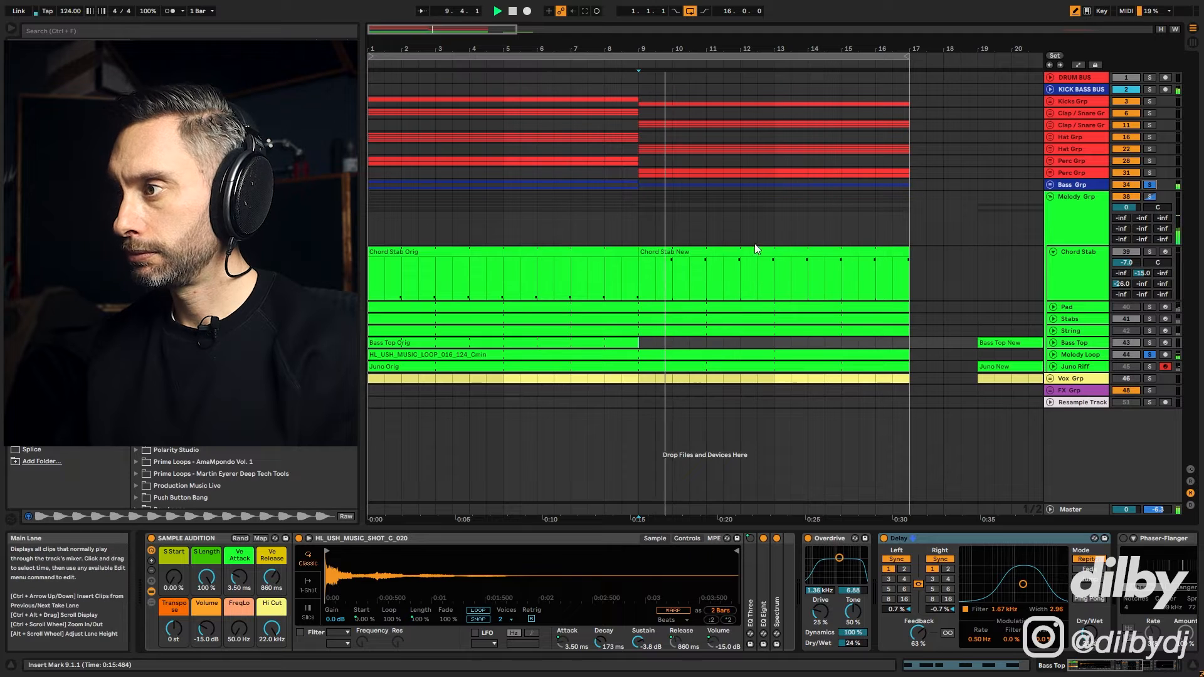
{"action": "key", "text": "space"}
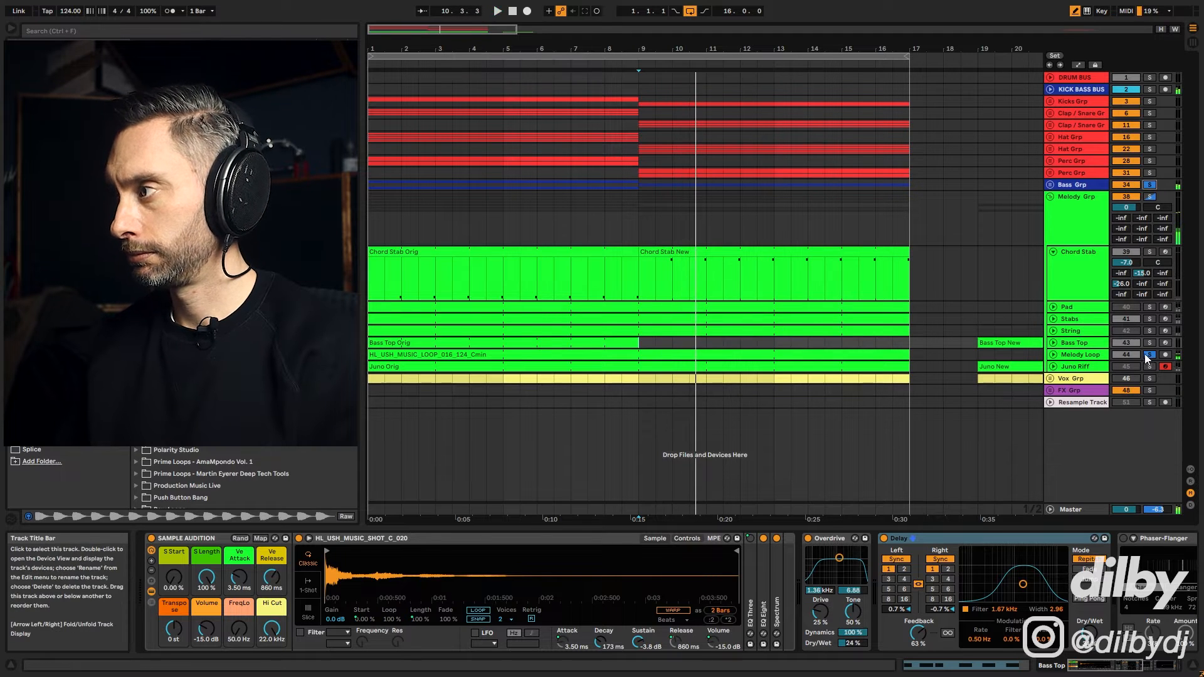
{"action": "left_click", "coordinate": [1151, 197]}
{"action": "left_click", "coordinate": [627, 269]}
{"action": "key", "text": "space"}
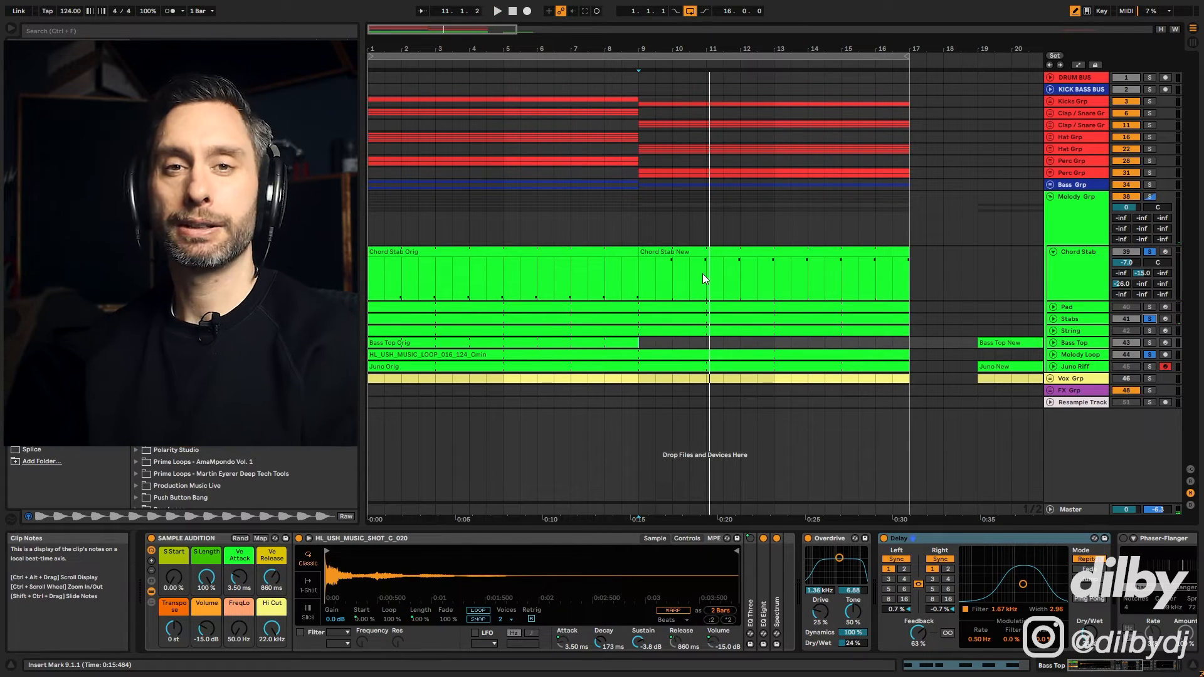
Unfold the Melody Loop track and lower its volume to -20.0 dB while playing it with the soloed Bass group.
{"action": "left_click", "coordinate": [1072, 355]}
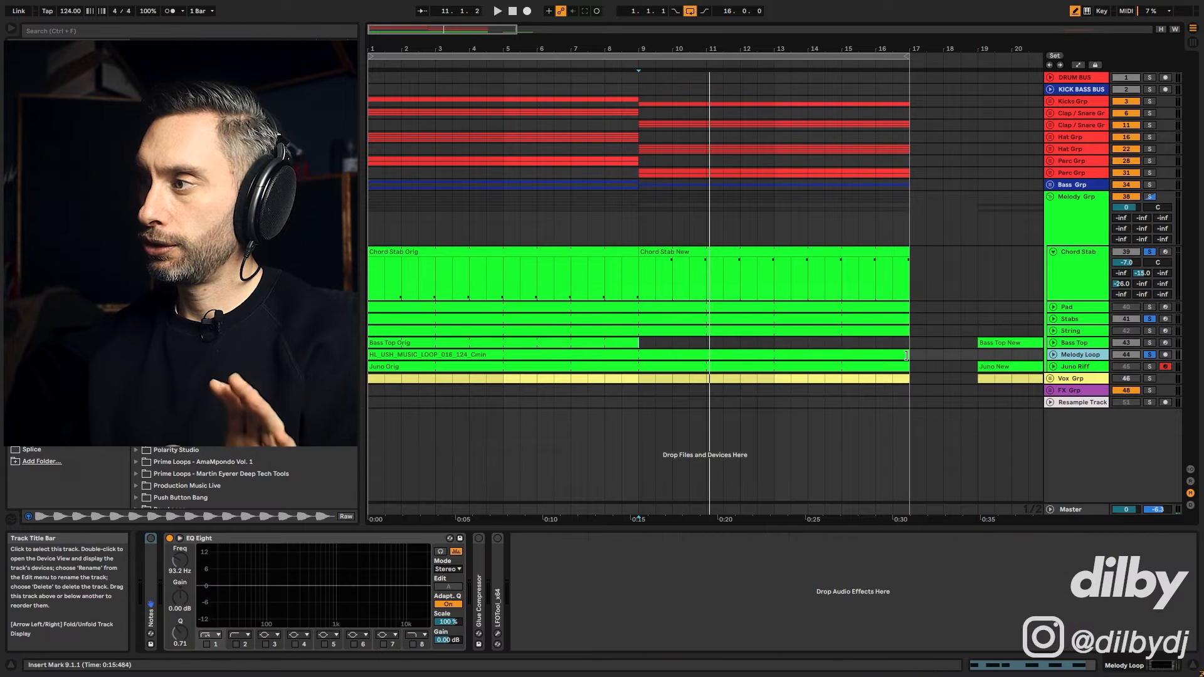
{"action": "left_click", "coordinate": [910, 356]}
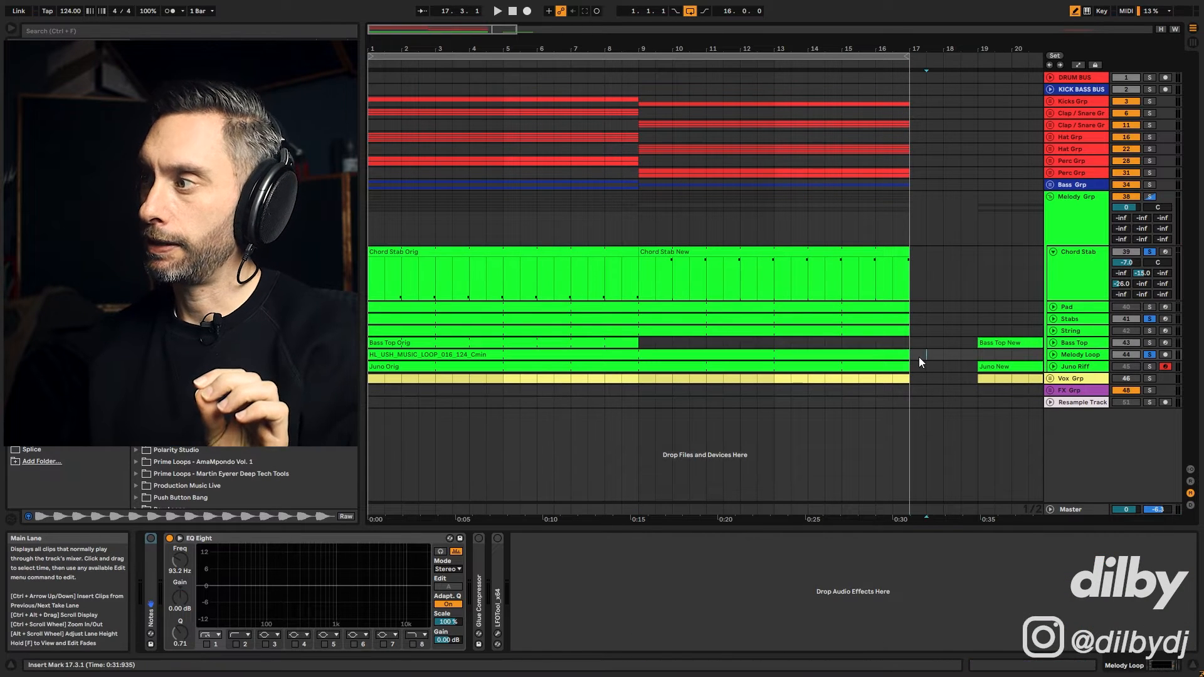
{"action": "left_click_drag", "start_coordinate": [919, 356], "coordinate": [859, 356]}
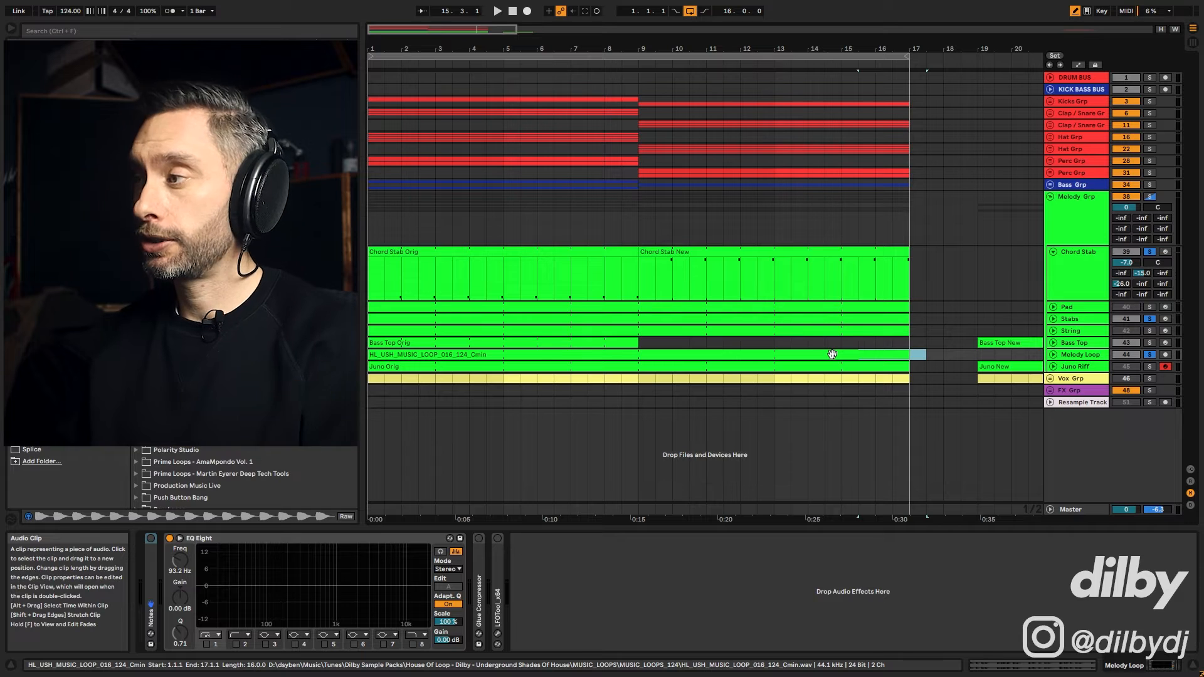
{"action": "left_click", "coordinate": [926, 355]}
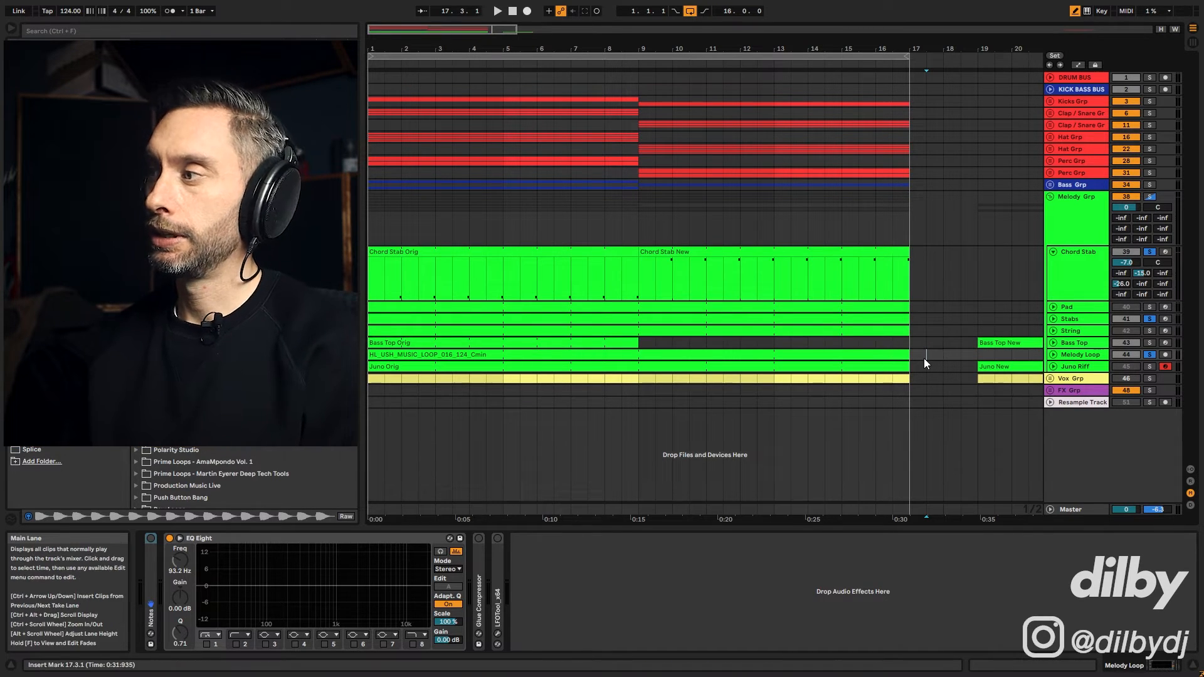
{"action": "left_click", "coordinate": [1054, 355]}
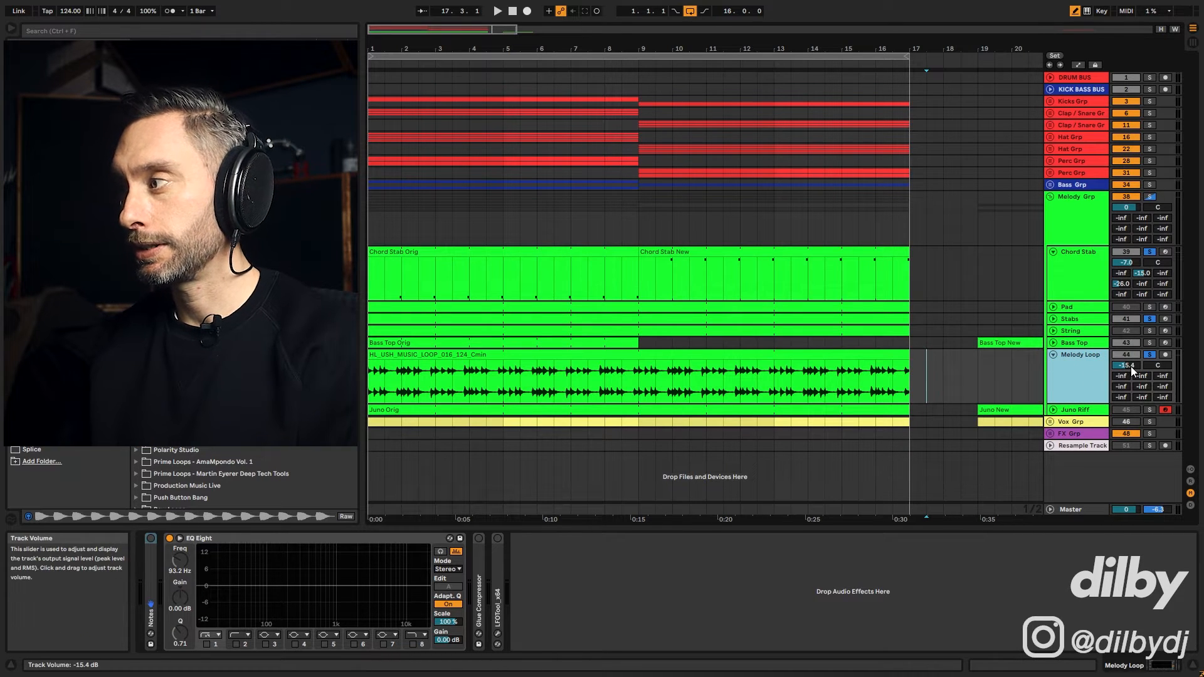
{"action": "left_click", "coordinate": [641, 373]}
{"action": "key", "text": "space"}
{"action": "left_click_drag", "start_coordinate": [1116, 371], "coordinate": [1116, 379]}
{"action": "left_click", "coordinate": [1149, 185]}
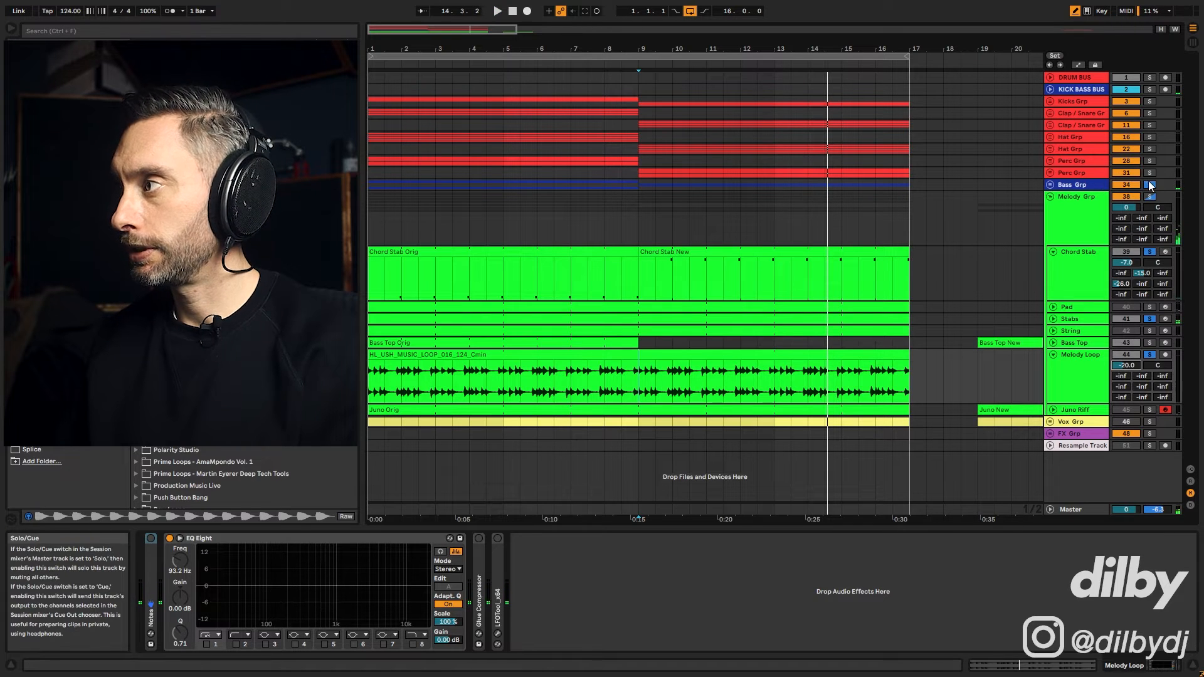
Clear the solos and play the full mix from bar 9, setting Melody Loop to -22.0 dB and enabling its LFOTool.
{"action": "left_click", "coordinate": [1150, 354]}
{"action": "key", "text": "space"}
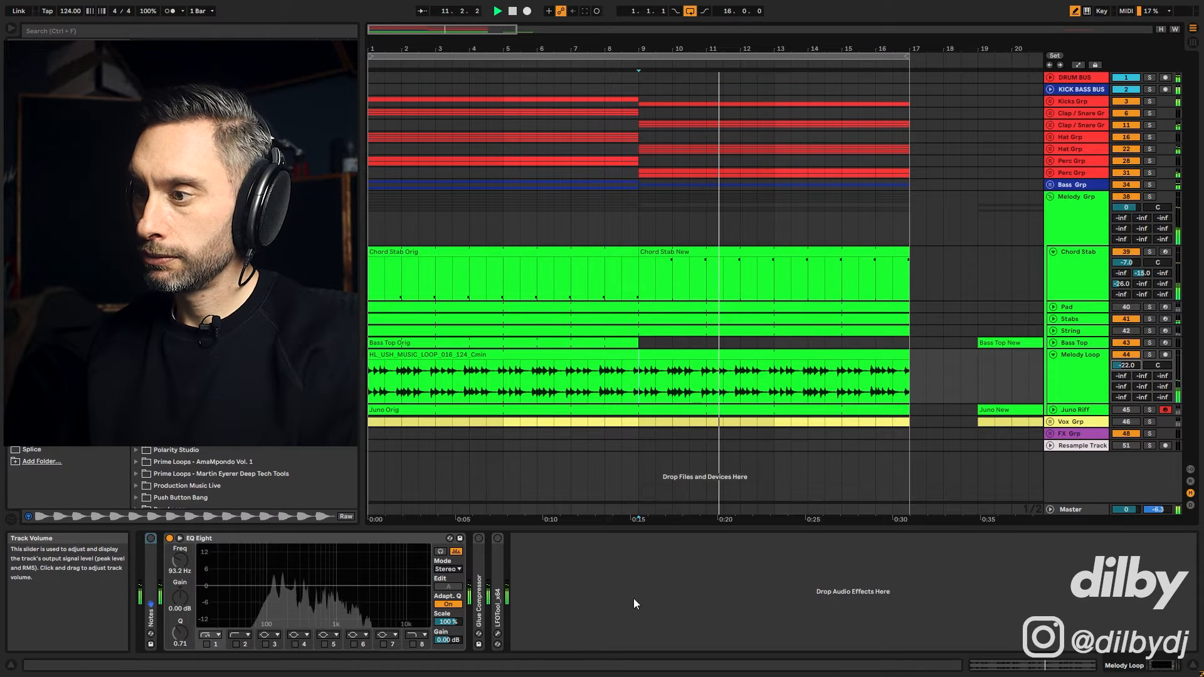
{"action": "key", "text": "space"}
{"action": "key", "text": "space"}
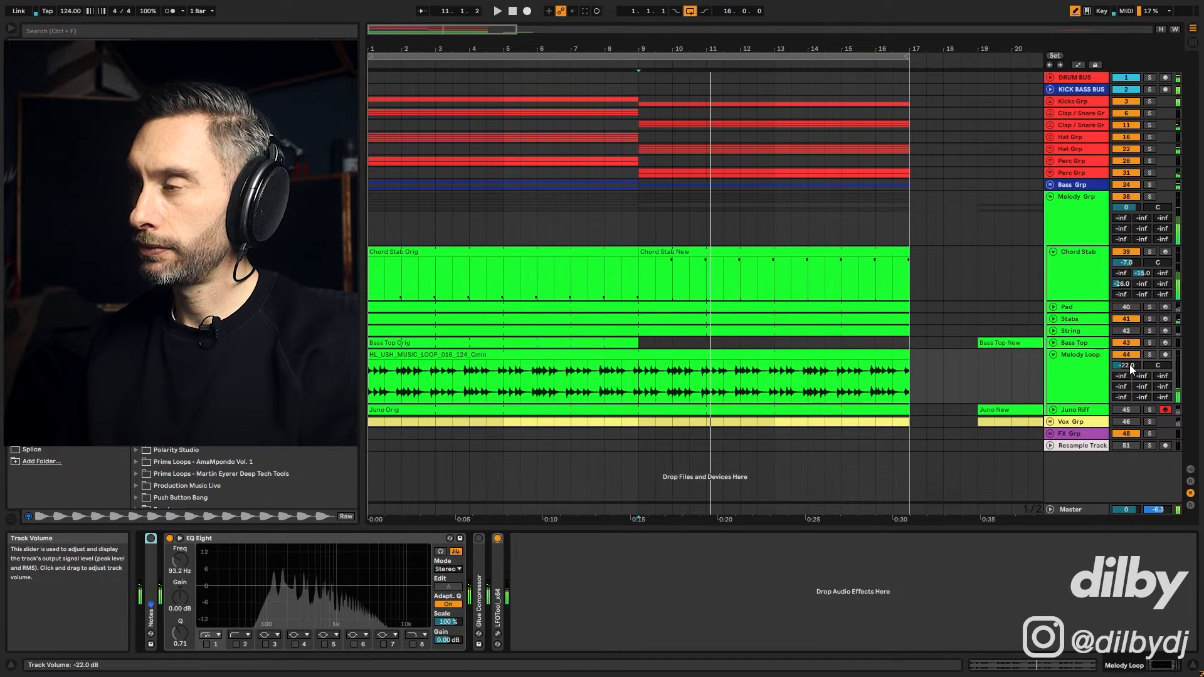
{"action": "key", "text": "space"}
{"action": "left_click", "coordinate": [638, 377]}
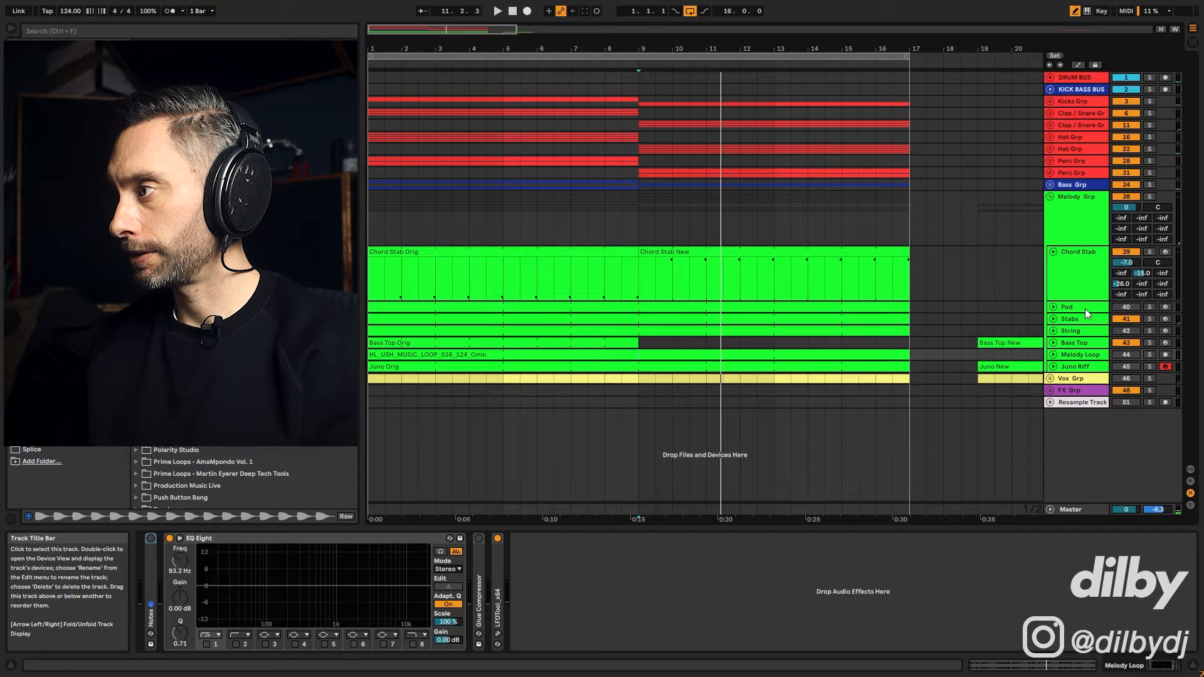
Play the Pad track soloed from bar 9, and activate it in the full mix.
{"action": "left_click", "coordinate": [1149, 306]}
{"action": "key", "text": "space"}
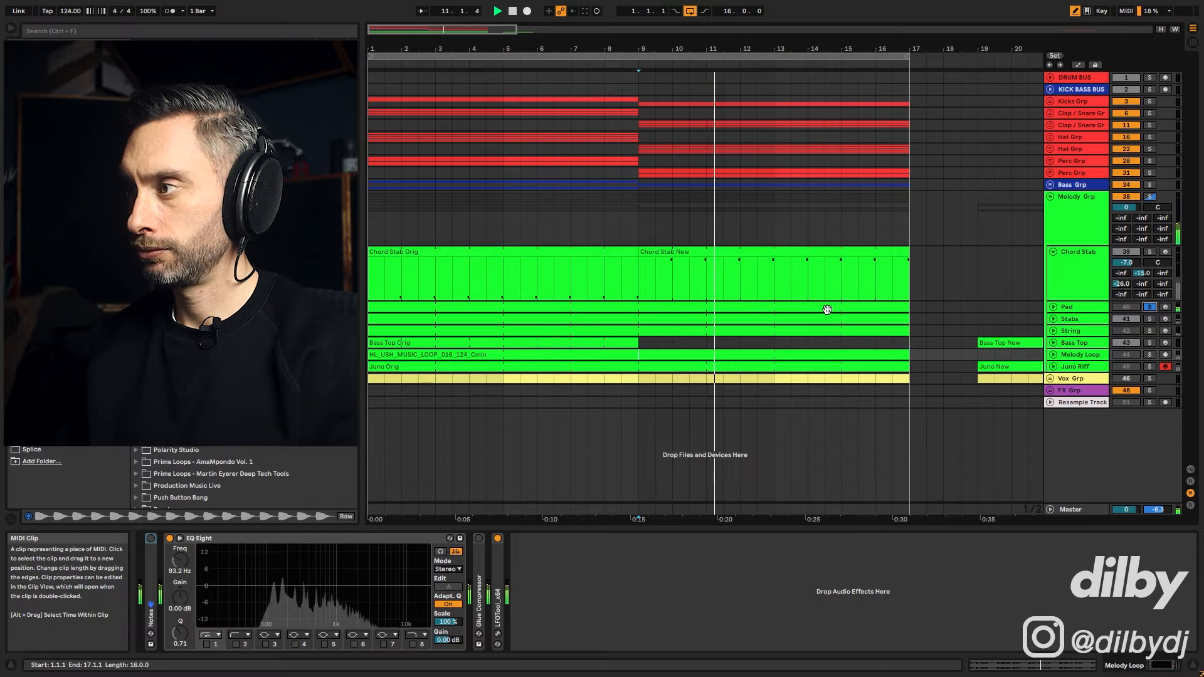
{"action": "key", "text": "space"}
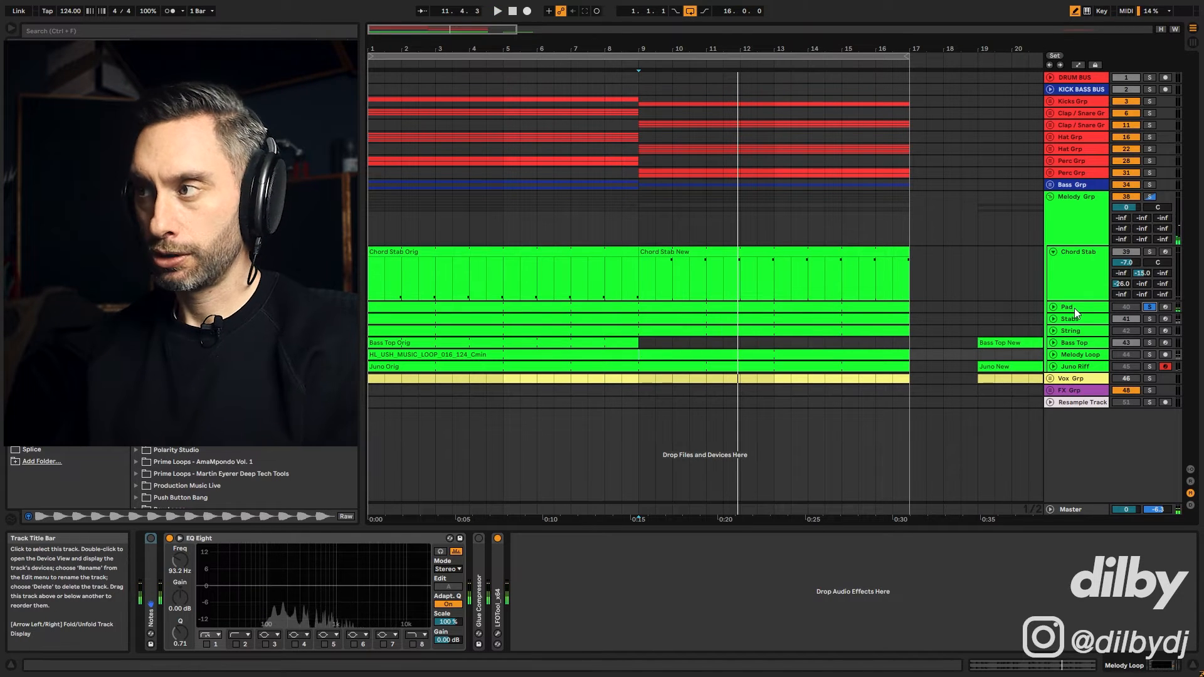
{"action": "left_click", "coordinate": [1149, 306]}
{"action": "key", "text": "space"}
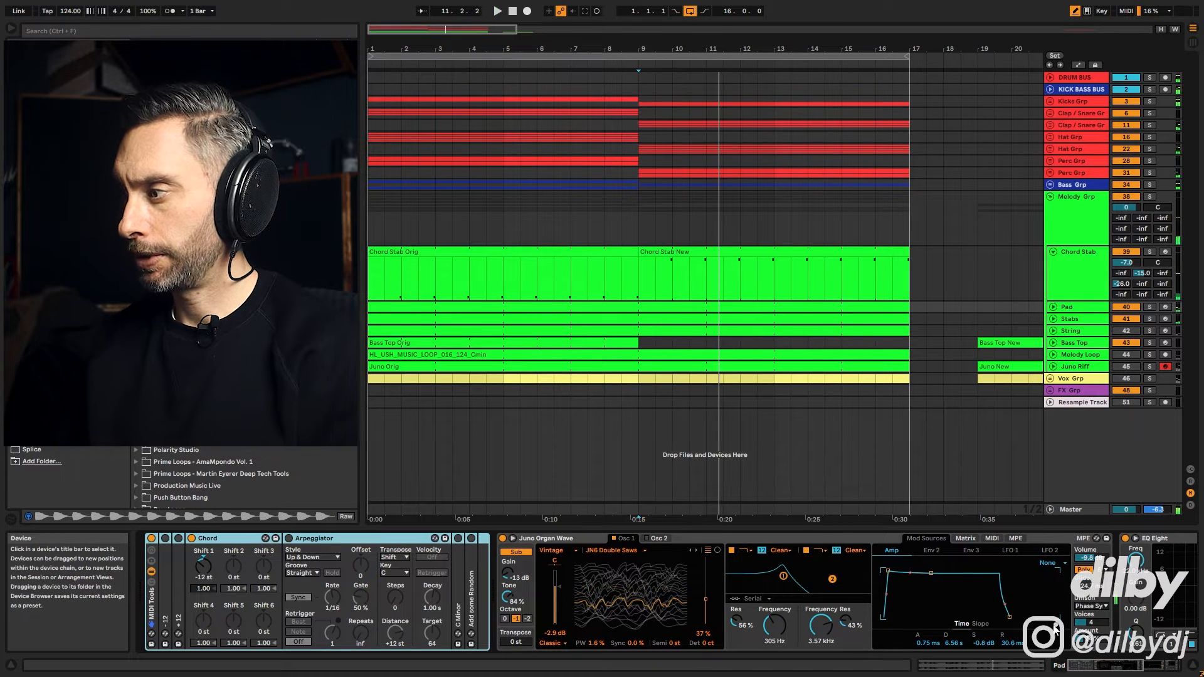
Lower the high-cut frequency in the Pad track's EQ Eight to 1.41 kHz while playing the mix from bar 9.
{"action": "left_click_drag", "start_coordinate": [1092, 665], "coordinate": [1136, 665]}
{"action": "key", "text": "space"}
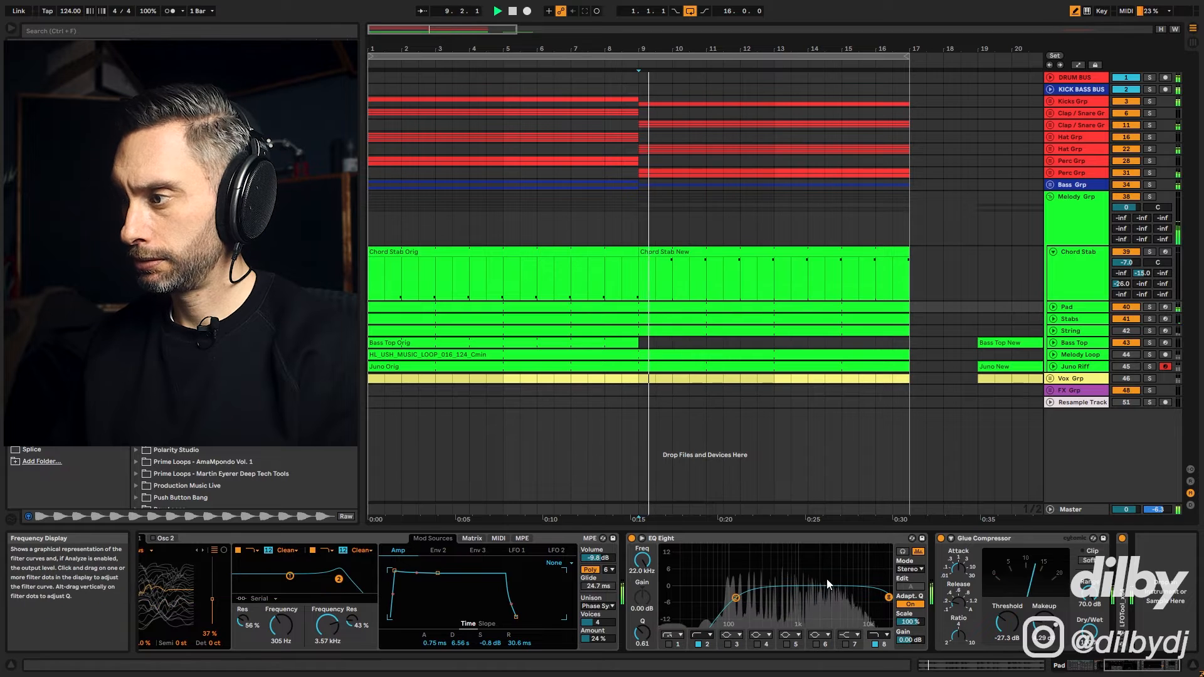
{"action": "key", "text": "space"}
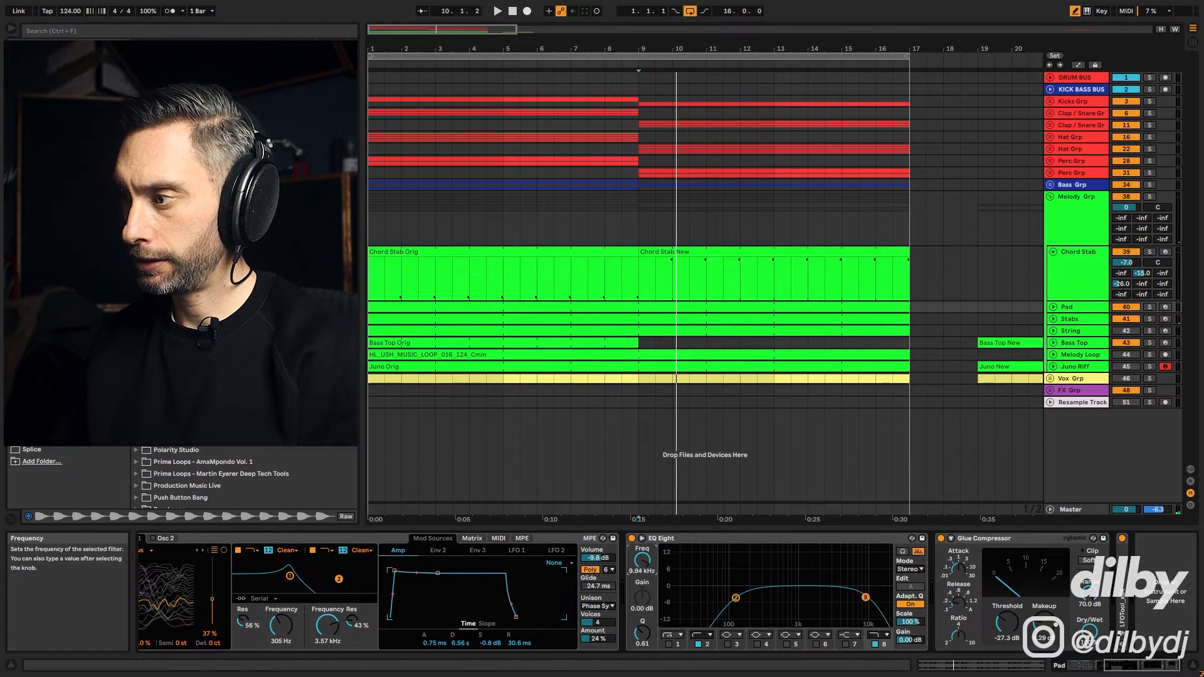
{"action": "key", "text": "space"}
{"action": "left_click_drag", "start_coordinate": [642, 560], "coordinate": [642, 564]}
{"action": "key", "text": "space"}
{"action": "key", "text": "space"}
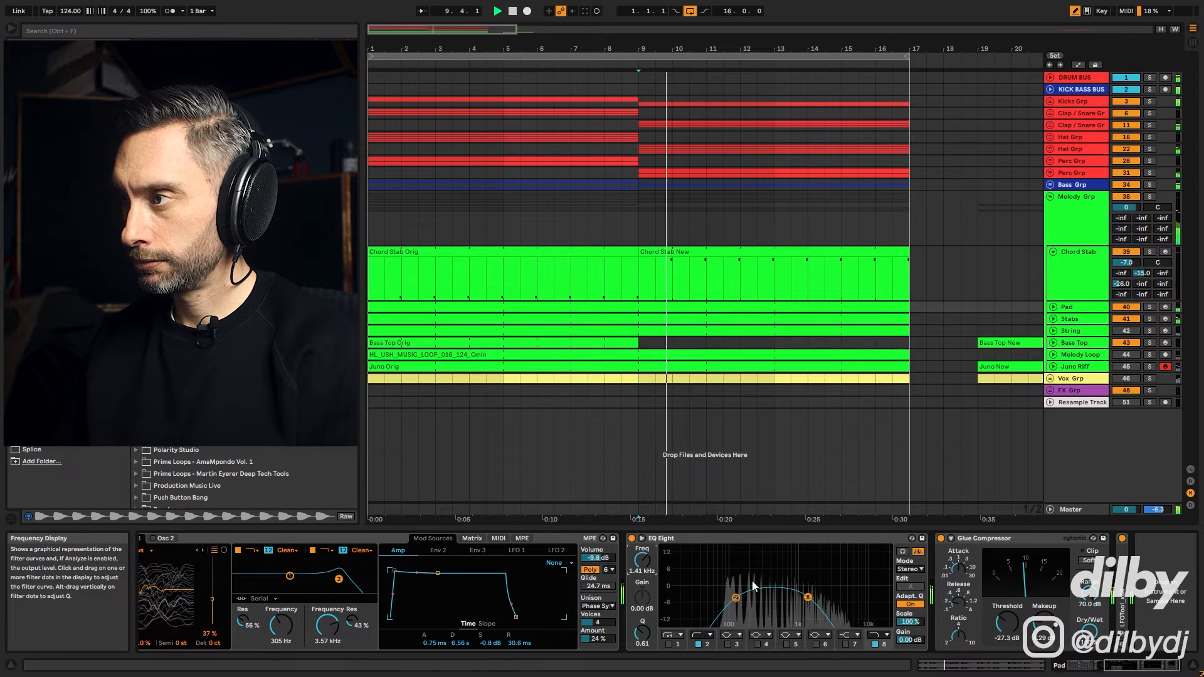
{"action": "key", "text": "space"}
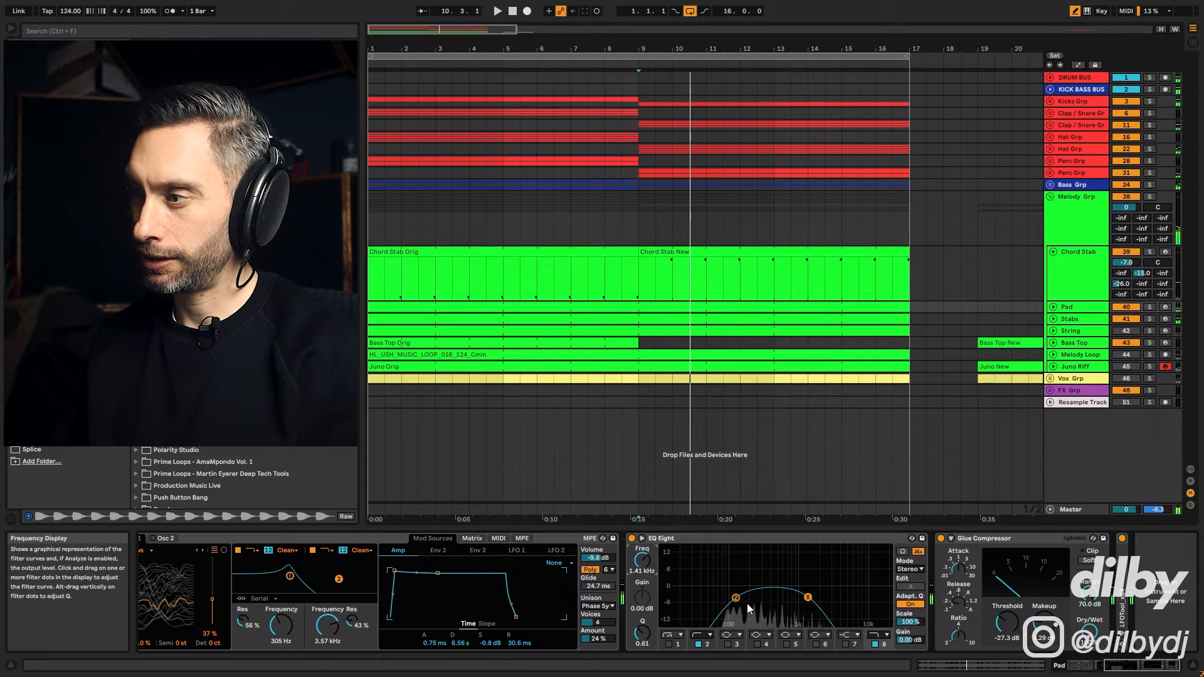
Raise the low-cut filter's frequency in the Pad track's EQ Eight to 271 Hz during playback.
{"action": "left_click", "coordinate": [735, 597]}
{"action": "key", "text": "space"}
{"action": "left_click_drag", "start_coordinate": [642, 561], "coordinate": [642, 545]}
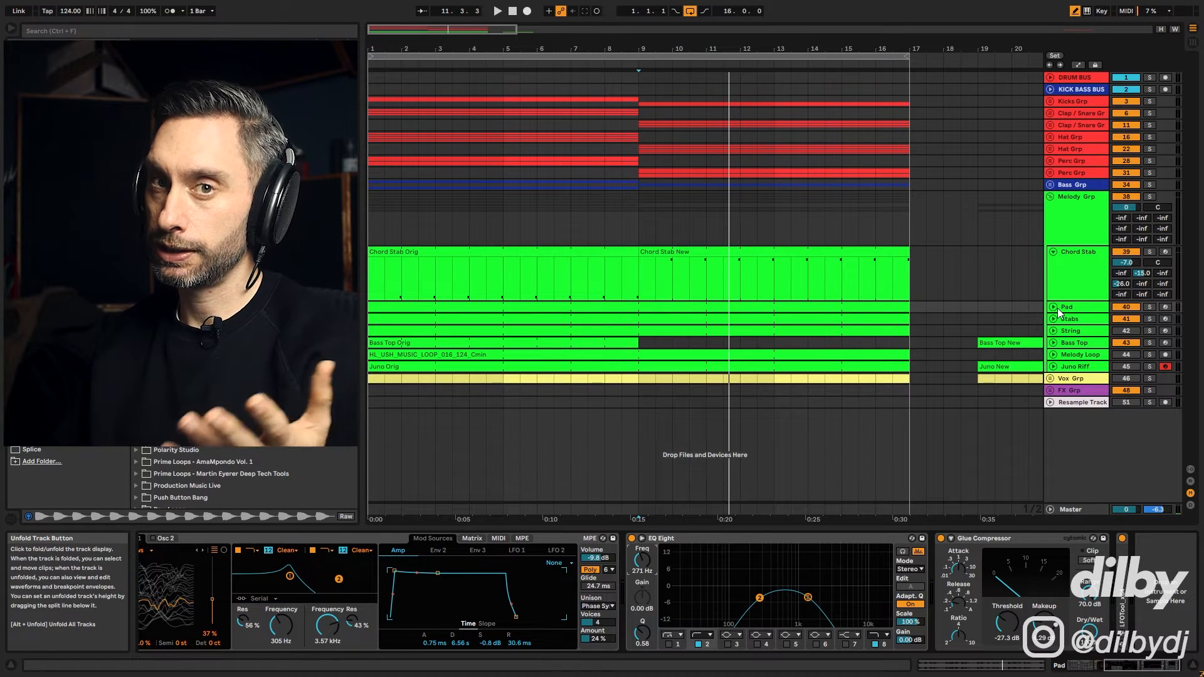
Activate the String track and play it in the full mix from bar 9.
{"action": "left_click", "coordinate": [1094, 330]}
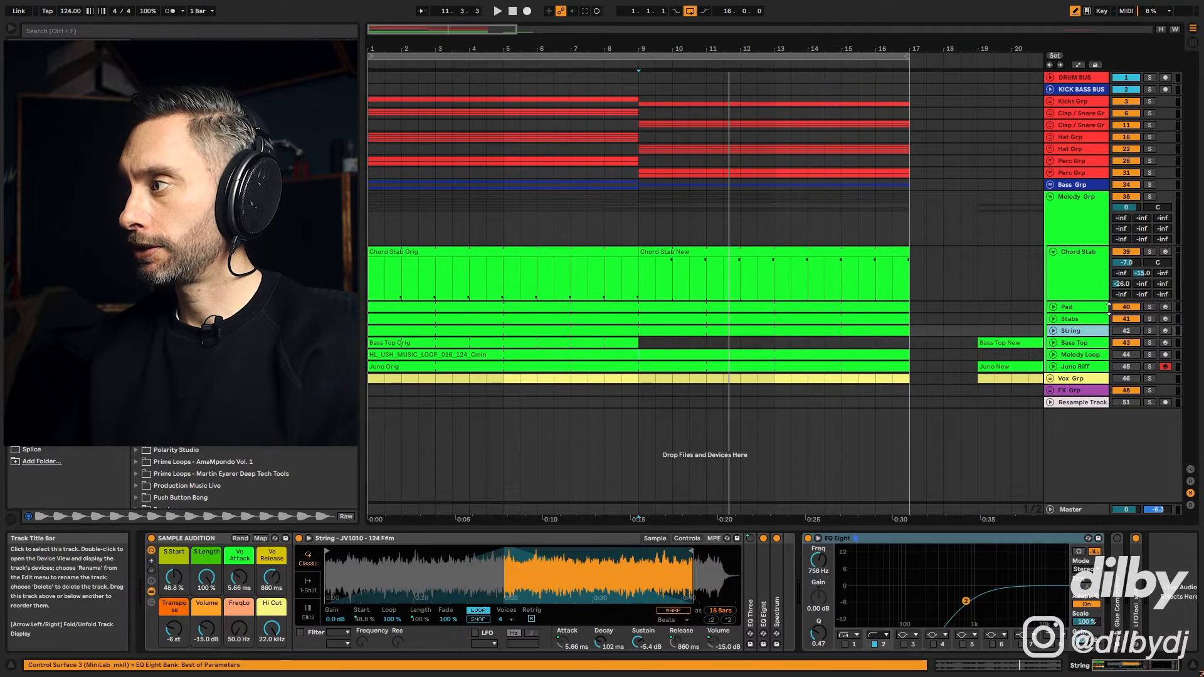
{"action": "key", "text": "space"}
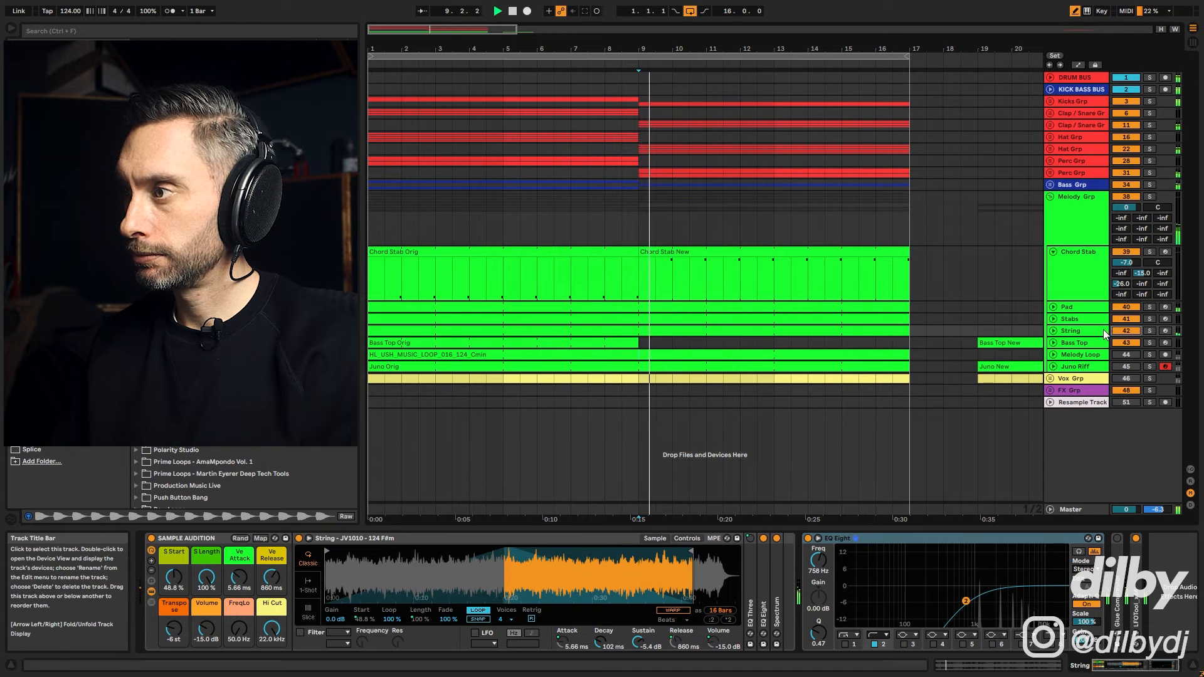
{"action": "left_click", "coordinate": [1119, 331]}
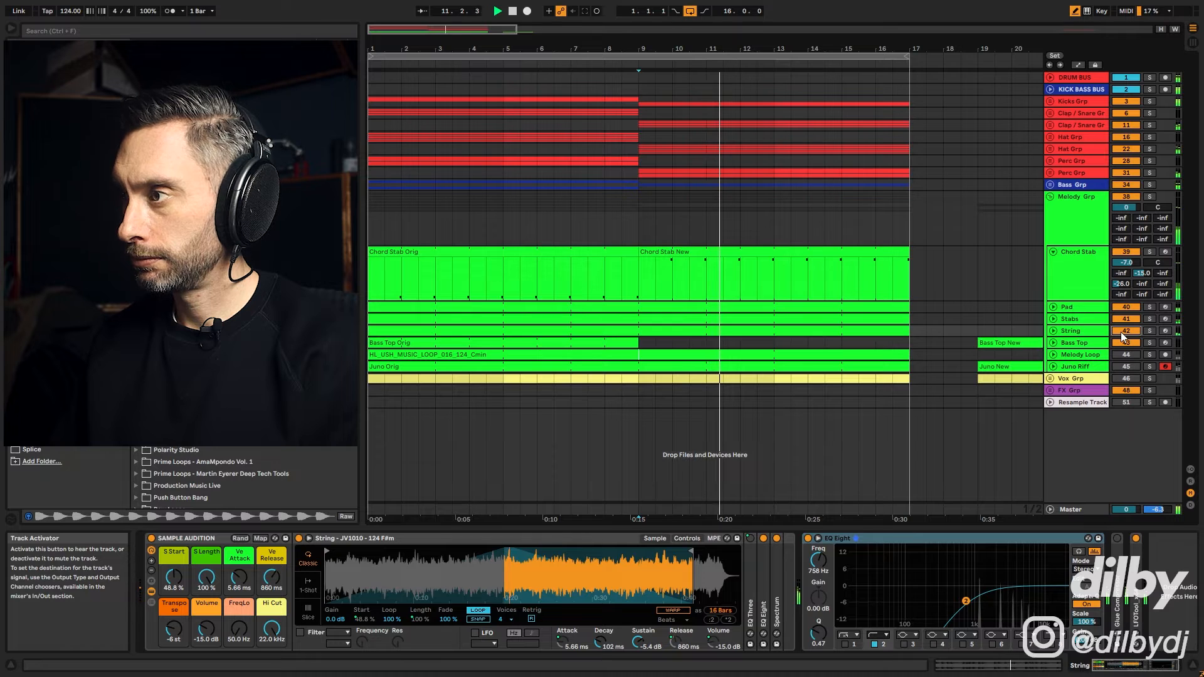
Play the mix with the String track audible, and deactivate the Pad track.
{"action": "left_click", "coordinate": [1120, 333]}
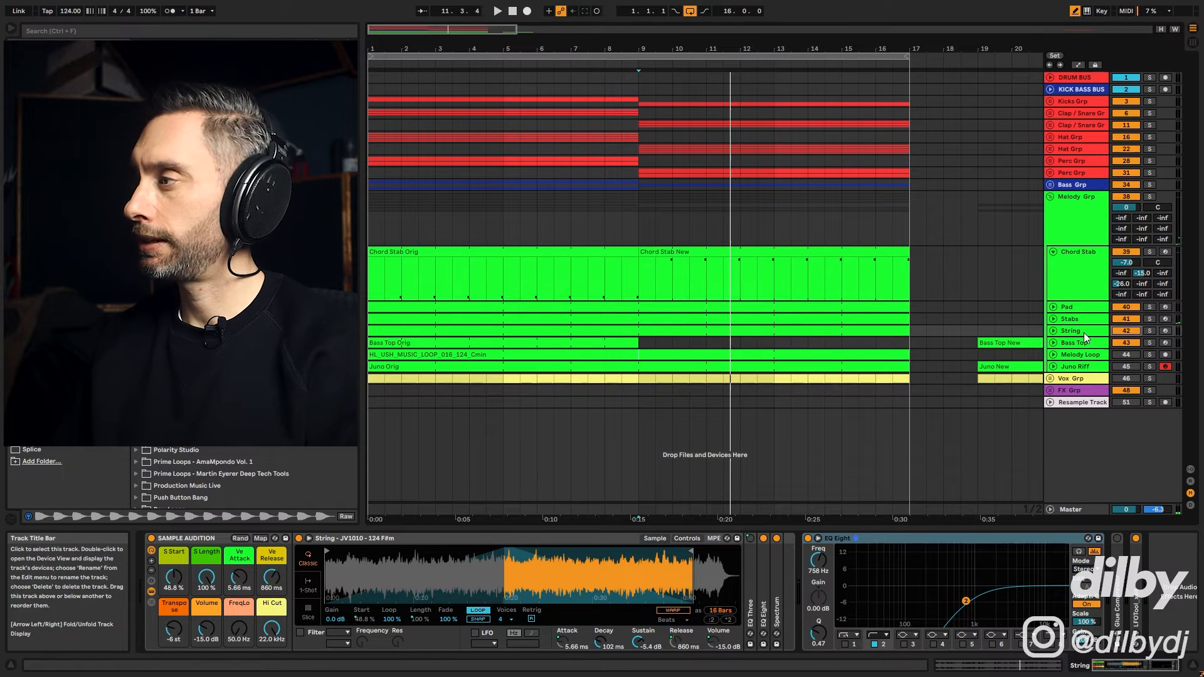
{"action": "left_click", "coordinate": [1081, 331]}
{"action": "left_click", "coordinate": [1126, 306]}
{"action": "key", "text": "space"}
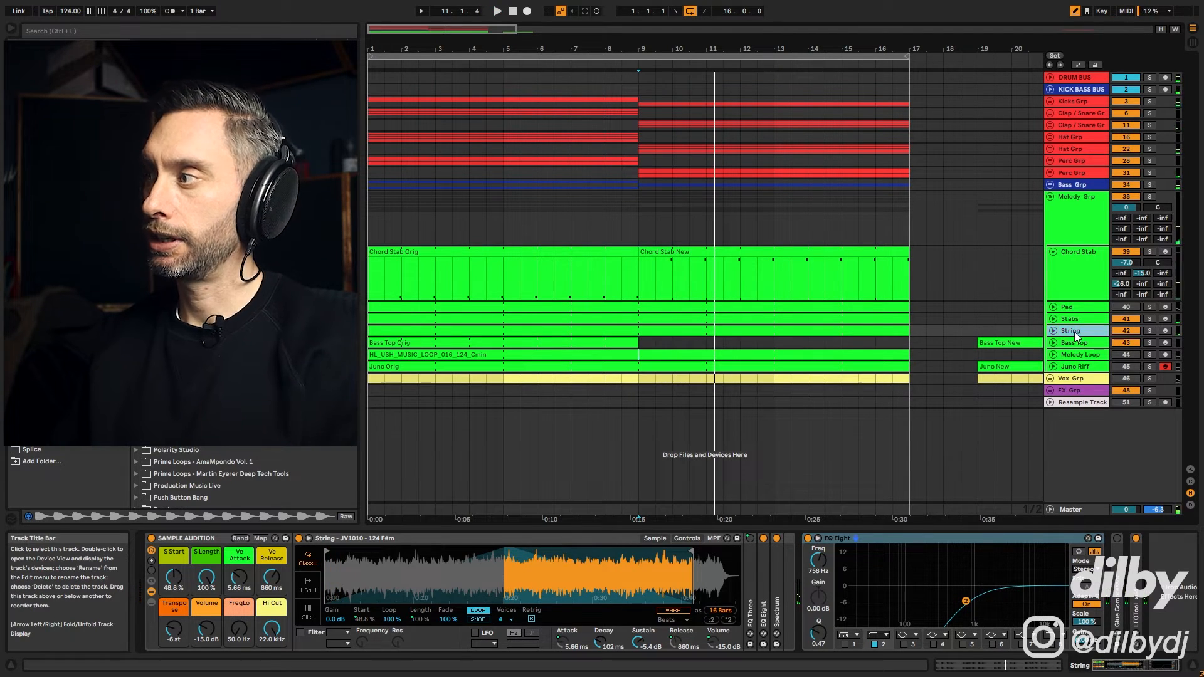
Unfold the String track and try its volume at -26.1 dB during playback.
{"action": "left_click", "coordinate": [1054, 331]}
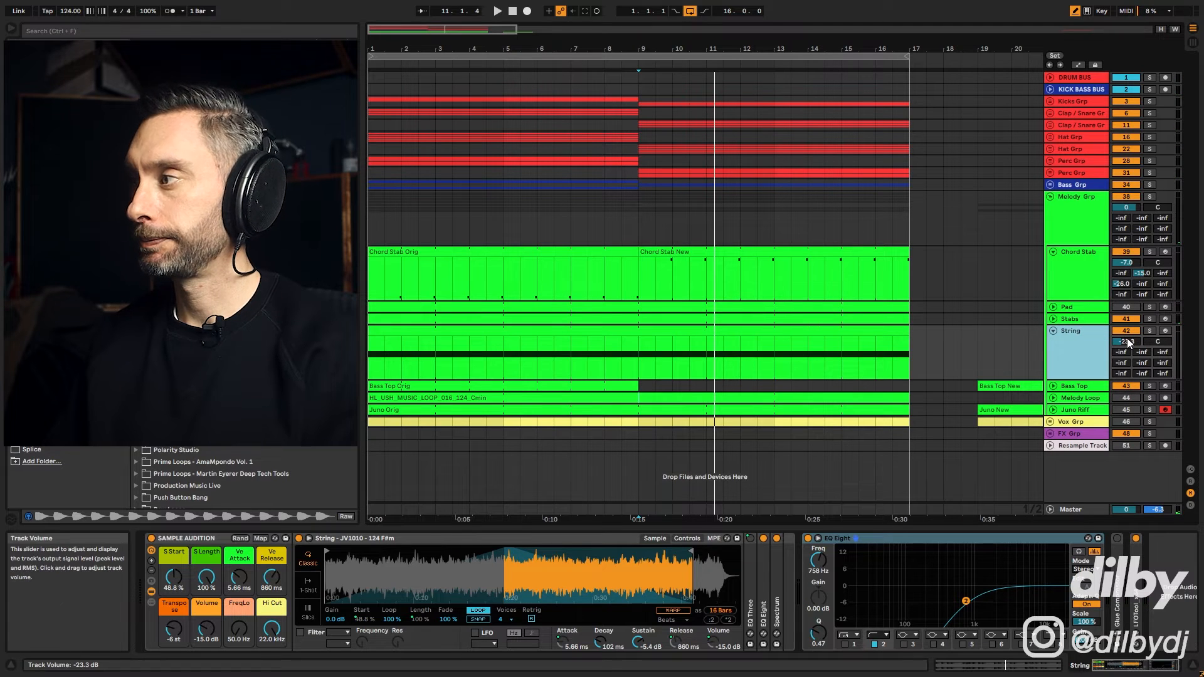
{"action": "key", "text": "space"}
{"action": "left_click_drag", "start_coordinate": [1126, 337], "coordinate": [1126, 346]}
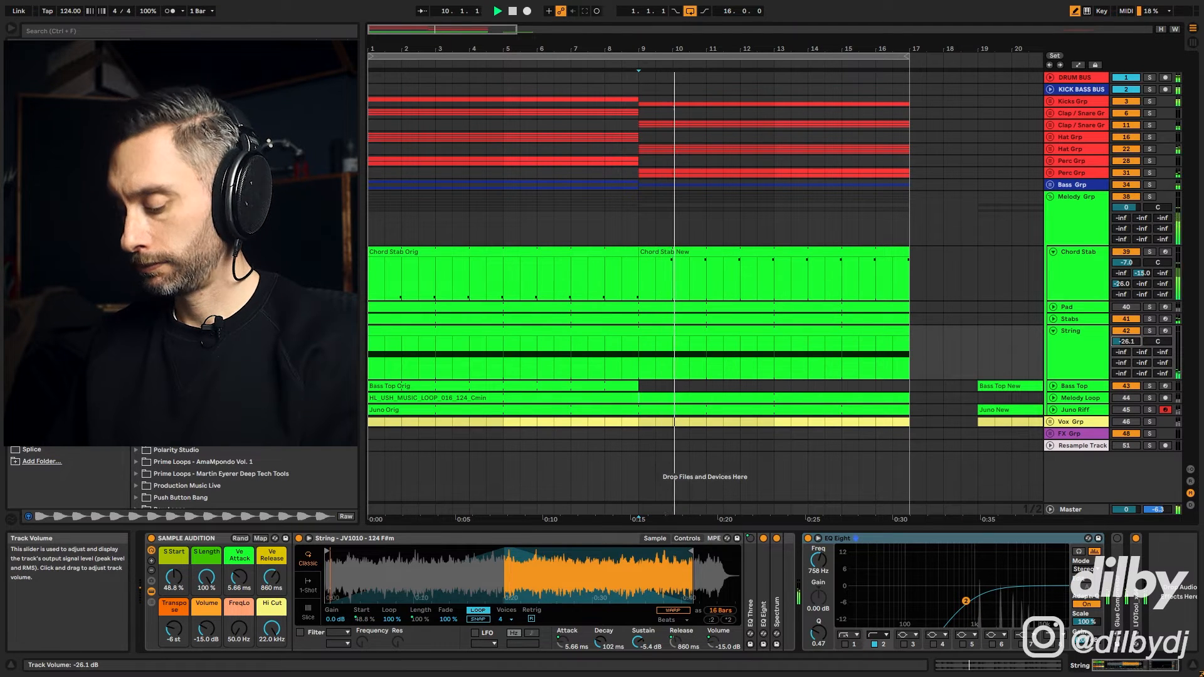
Duplicate the String track, deleting the original's clips from bar 9 onward and the copy's clips in bars 1 to 8.
{"action": "left_click", "coordinate": [1083, 335]}
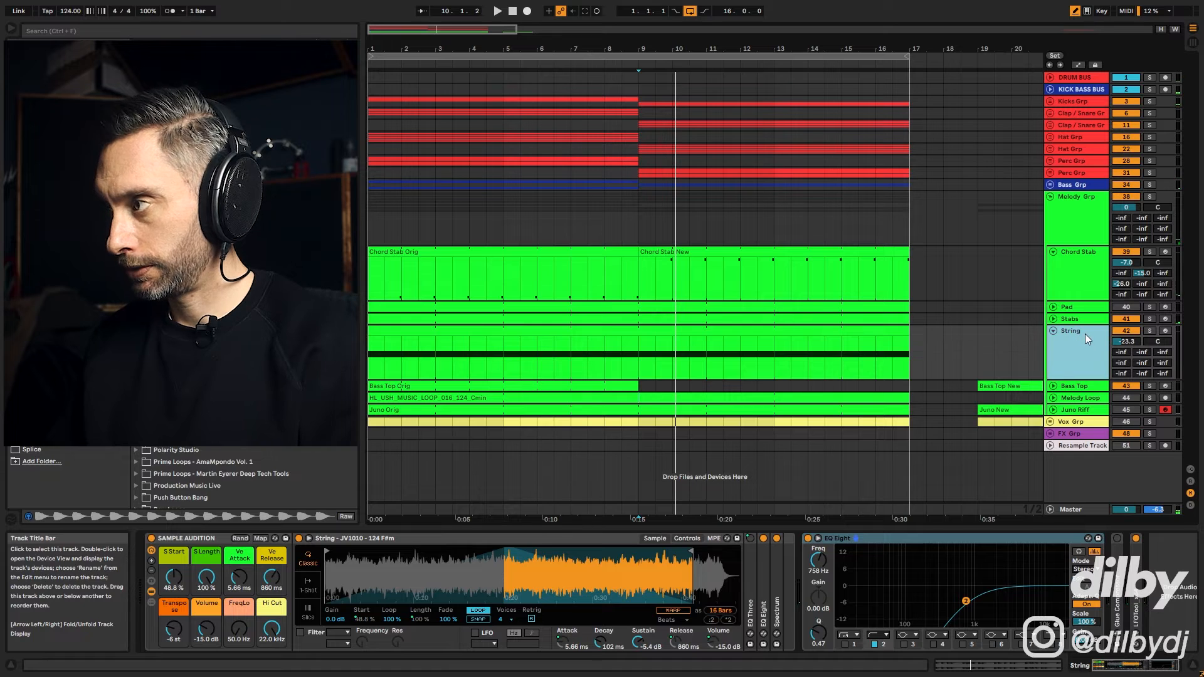
{"action": "key", "text": "ctrl+d"}
{"action": "left_click_drag", "start_coordinate": [924, 357], "coordinate": [642, 362]}
{"action": "key", "text": "Delete"}
{"action": "left_click_drag", "start_coordinate": [640, 405], "coordinate": [370, 408]}
{"action": "key", "text": "Delete"}
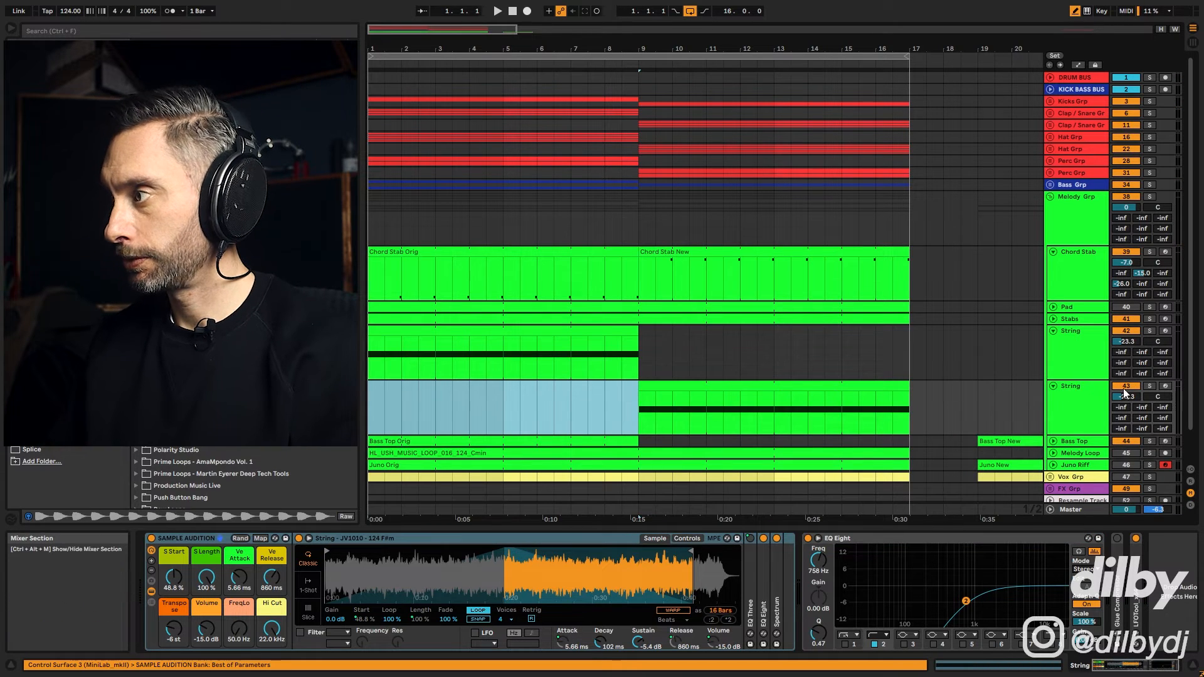
Set the duplicated String track's volume to -30.6 dB while playing the mix from bar 10.
{"action": "left_click_drag", "start_coordinate": [1123, 389], "coordinate": [1123, 394]}
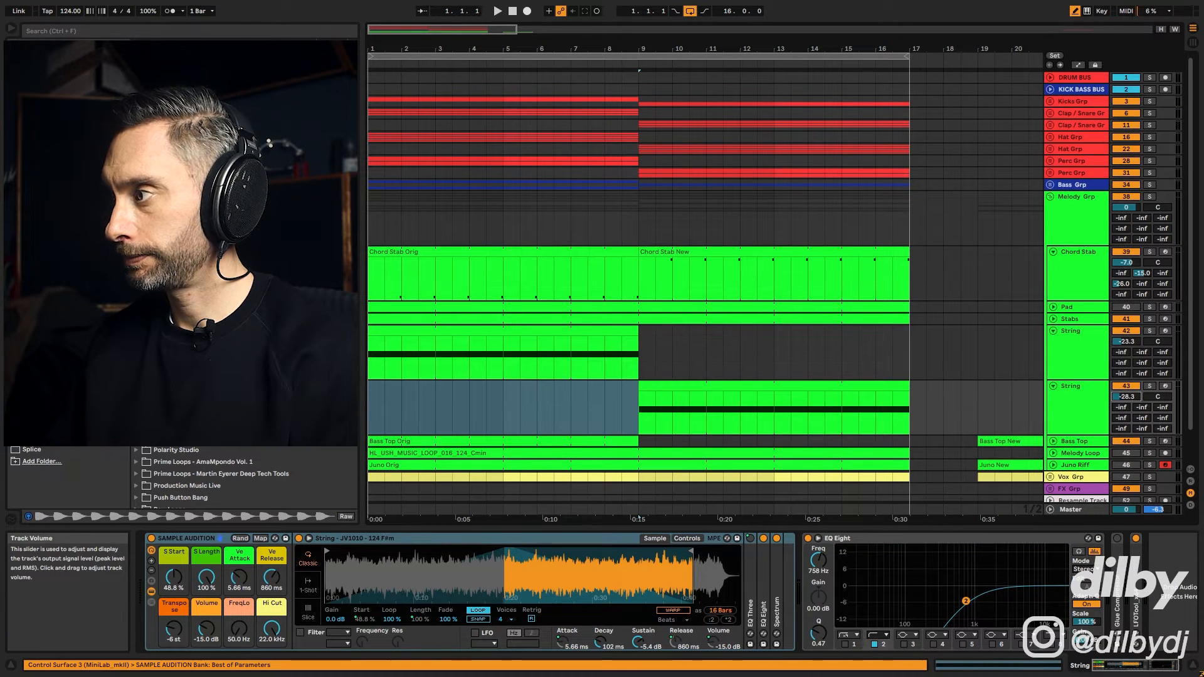
{"action": "left_click", "coordinate": [672, 351]}
{"action": "key", "text": "space"}
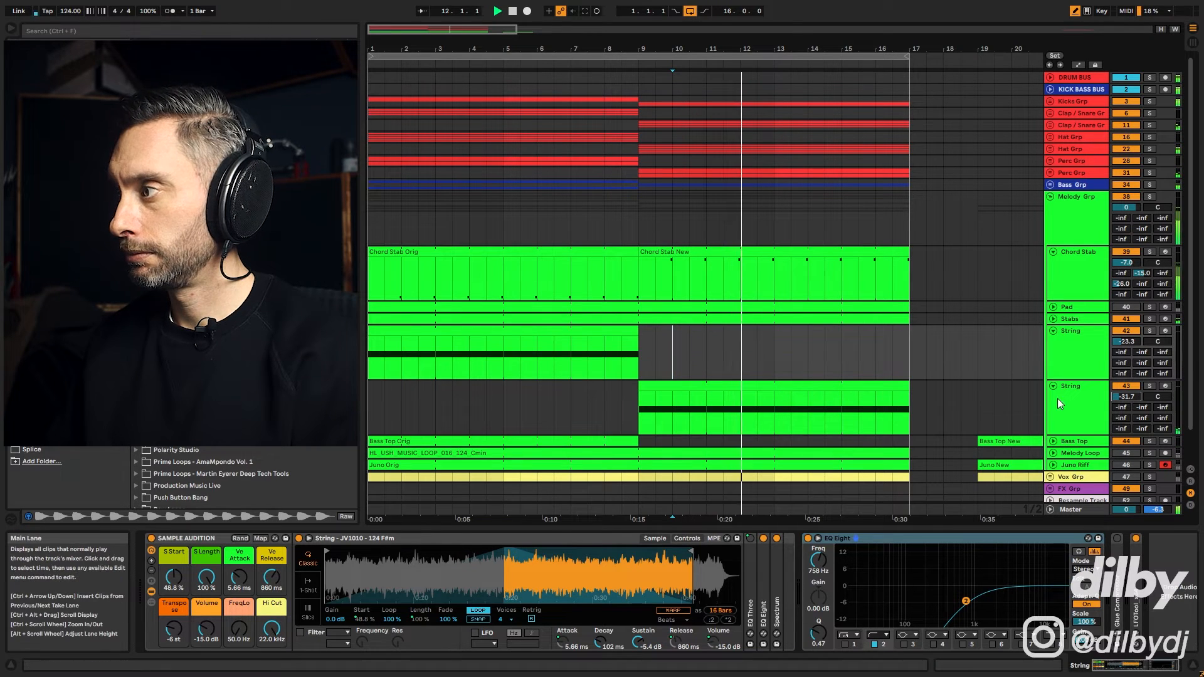
{"action": "left_click_drag", "start_coordinate": [1129, 399], "coordinate": [1129, 396]}
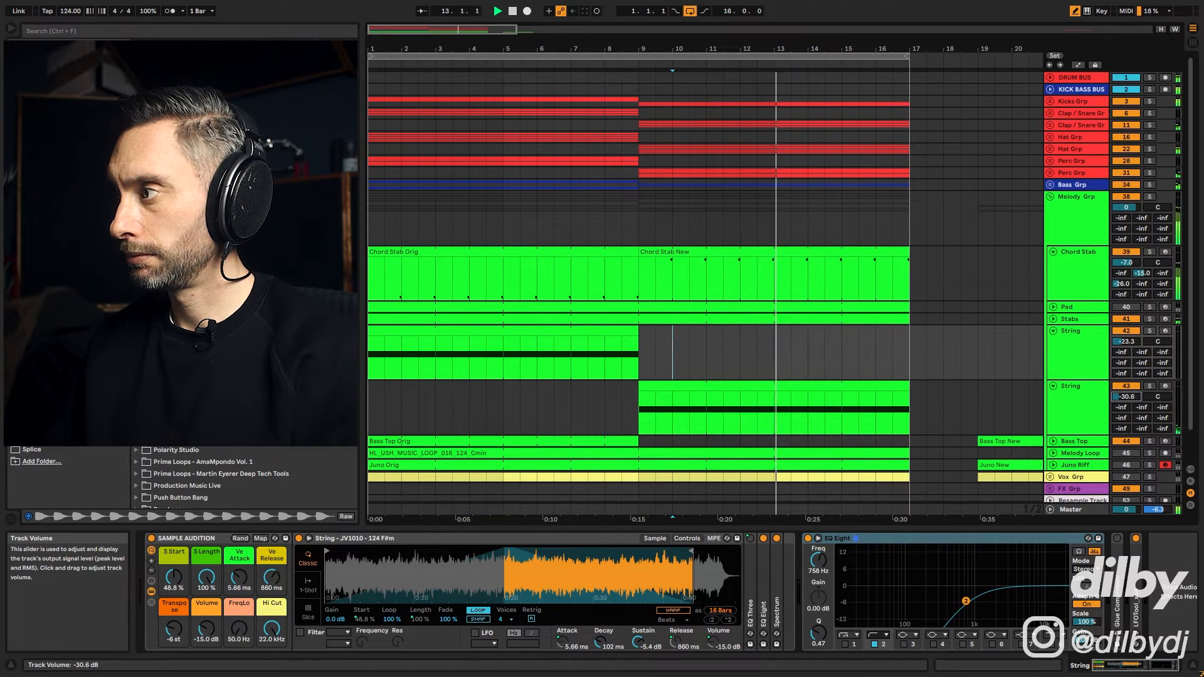
{"action": "key", "text": "space"}
Unfold the Pad track and delete its clips from bar 9 onward.
{"action": "left_click", "coordinate": [1053, 330]}
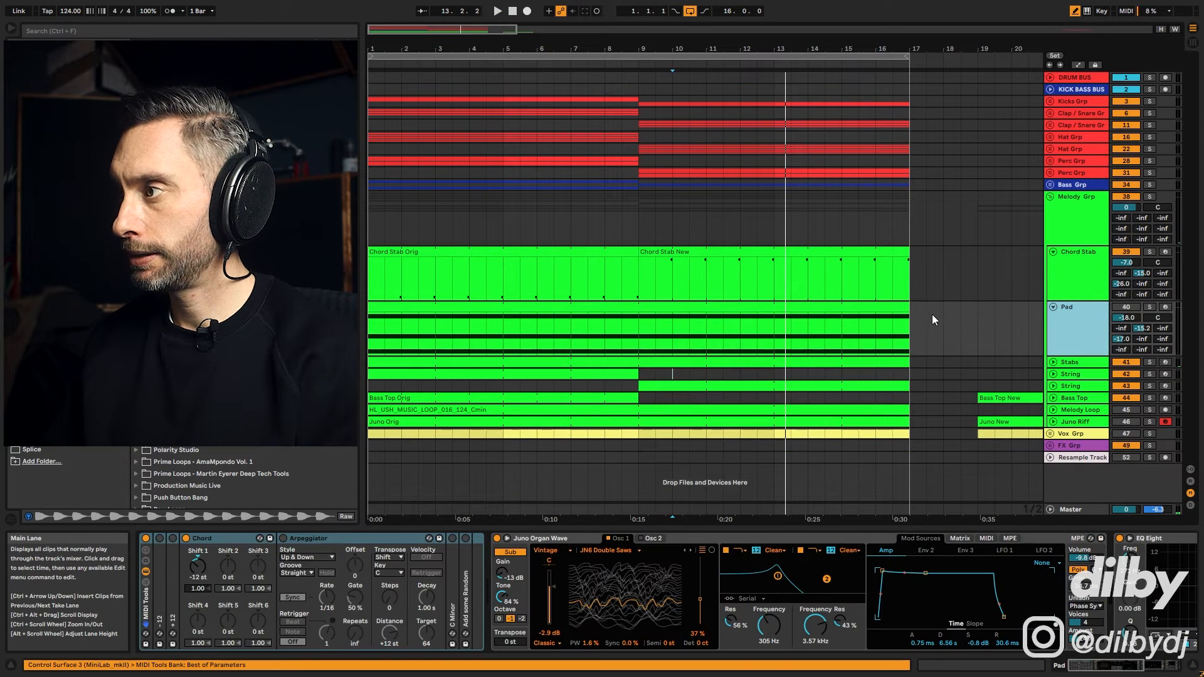
{"action": "left_click_drag", "start_coordinate": [929, 314], "coordinate": [634, 311]}
{"action": "key", "text": "Delete"}
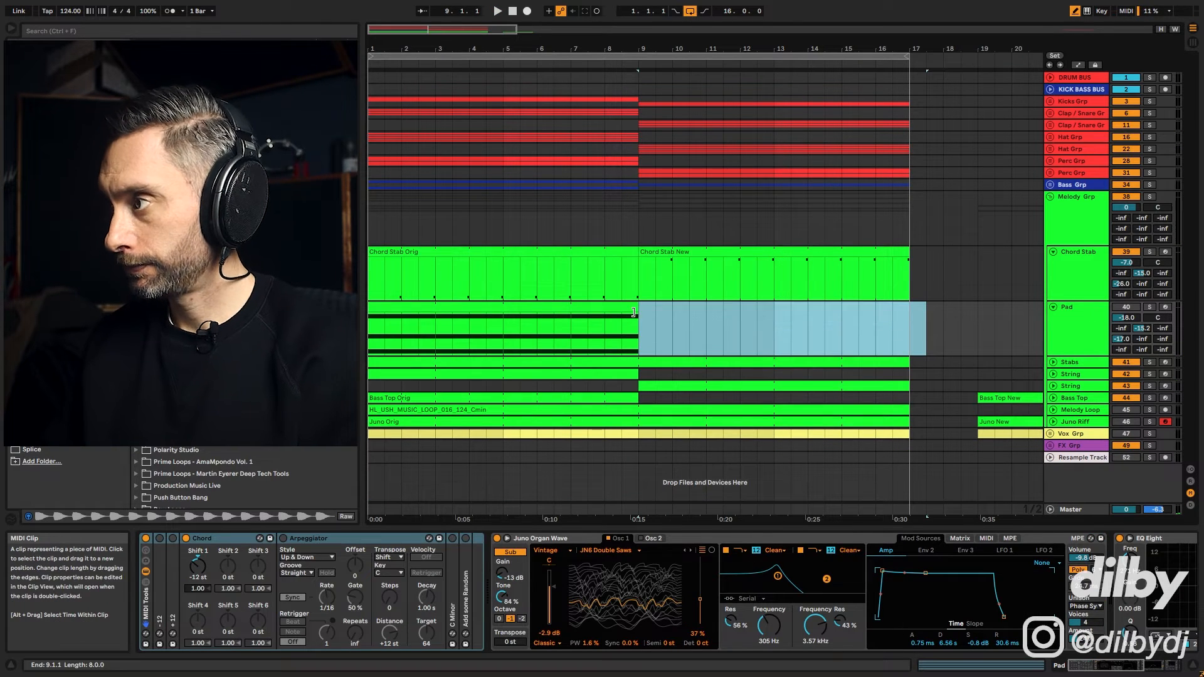
Set the high cut in the Pad track's EQ Eight back to 22.0 kHz, and play the mix from bar 9.
{"action": "double_click", "coordinate": [1086, 312]}
{"action": "left_click_drag", "start_coordinate": [1099, 665], "coordinate": [1135, 665]}
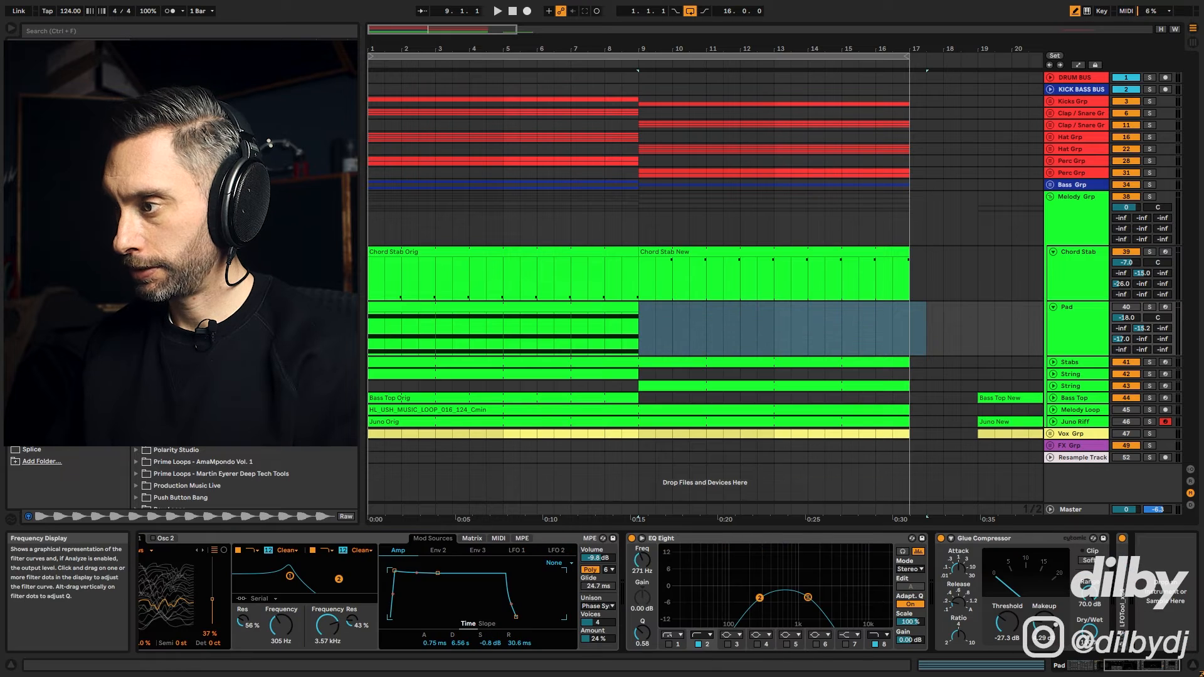
{"action": "key", "text": "space"}
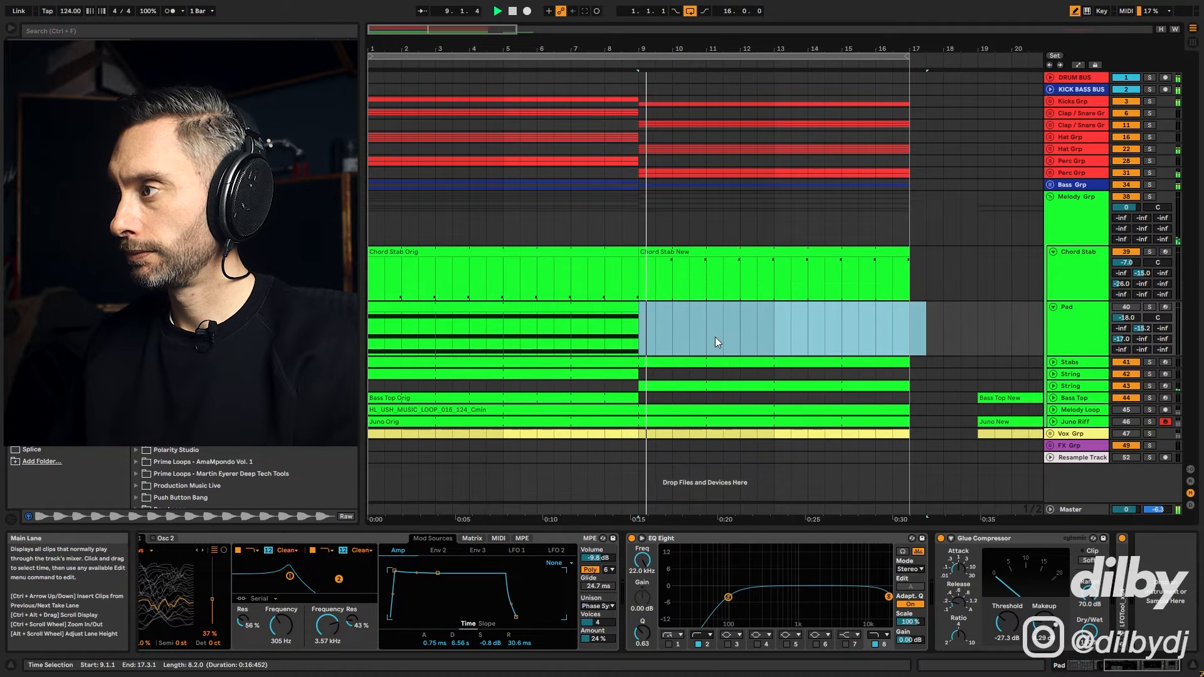
{"action": "key", "text": "space"}
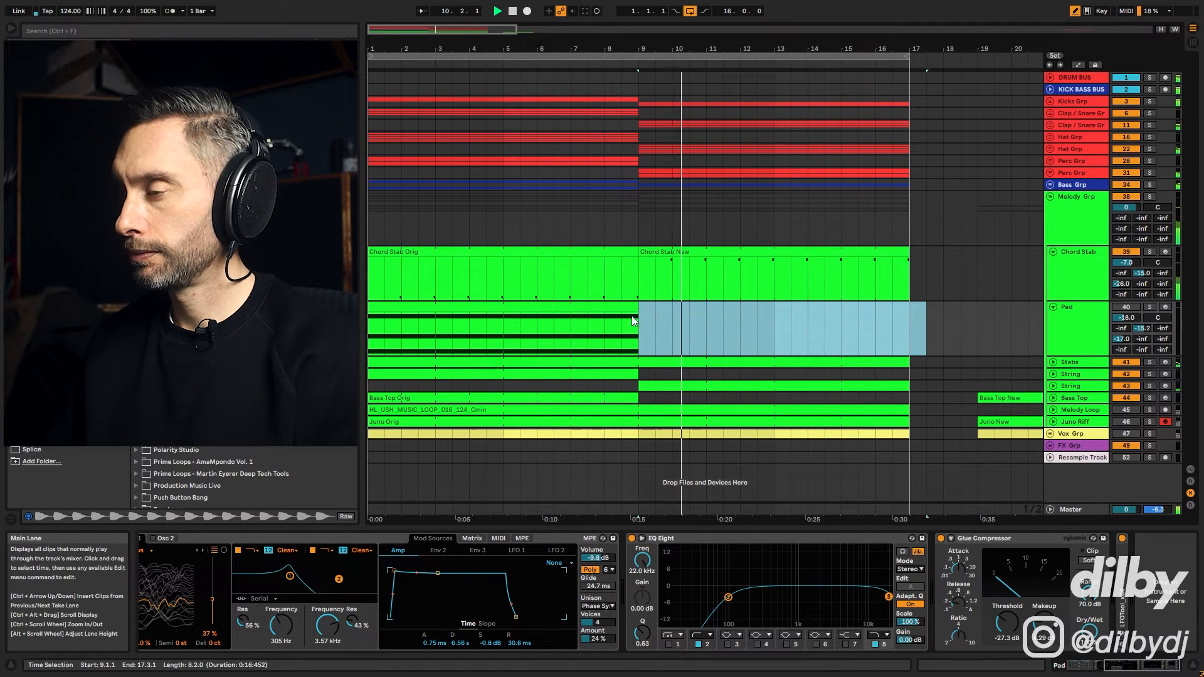
{"action": "left_click", "coordinate": [721, 326]}
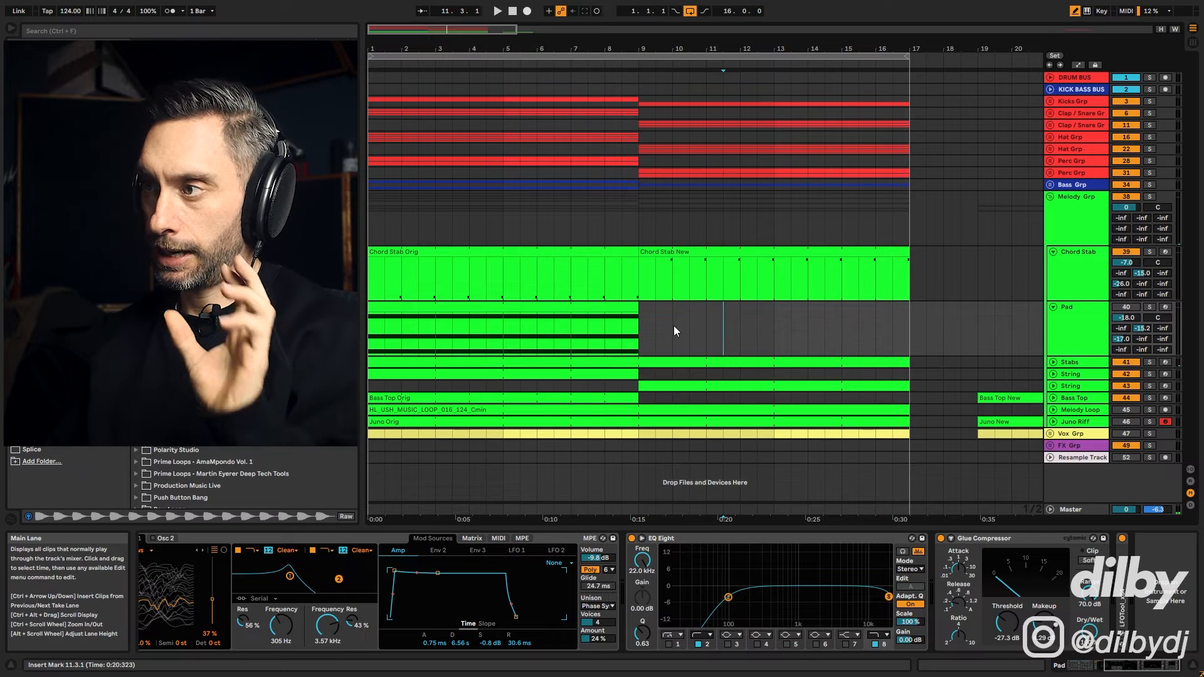
{"action": "left_click_drag", "start_coordinate": [501, 332], "coordinate": [567, 336]}
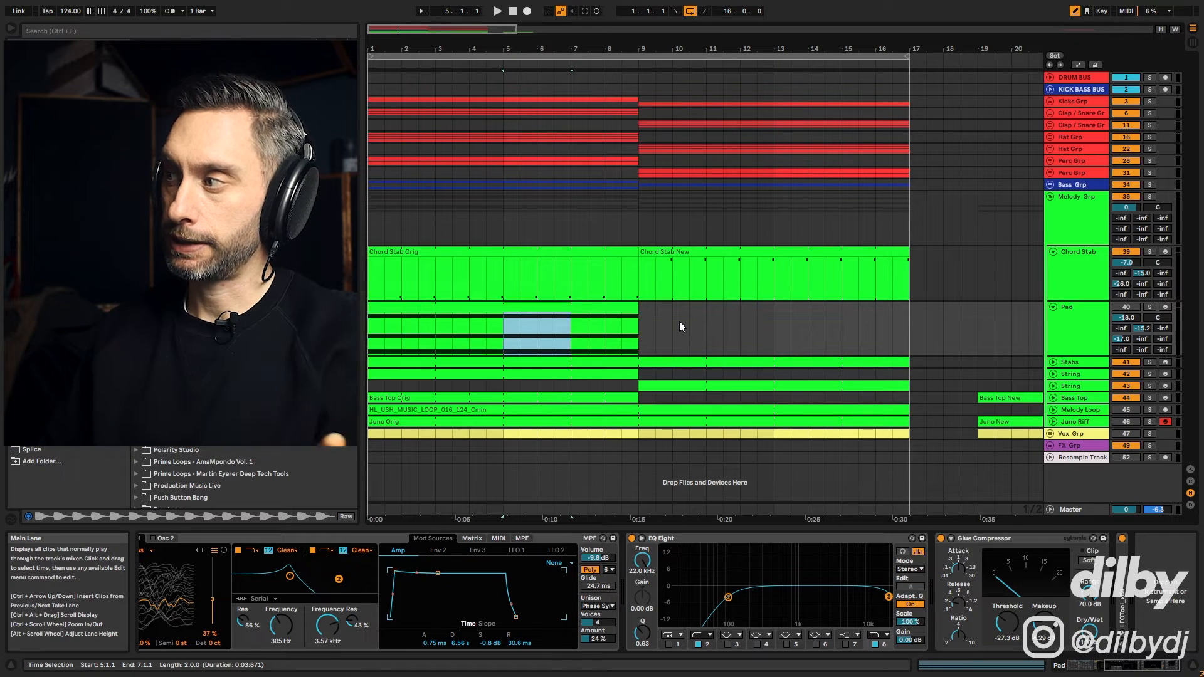
Play the Juno Riff track soloed from bar 10, and activate it in the full mix.
{"action": "left_click", "coordinate": [697, 322]}
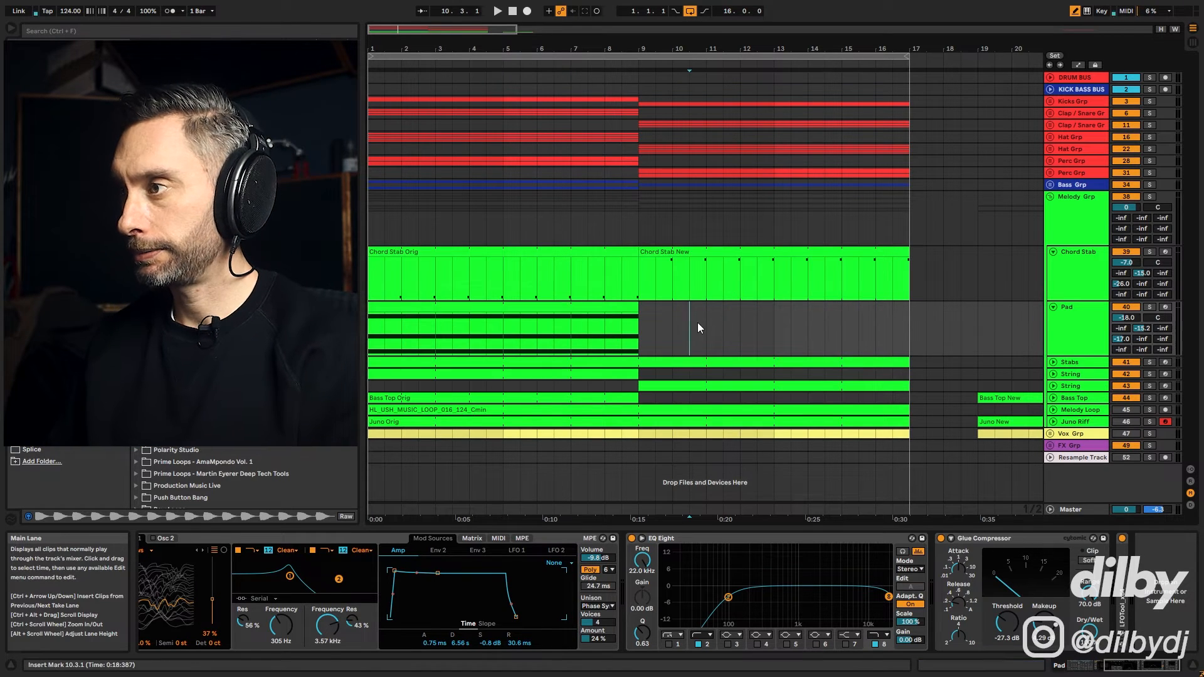
{"action": "left_click", "coordinate": [1076, 422]}
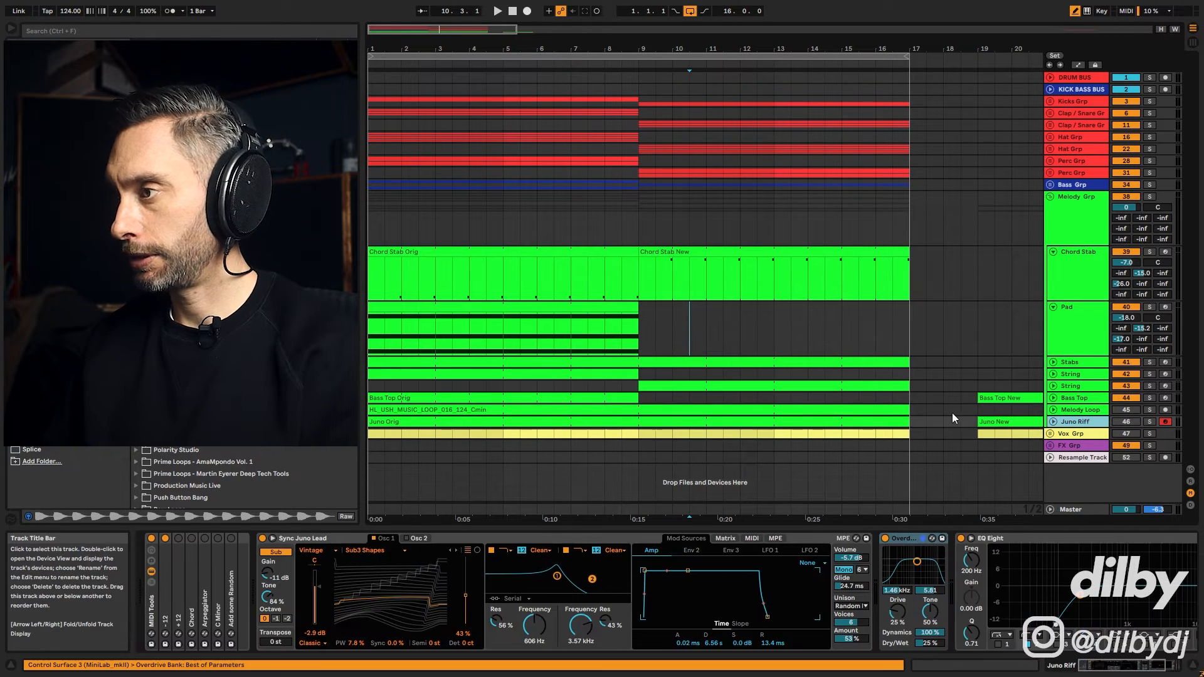
{"action": "left_click", "coordinate": [1149, 422]}
{"action": "key", "text": "space"}
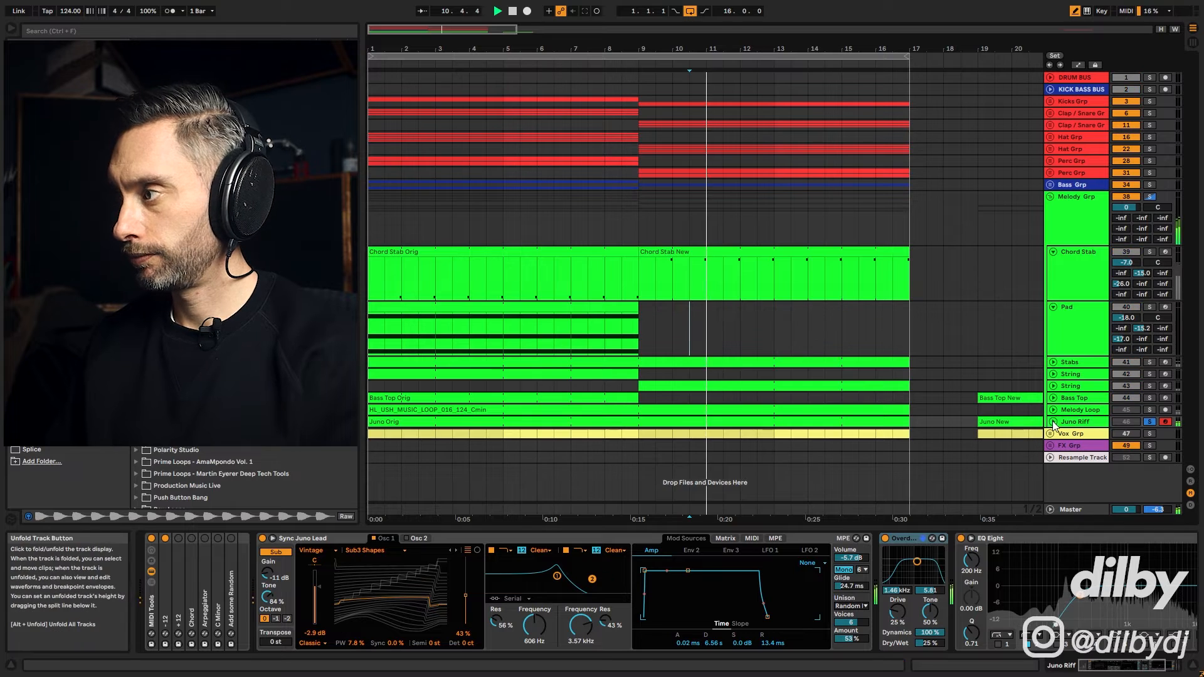
{"action": "left_click", "coordinate": [1053, 422]}
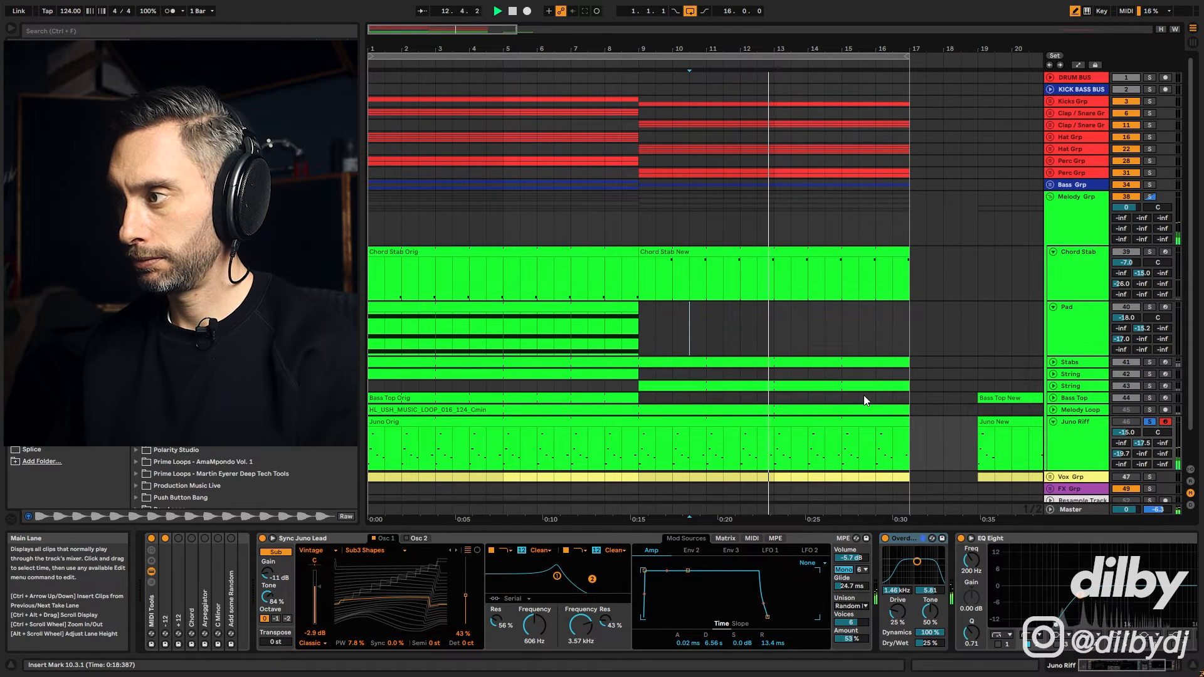
{"action": "scroll", "coordinate": [808, 383], "scroll_direction": "down", "scroll_amount": 2}
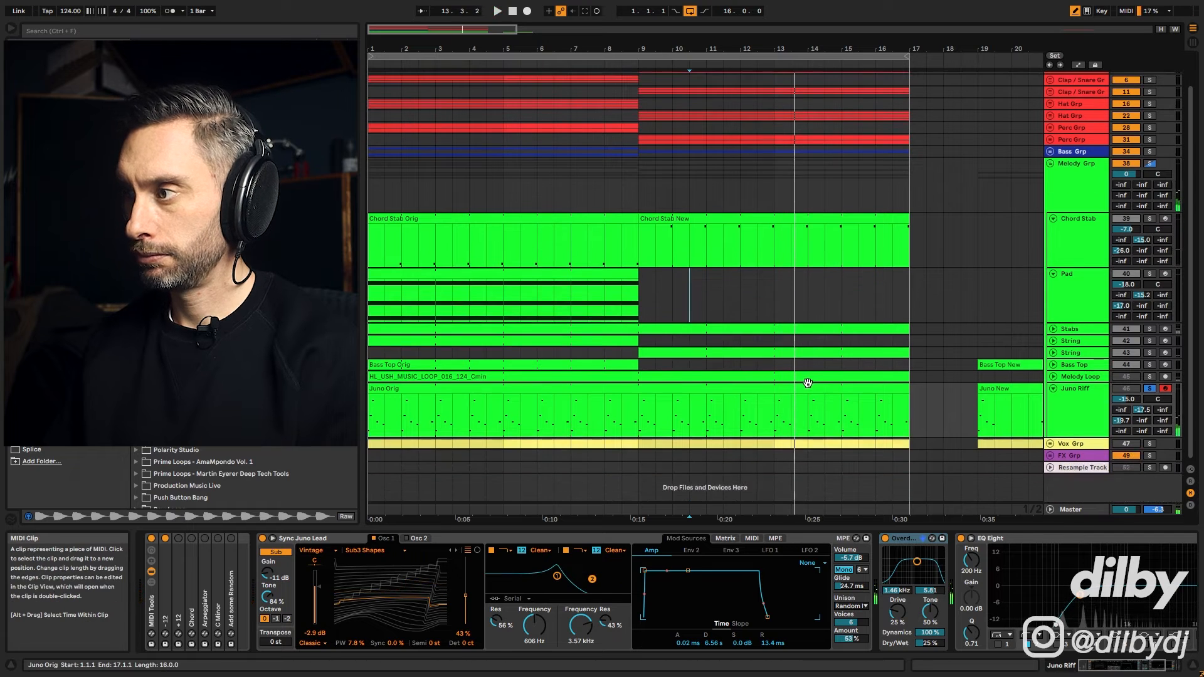
{"action": "key", "text": "space"}
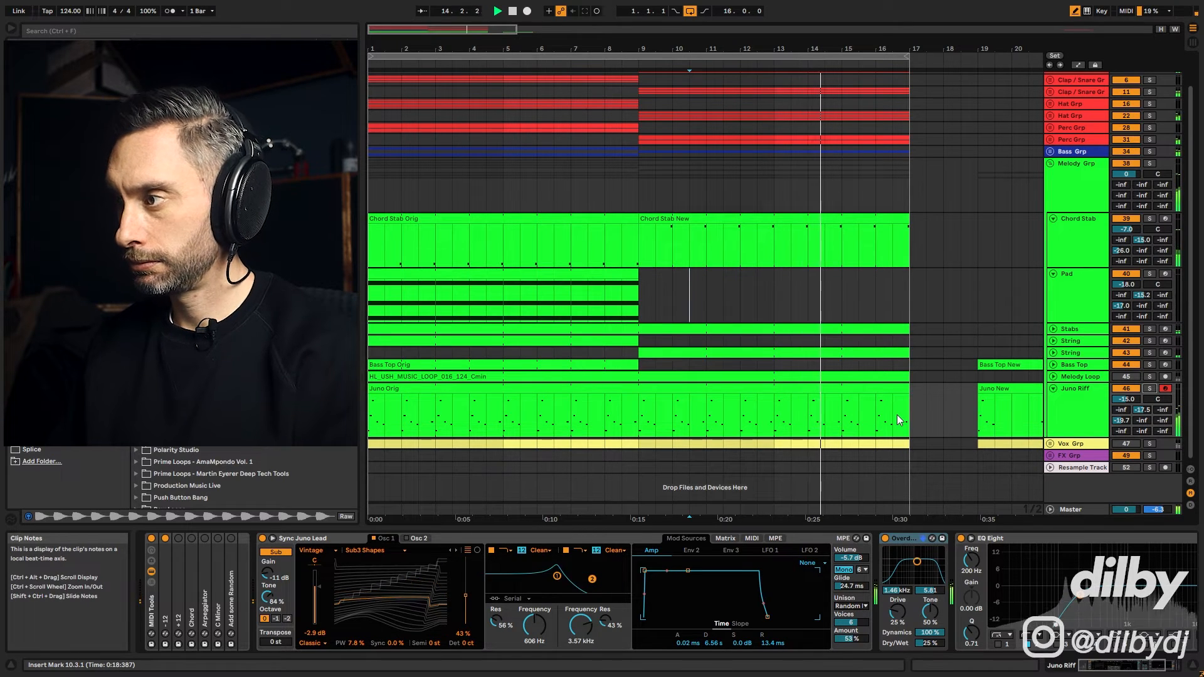
{"action": "key", "text": "space"}
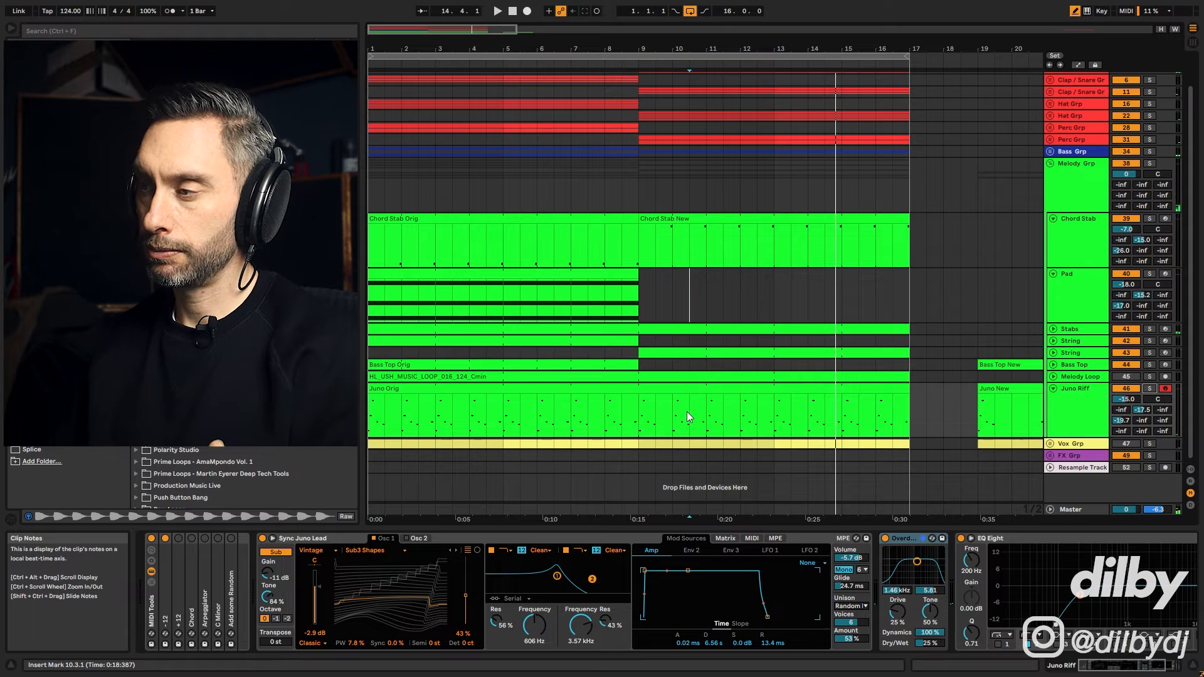
Unfold and activate the Vox Grp, and play the full mix from bar 9.
{"action": "left_click", "coordinate": [635, 414]}
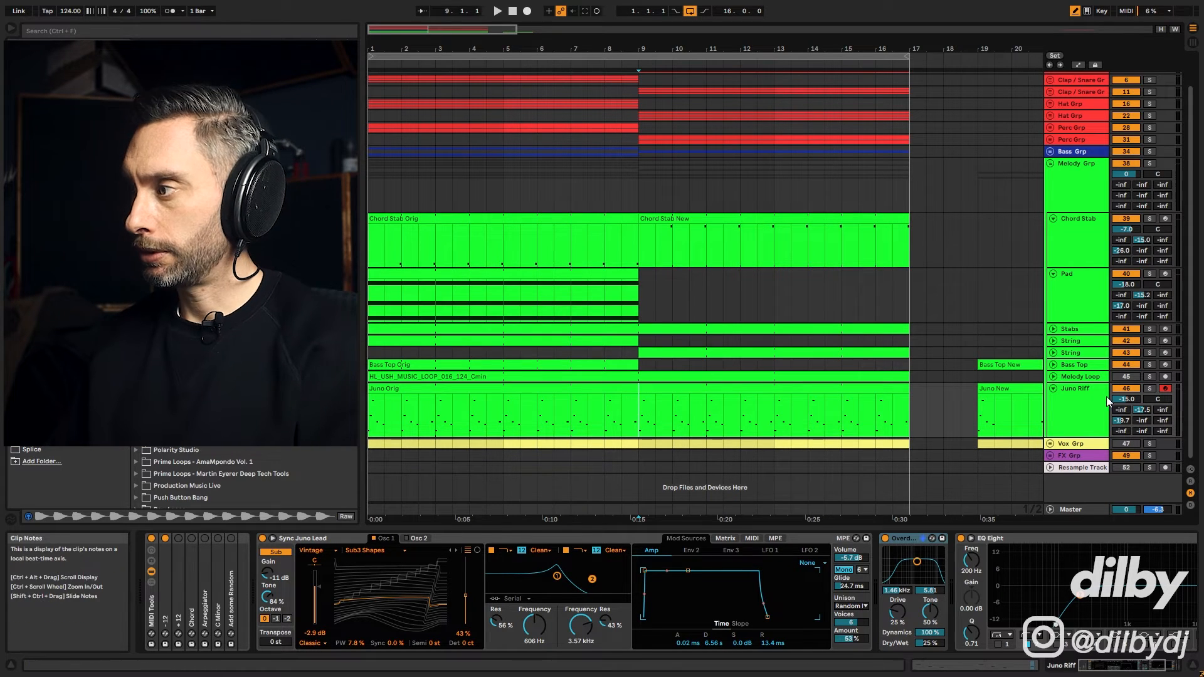
{"action": "left_click", "coordinate": [1050, 443]}
{"action": "key", "text": "space"}
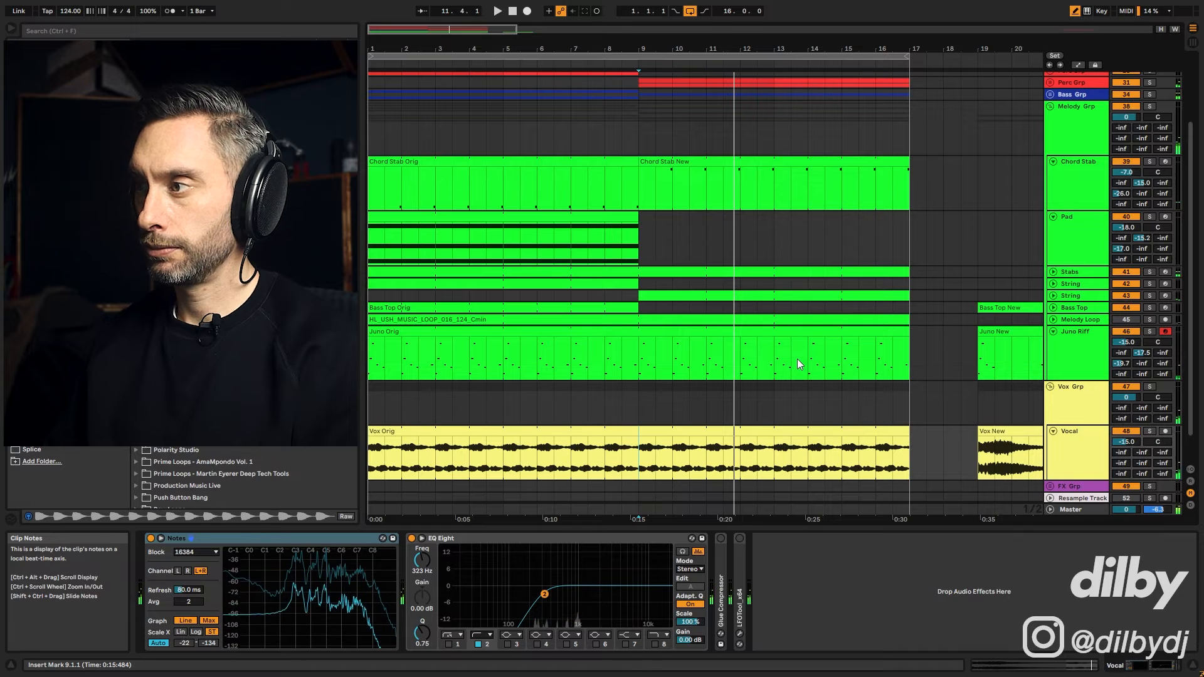
Solo the Vocal and Juno Riff tracks together, and play them from bar 9.
{"action": "left_click", "coordinate": [1149, 431]}
{"action": "left_click", "coordinate": [1149, 331]}
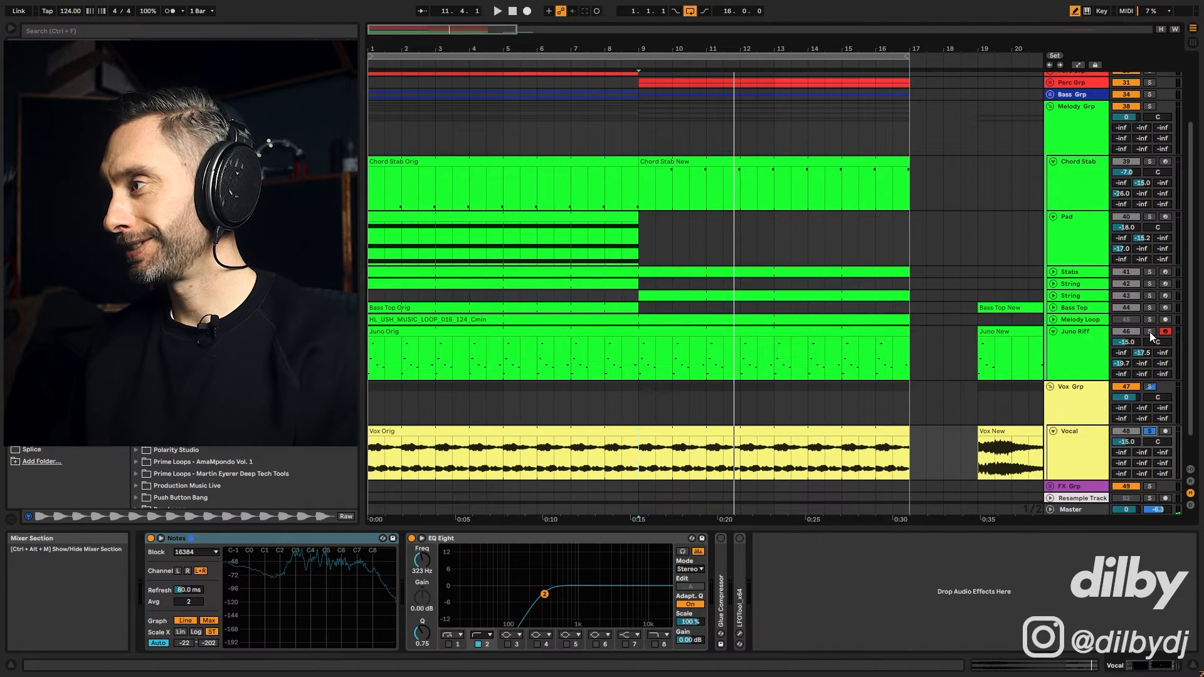
{"action": "key", "text": "space"}
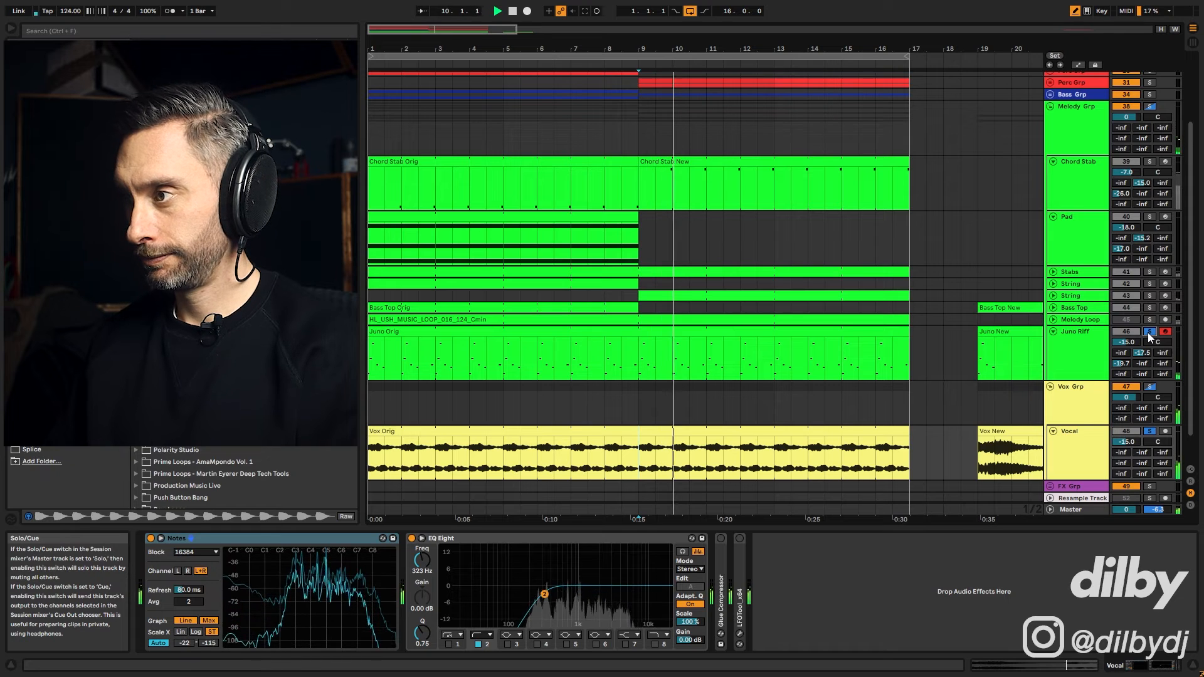
{"action": "key", "text": "space"}
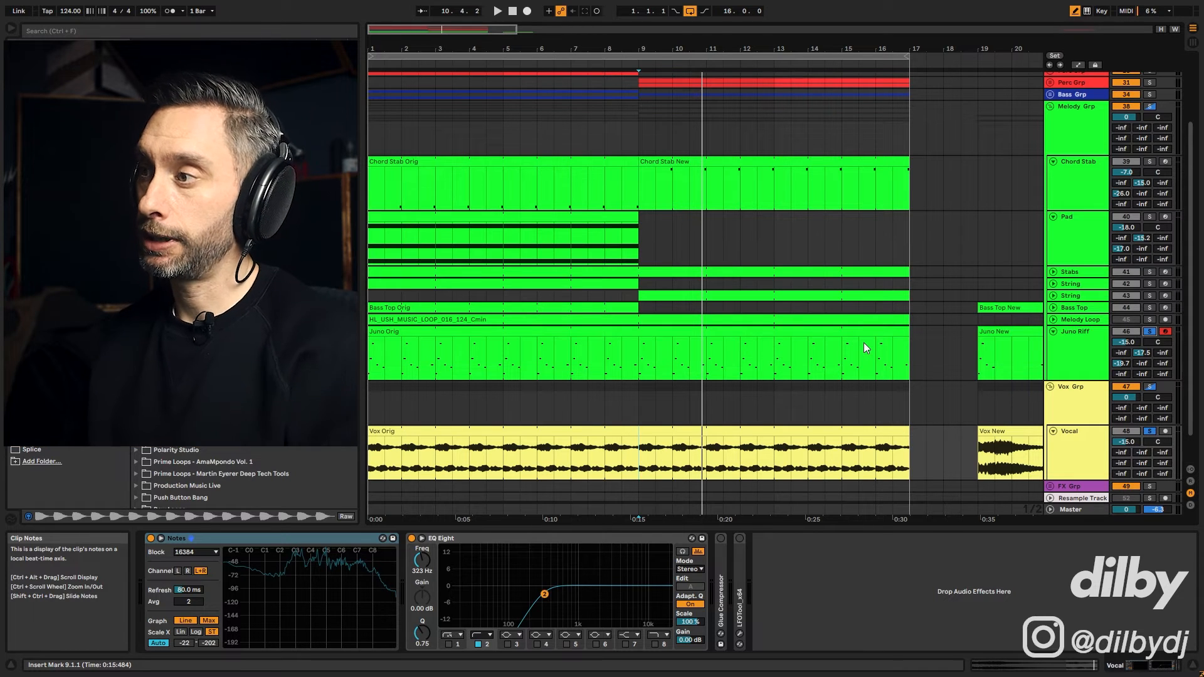
Delete the Juno Riff and Vocal clips from bar 9 onward, then place the Juno New clip at bar 9 and extend it to bar 17.
{"action": "left_click", "coordinate": [919, 437]}
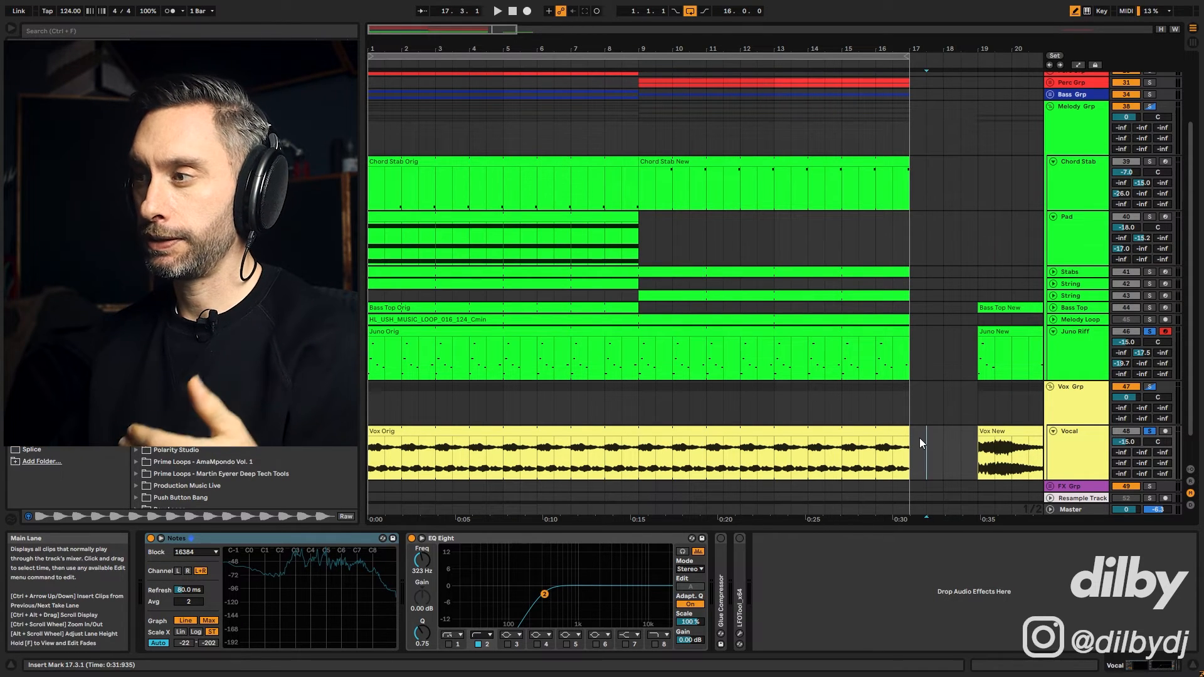
{"action": "left_click_drag", "start_coordinate": [919, 438], "coordinate": [637, 333]}
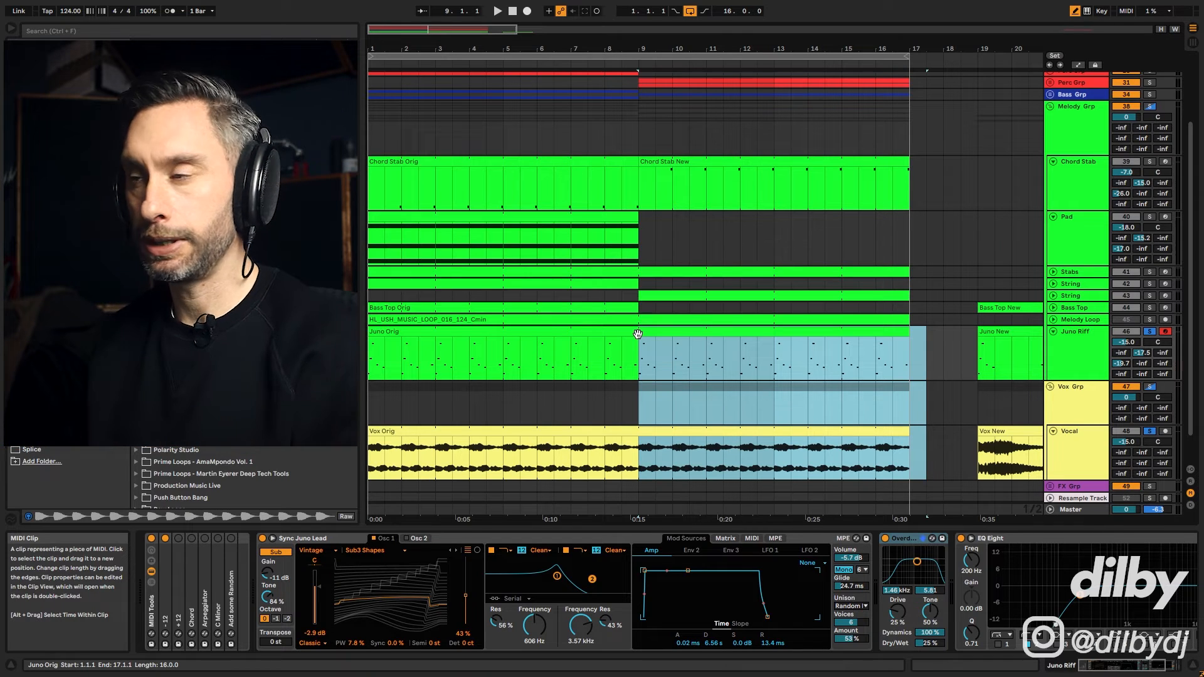
{"action": "key", "text": "Delete"}
{"action": "left_click_drag", "start_coordinate": [999, 340], "coordinate": [675, 334]}
{"action": "left_click_drag", "start_coordinate": [774, 333], "coordinate": [908, 333]}
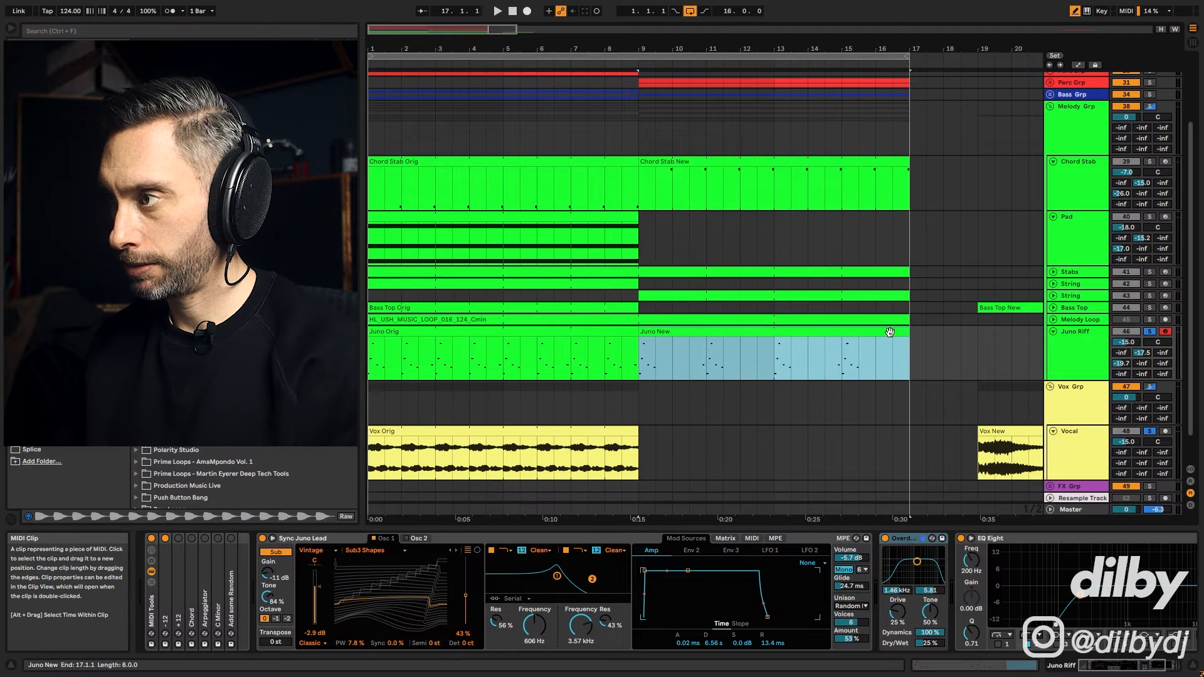
Open the Juno New clip's notes, and play the clip in the full mix from bar 9 with the solos off.
{"action": "double_click", "coordinate": [678, 344]}
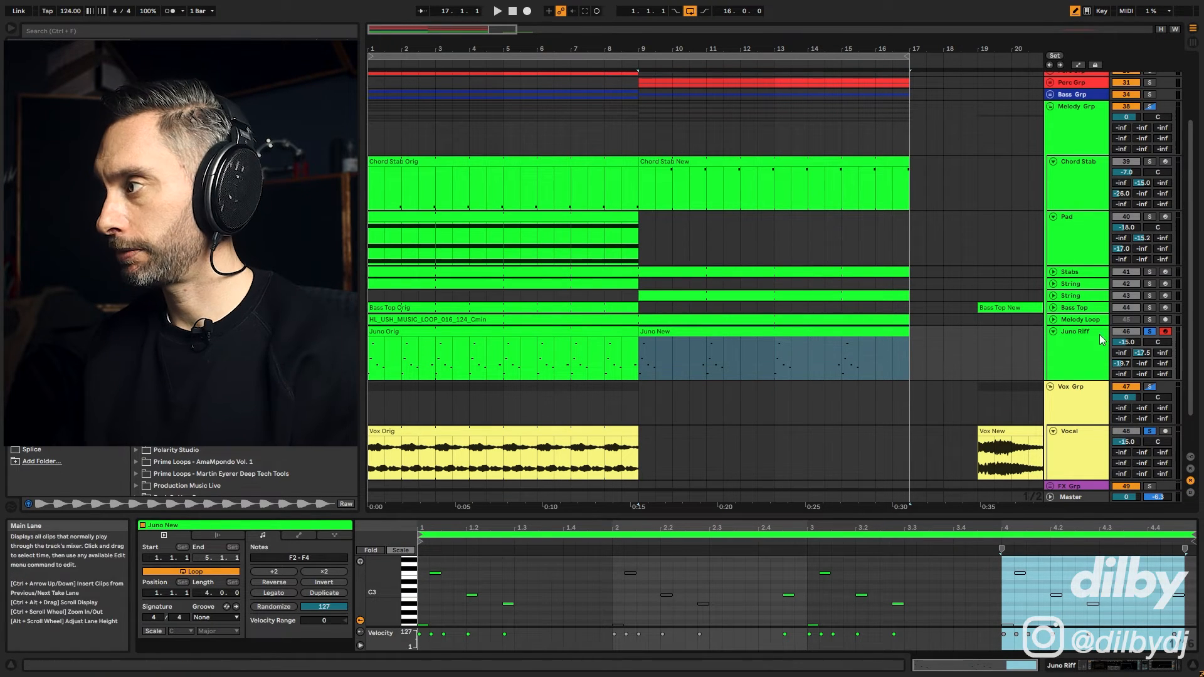
{"action": "left_click", "coordinate": [1150, 332]}
{"action": "key", "text": "space"}
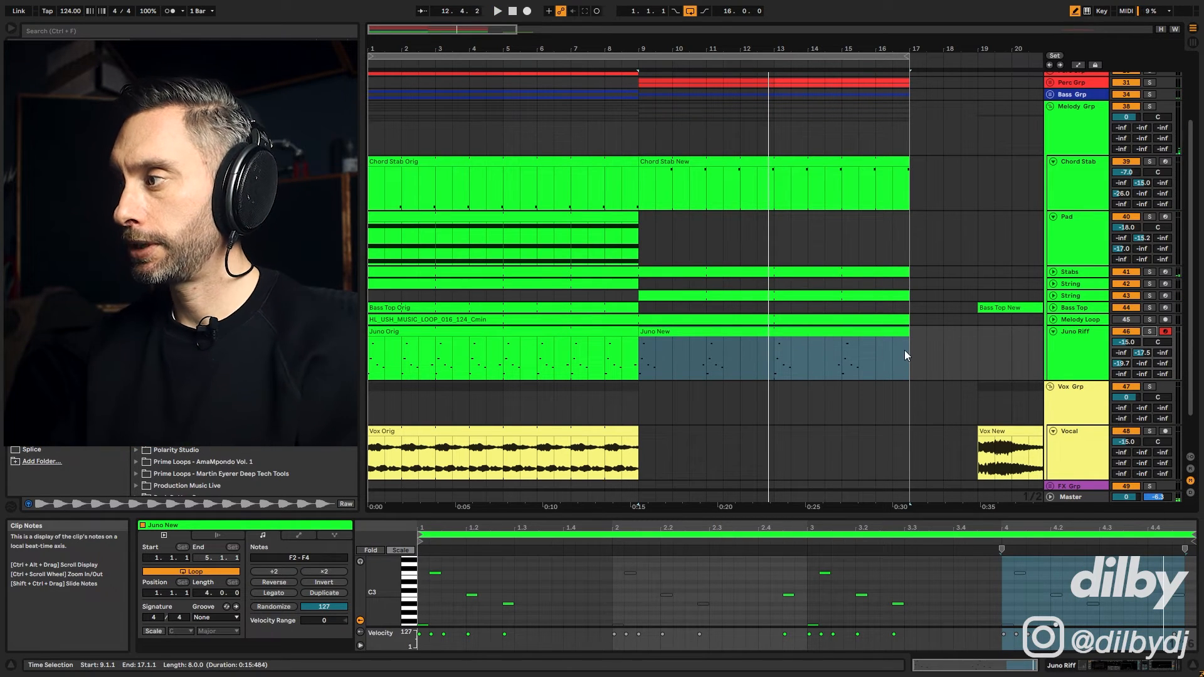
Place the Vox New clip at bar 9 of the Vocal track, extend it to bar 17, and select the Vox Orig clip.
{"action": "scroll", "coordinate": [928, 354], "scroll_direction": "down", "scroll_amount": 3}
{"action": "left_click_drag", "start_coordinate": [993, 392], "coordinate": [672, 389]}
{"action": "left_click_drag", "start_coordinate": [770, 388], "coordinate": [909, 389]}
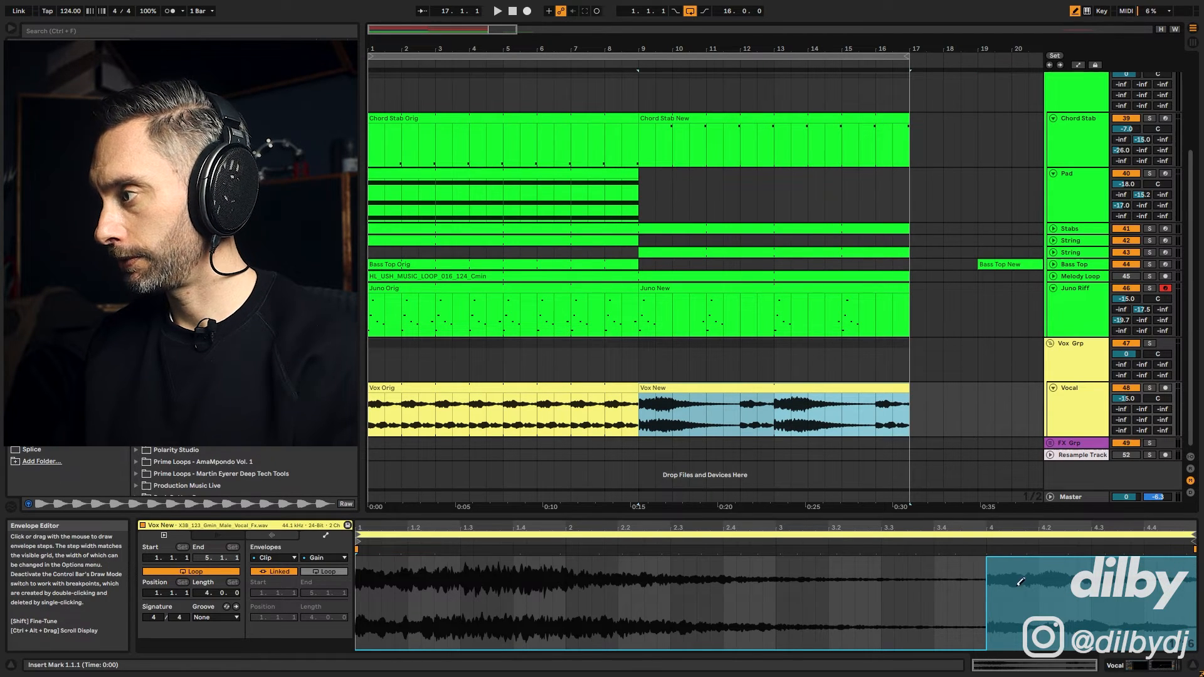
{"action": "left_click", "coordinate": [500, 387]}
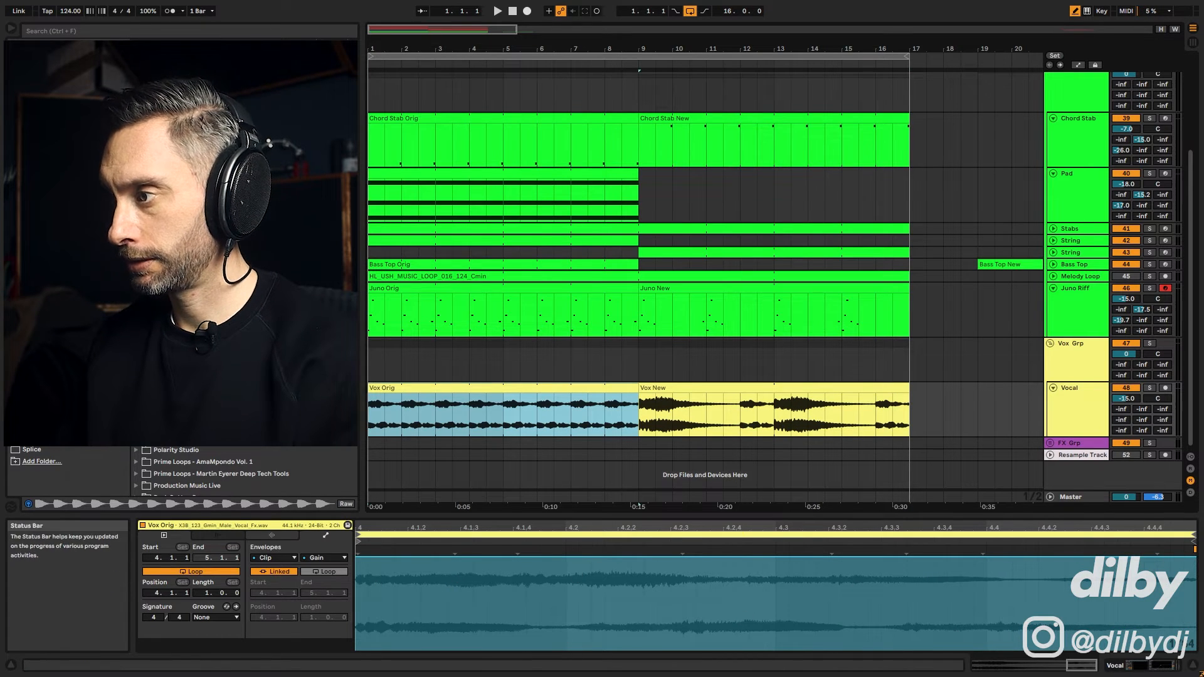
Select the Vox New clip and play it in the full mix from bar 9.
{"action": "left_click", "coordinate": [720, 386]}
{"action": "key", "text": "space"}
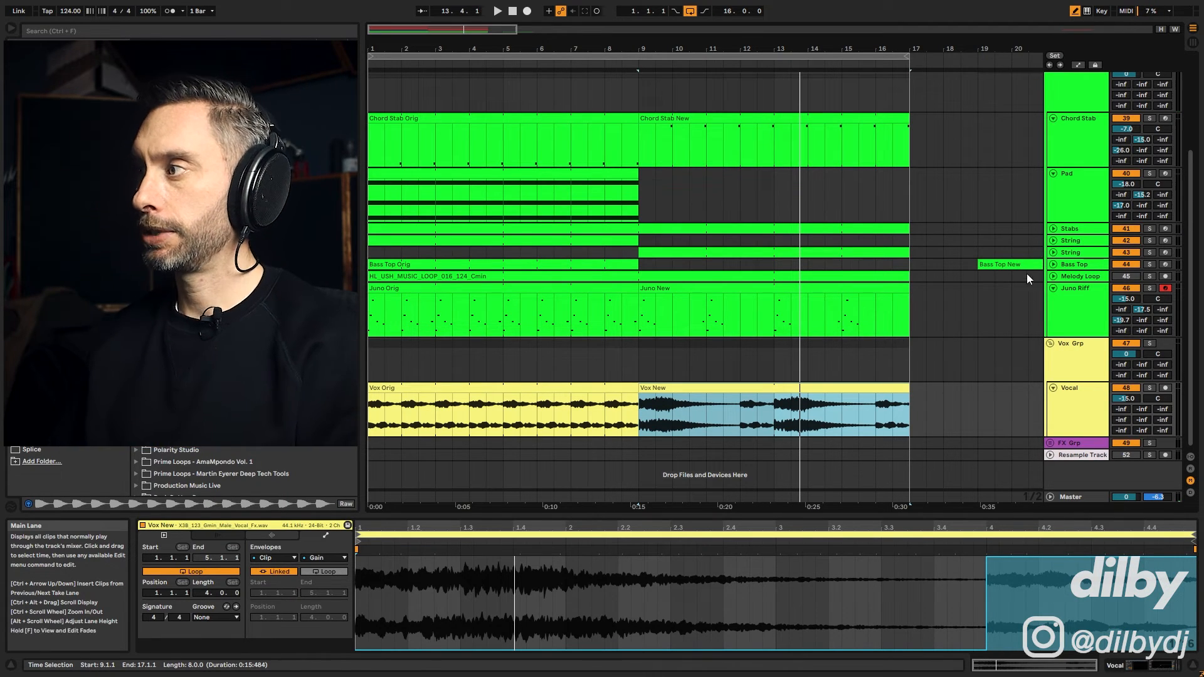
Move the Bass Top New clip to start at bar 9 of the Bass Top track, and unfold that track.
{"action": "left_click_drag", "start_coordinate": [1006, 266], "coordinate": [677, 266]}
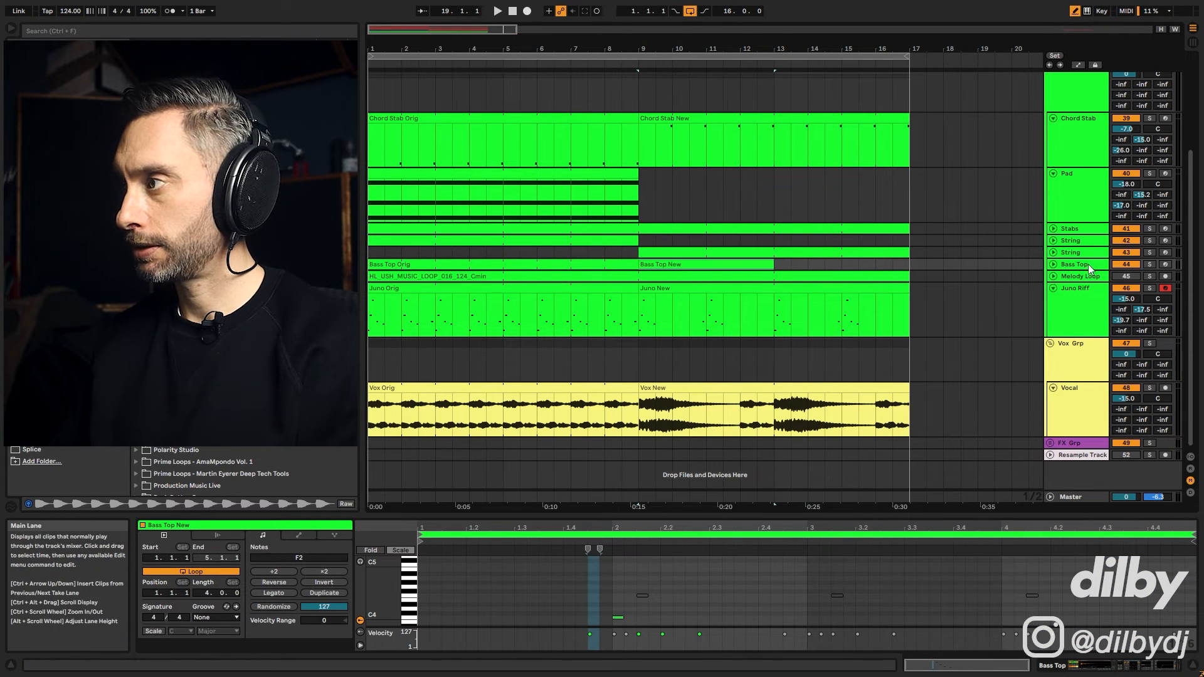
{"action": "left_click", "coordinate": [1053, 265]}
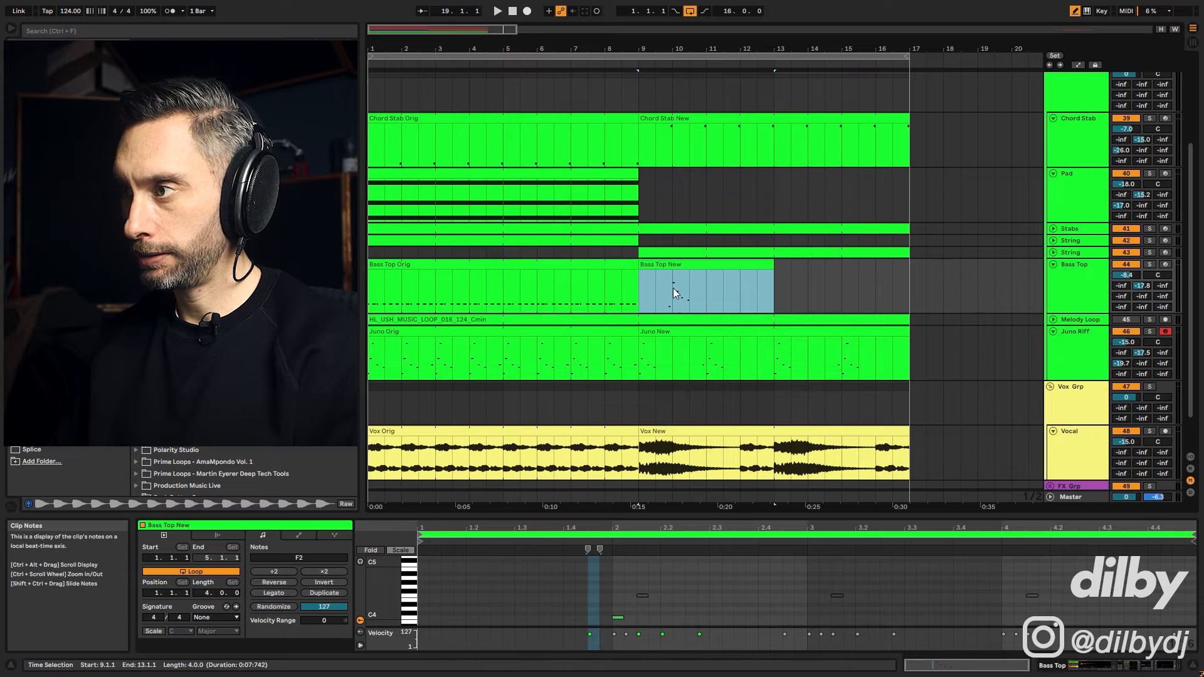
Enlarge the note editor and examine the Bass Top New notes from about bar 9.3 to bar 11.
{"action": "left_click_drag", "start_coordinate": [661, 287], "coordinate": [706, 287]}
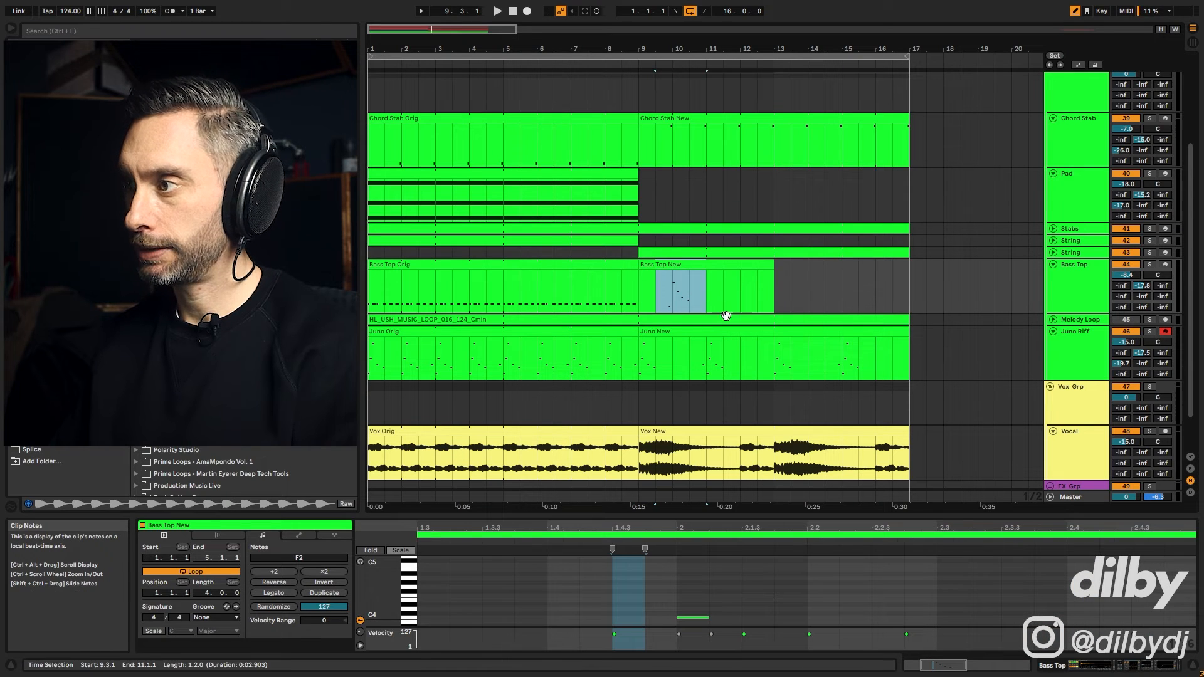
{"action": "left_click_drag", "start_coordinate": [695, 356], "coordinate": [754, 358]}
{"action": "left_click_drag", "start_coordinate": [739, 518], "coordinate": [740, 395]}
{"action": "double_click", "coordinate": [394, 495]}
{"action": "left_click_drag", "start_coordinate": [658, 283], "coordinate": [706, 282]}
{"action": "left_click", "coordinate": [393, 502]}
{"action": "left_click_drag", "start_coordinate": [393, 501], "coordinate": [396, 488]}
Extend the Bass Top New clip to bar 17, reduce the note editor's height, and play the mix from bar 9.
{"action": "left_click", "coordinate": [639, 270]}
{"action": "left_click_drag", "start_coordinate": [773, 251], "coordinate": [909, 251]}
{"action": "scroll", "coordinate": [784, 301], "scroll_direction": "down", "scroll_amount": 2}
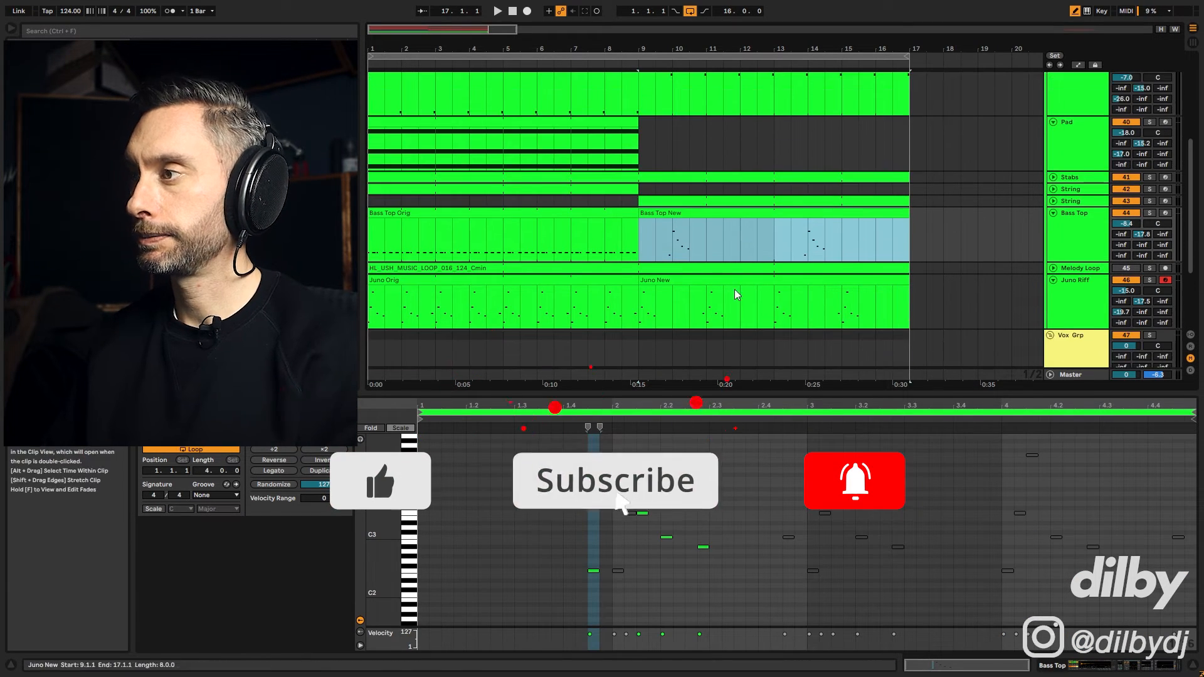
{"action": "left_click_drag", "start_coordinate": [746, 394], "coordinate": [746, 462]}
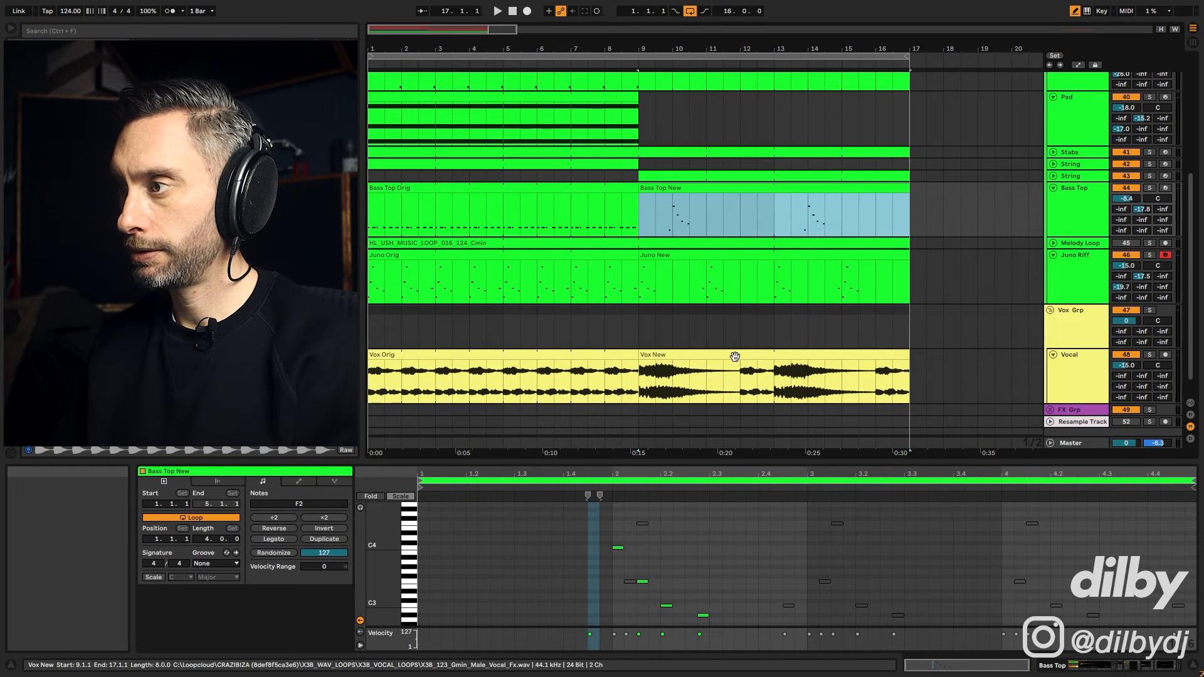
{"action": "left_click", "coordinate": [638, 272]}
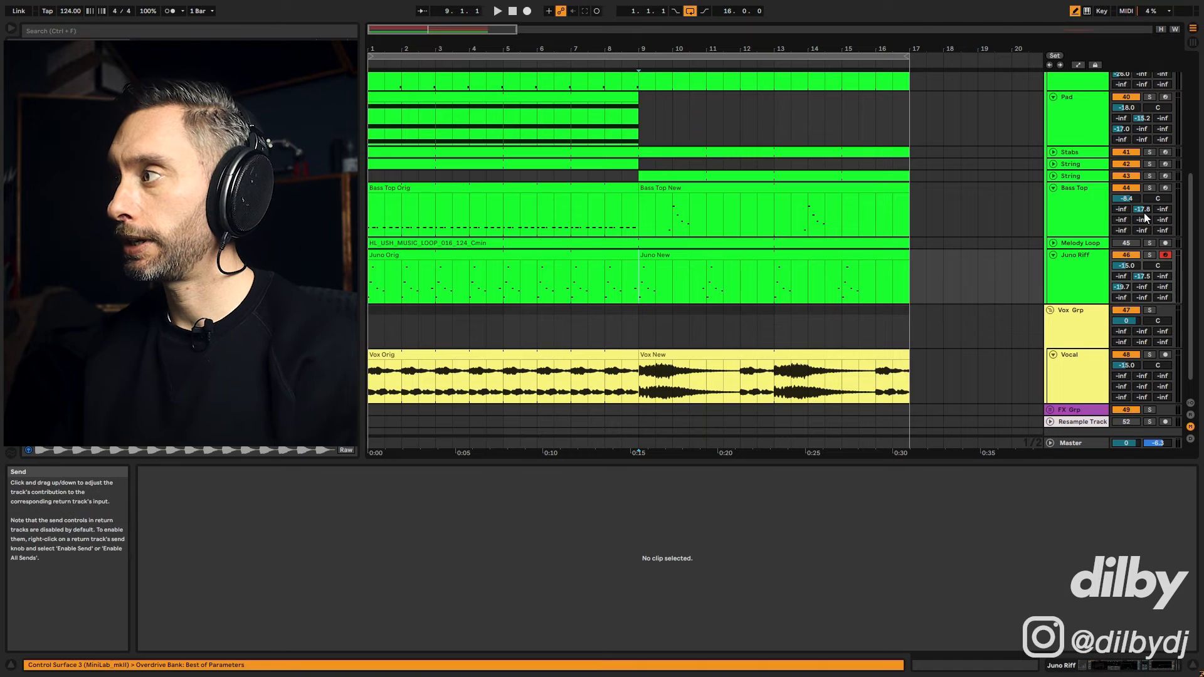
{"action": "key", "text": "space"}
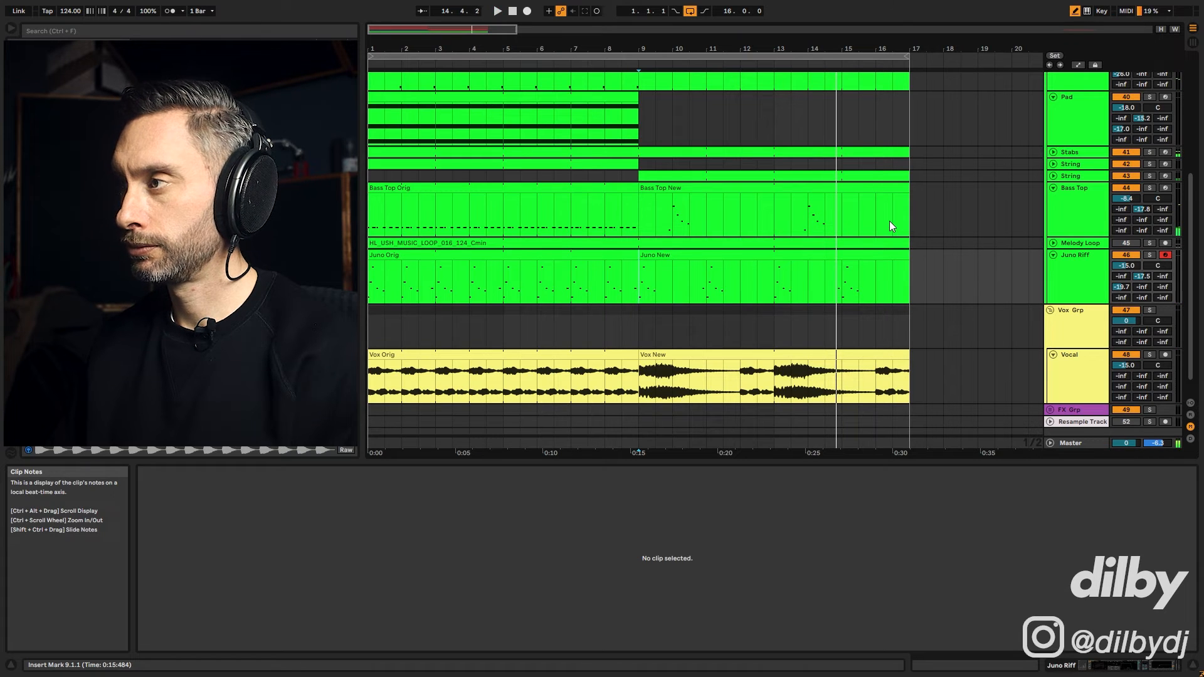
Delete the Phaser-Flanger from the Bass Top track's device chain, and play the mix from bar 13.3.
{"action": "left_click", "coordinate": [1074, 193]}
{"action": "left_click", "coordinate": [795, 263]}
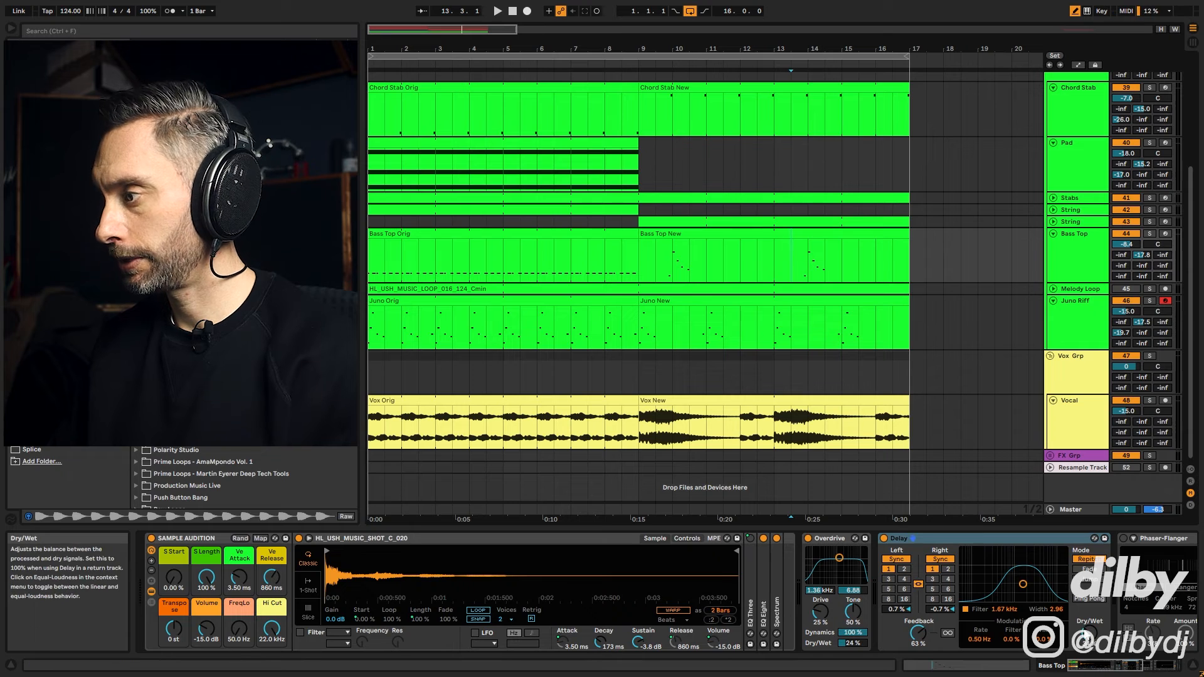
{"action": "left_click_drag", "start_coordinate": [1102, 665], "coordinate": [1129, 665]}
{"action": "left_click", "coordinate": [822, 539]}
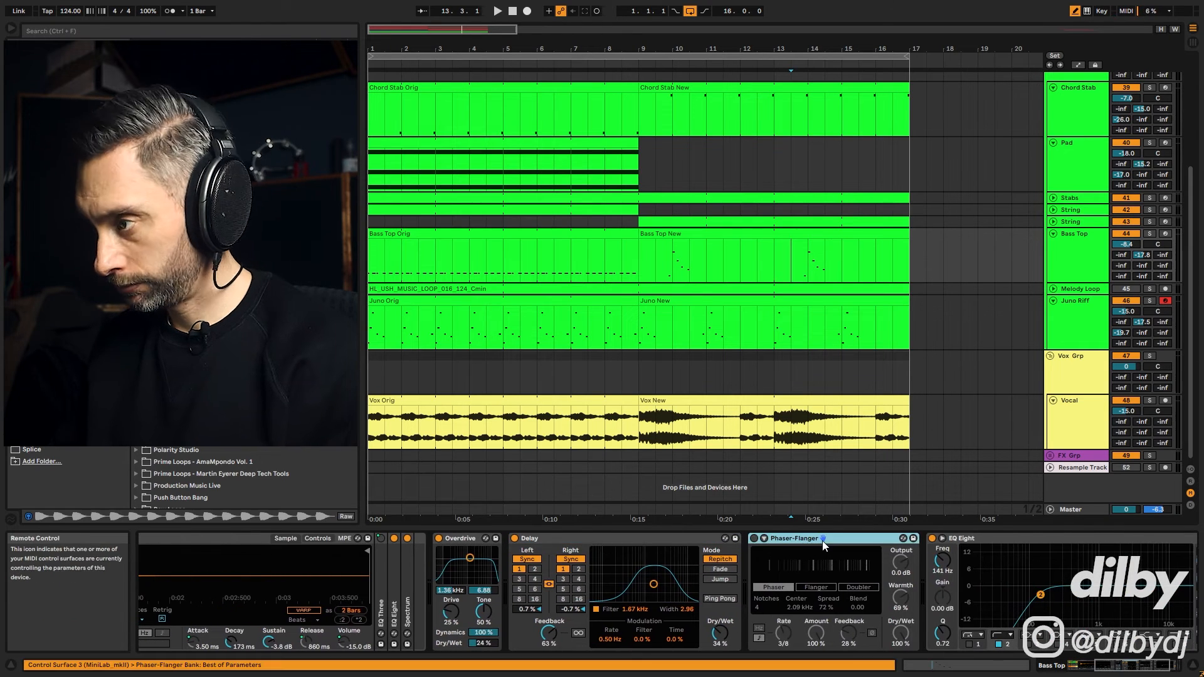
{"action": "key", "text": "Delete"}
{"action": "key", "text": "space"}
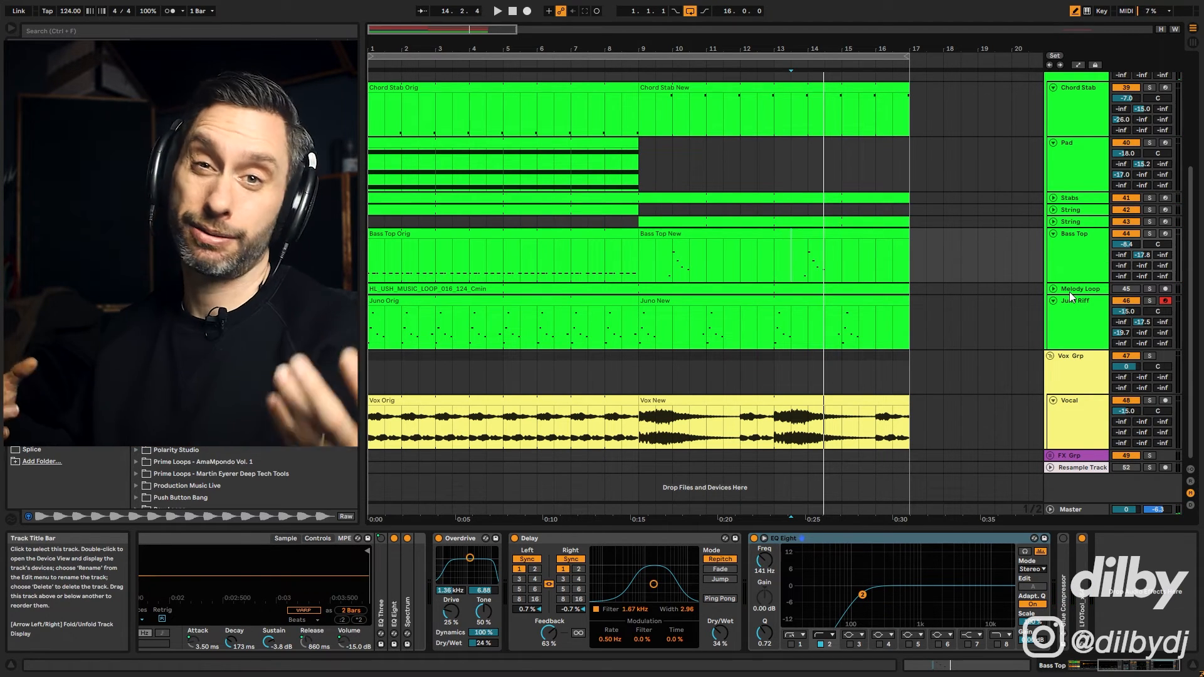
Transpose all notes in the Bass Top New clip up one octave.
{"action": "left_click", "coordinate": [828, 234]}
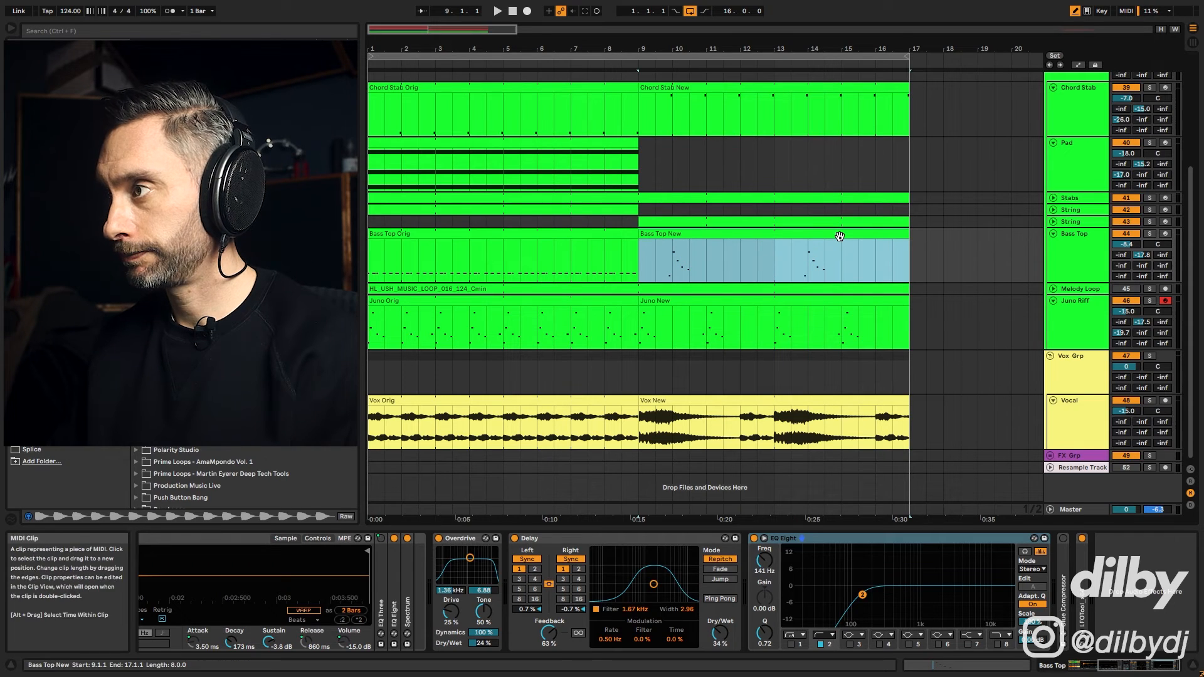
{"action": "double_click", "coordinate": [841, 250]}
{"action": "left_click", "coordinate": [538, 533]}
{"action": "key", "text": "ctrl+a"}
{"action": "key", "text": "shift+Up"}
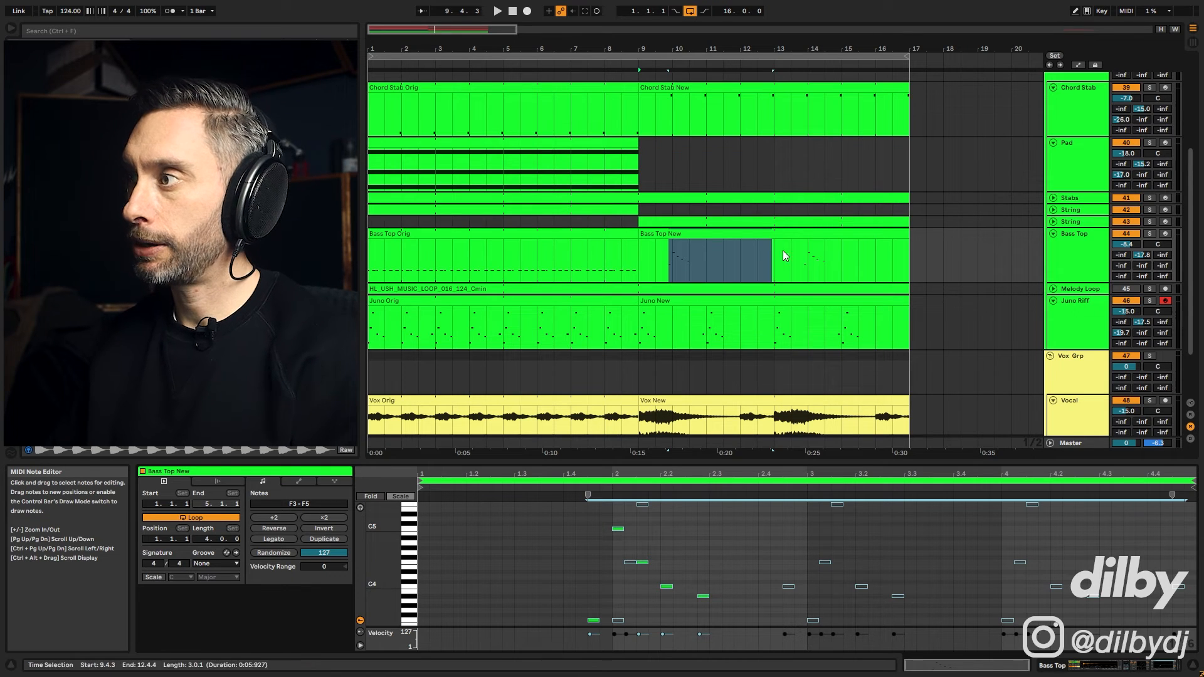
Play the Bass Top track soloed from bar 9, then switch its solo off.
{"action": "left_click", "coordinate": [1149, 233]}
{"action": "key", "text": "space"}
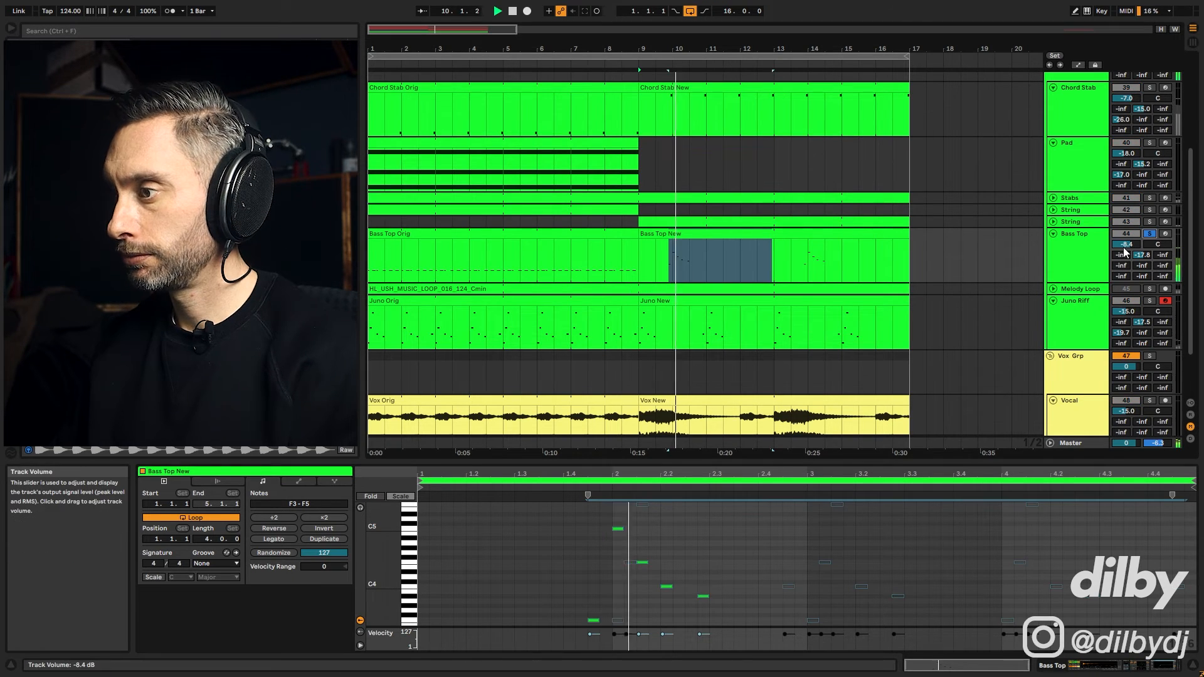
{"action": "key", "text": "space"}
{"action": "left_click", "coordinate": [1149, 234]}
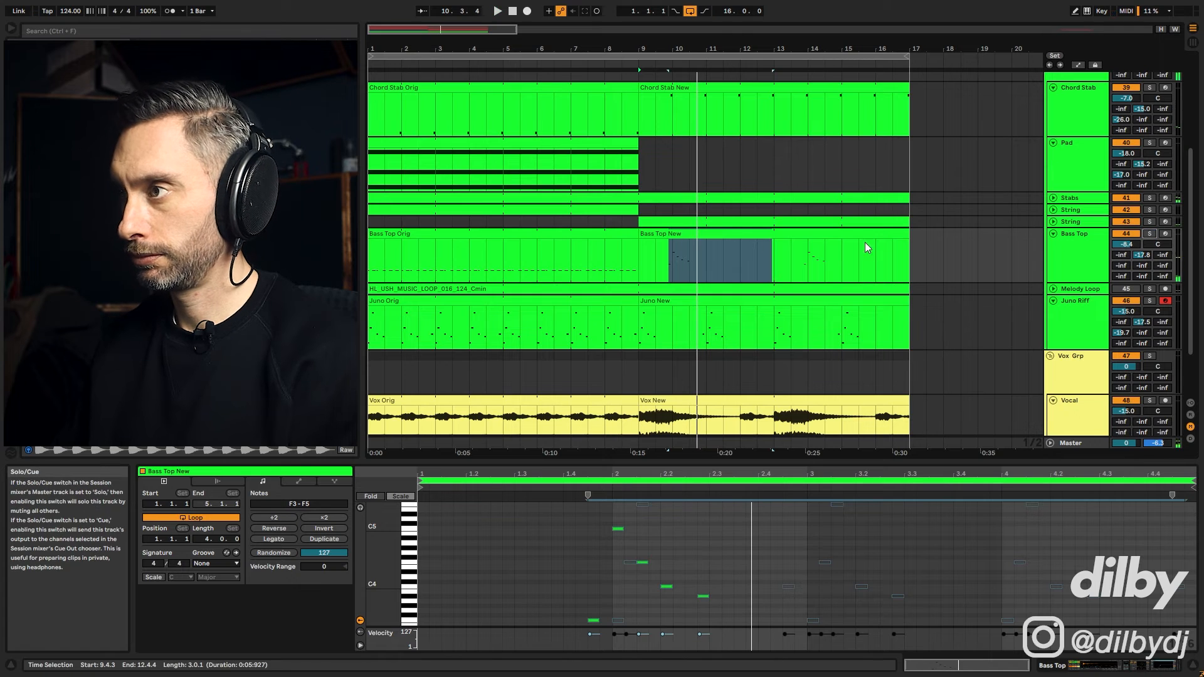
Play the transposed Bass Top New clip in the full mix from bar 9.
{"action": "left_click", "coordinate": [688, 233]}
{"action": "key", "text": "space"}
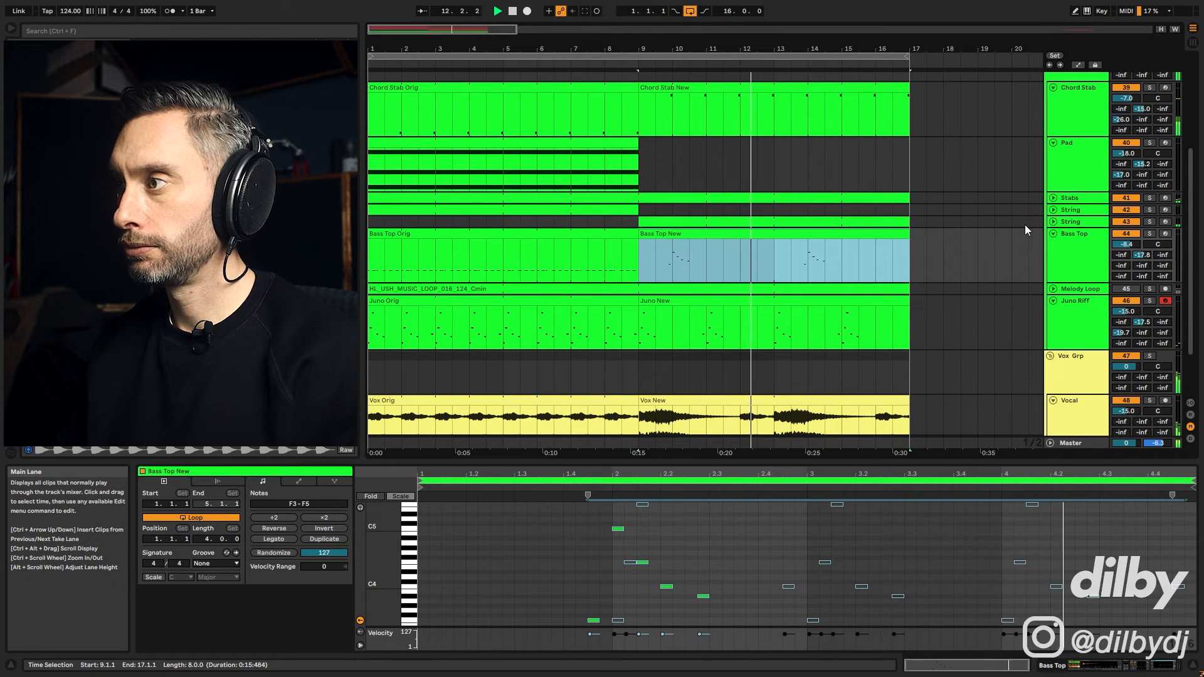
{"action": "left_click", "coordinate": [1067, 236]}
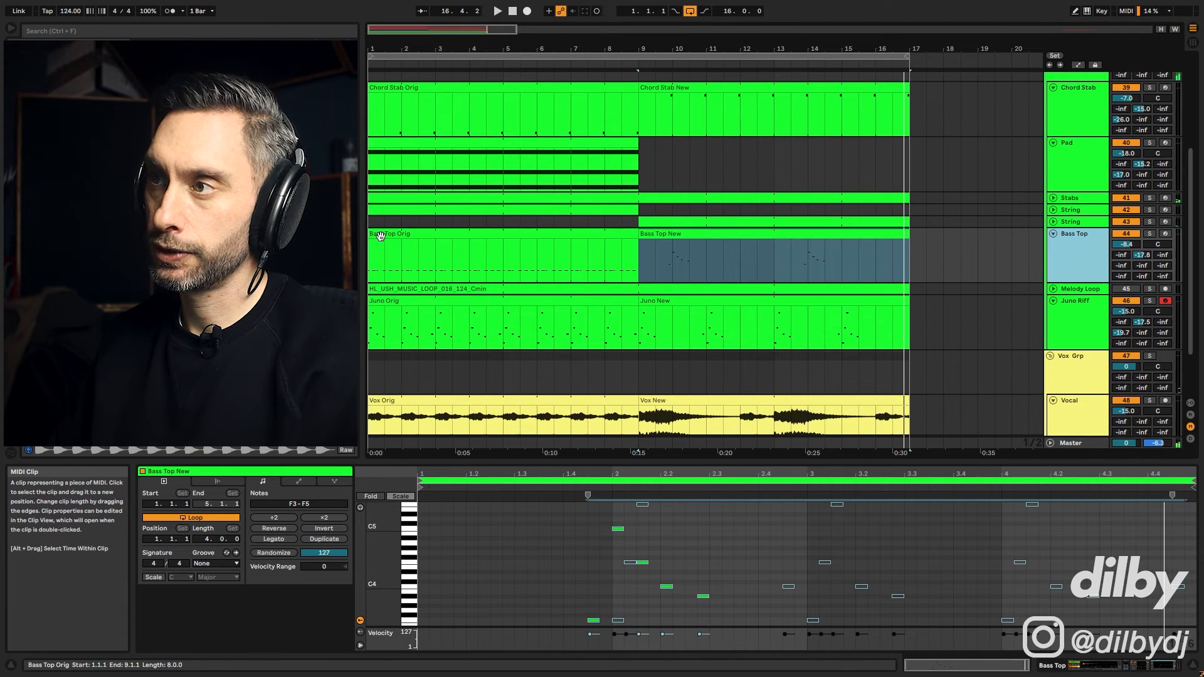
Fold the Melody group's tracks, and compare the original section from bar 3 with the new one from bar 11.
{"action": "left_click", "coordinate": [1054, 235], "text": "alt"}
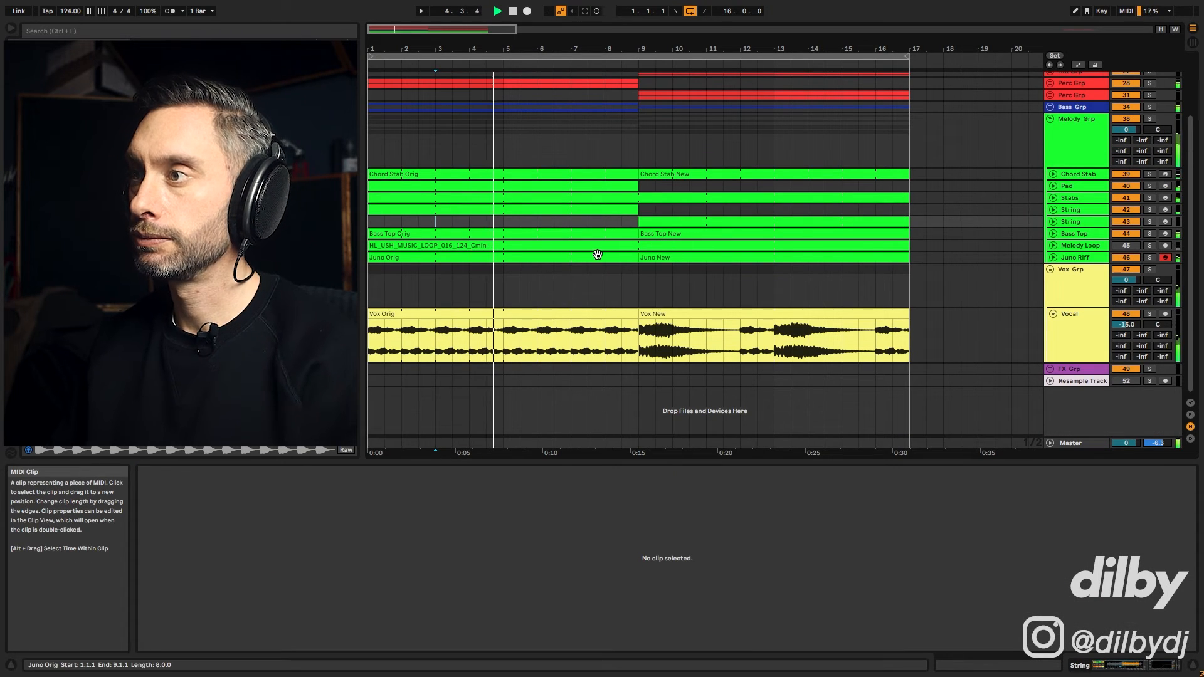
{"action": "left_click", "coordinate": [706, 209]}
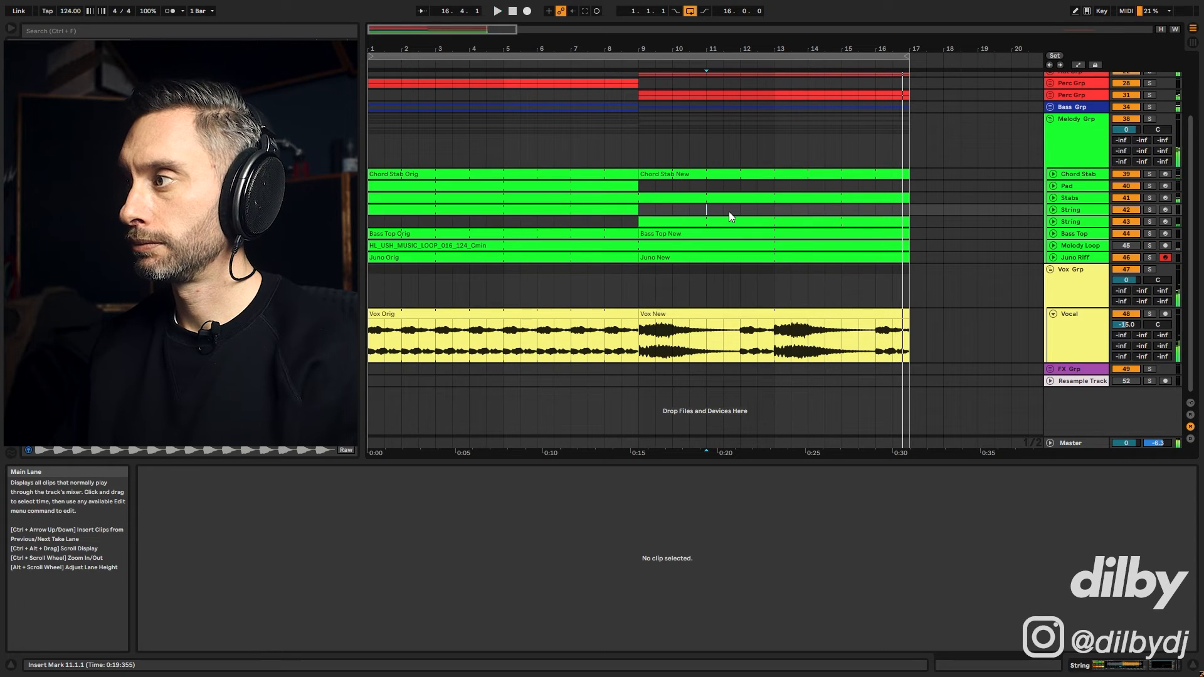
Replay the original section from bar 3 and the new section from bar 11 to compare the two mixes.
{"action": "scroll", "coordinate": [729, 212], "scroll_direction": "up", "scroll_amount": 2}
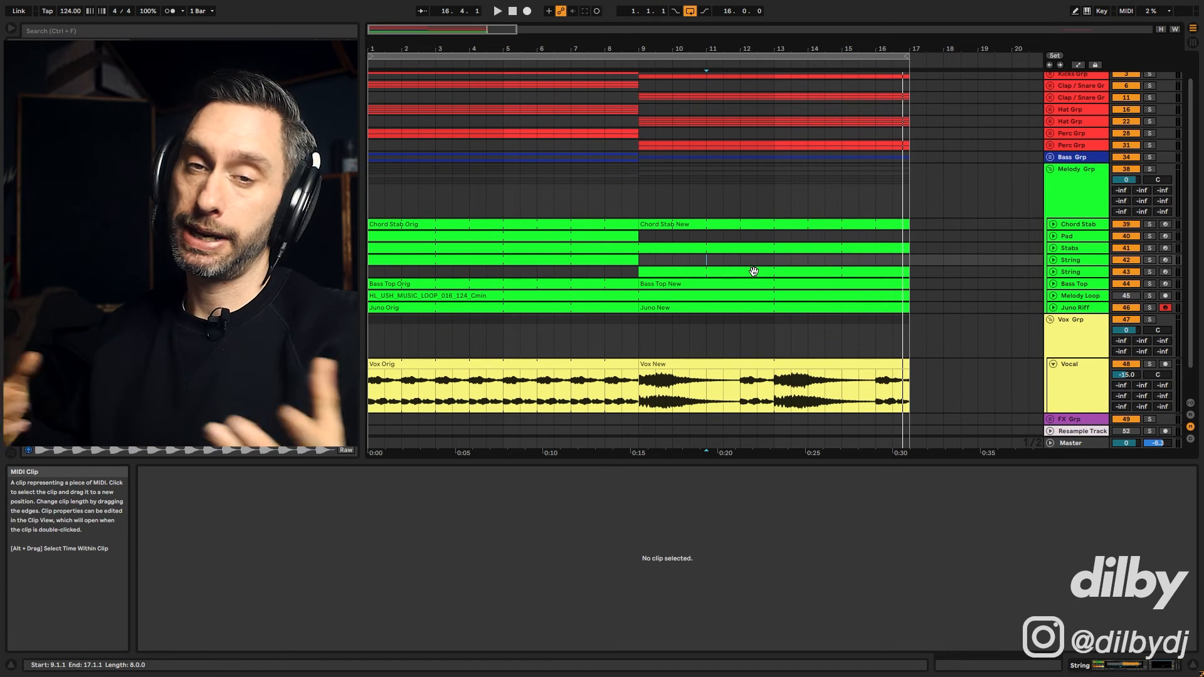
{"action": "left_click", "coordinate": [435, 271]}
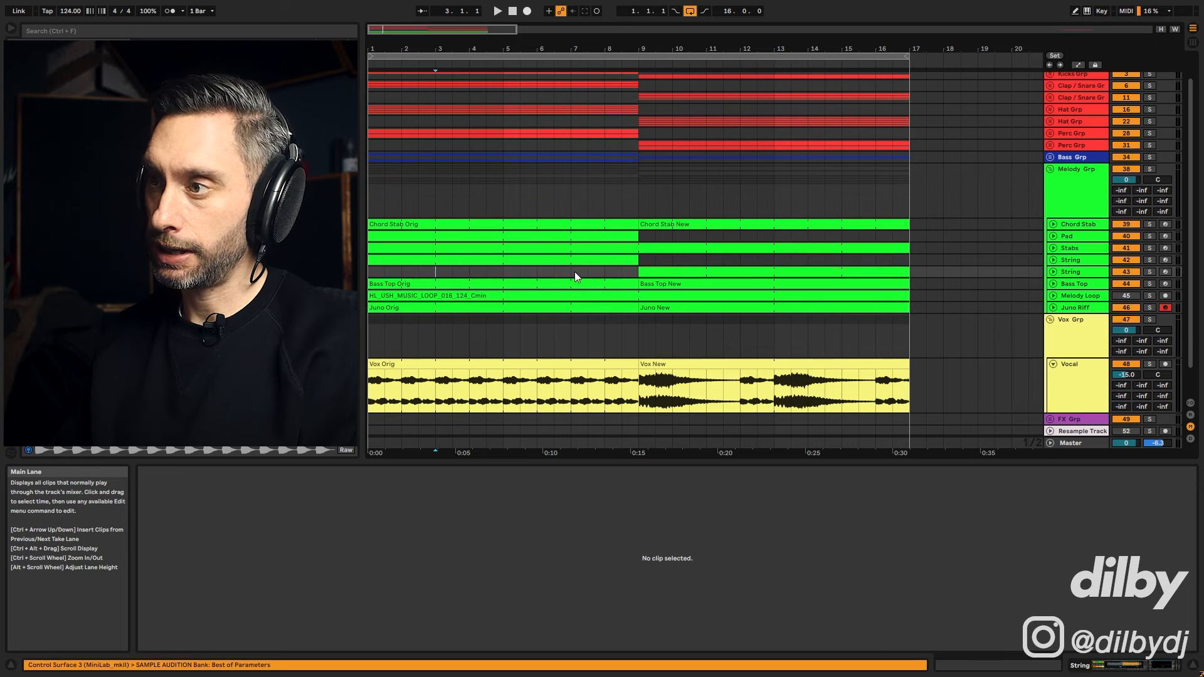
{"action": "key", "text": "space"}
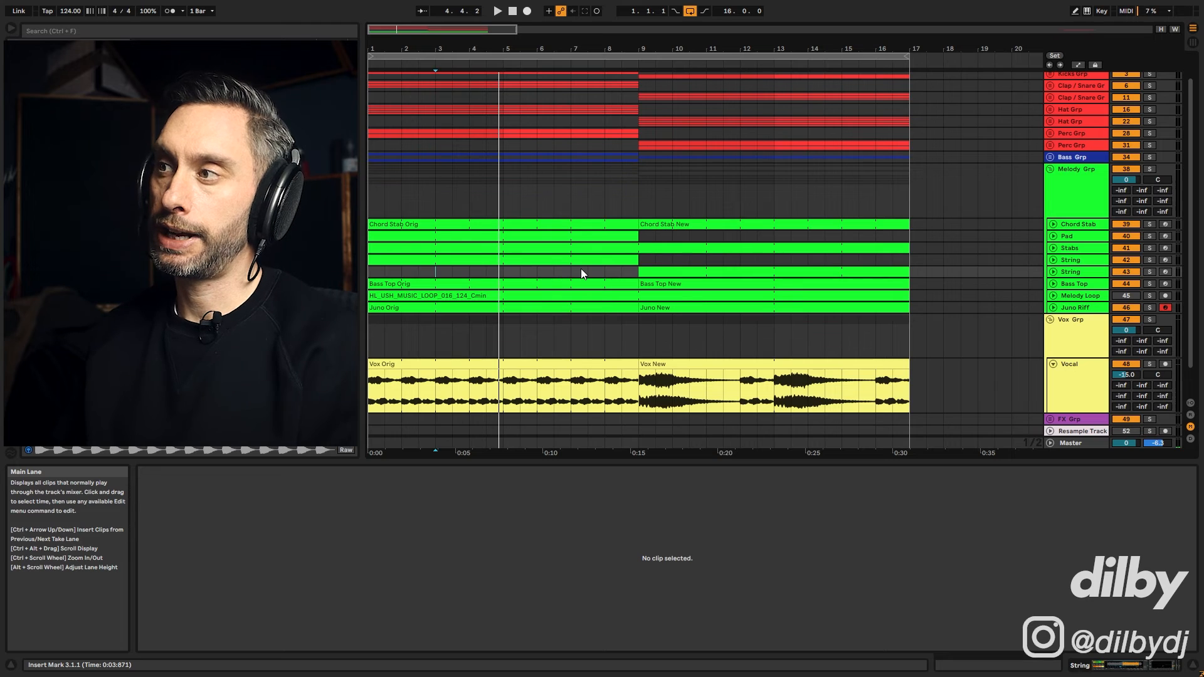
{"action": "left_click", "coordinate": [706, 207]}
{"action": "key", "text": "space"}
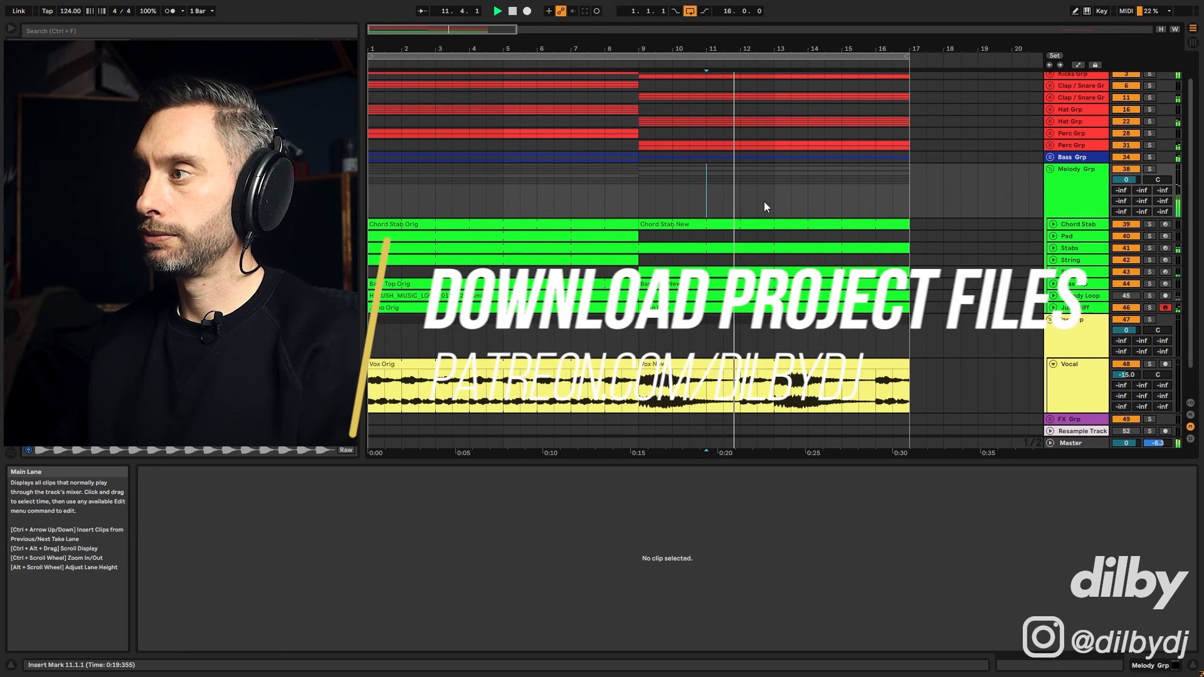